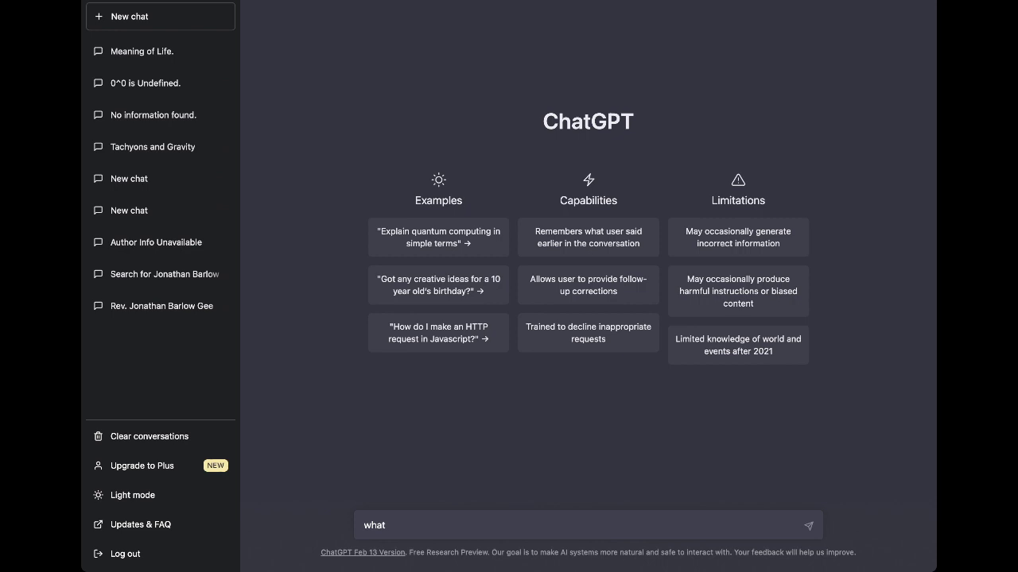
Ask the chatbot "what do you think the current date and time are?" and, once it replies, "what is time?"
type("do you think the current d")
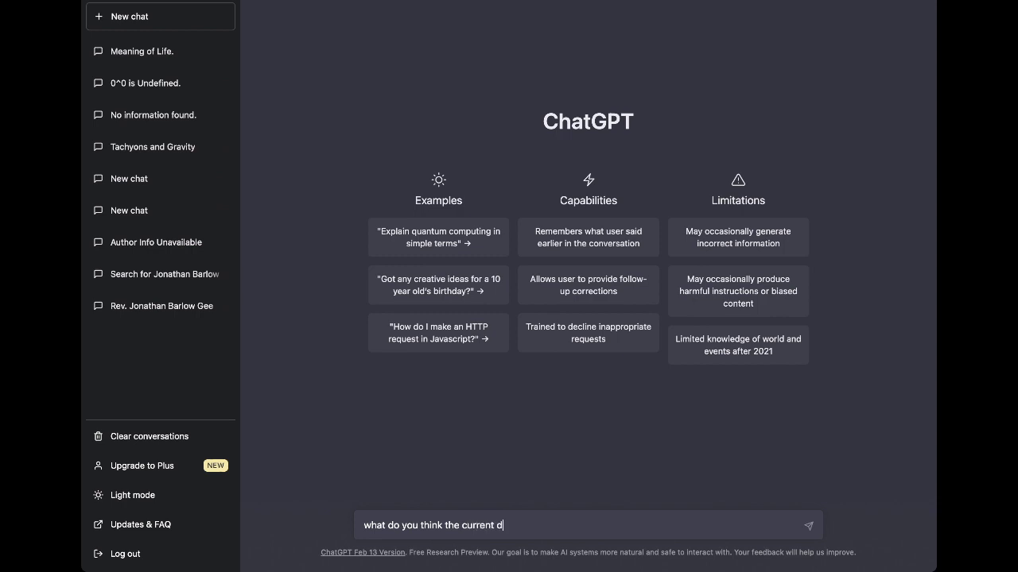
type("ate and time are?")
key("Return")
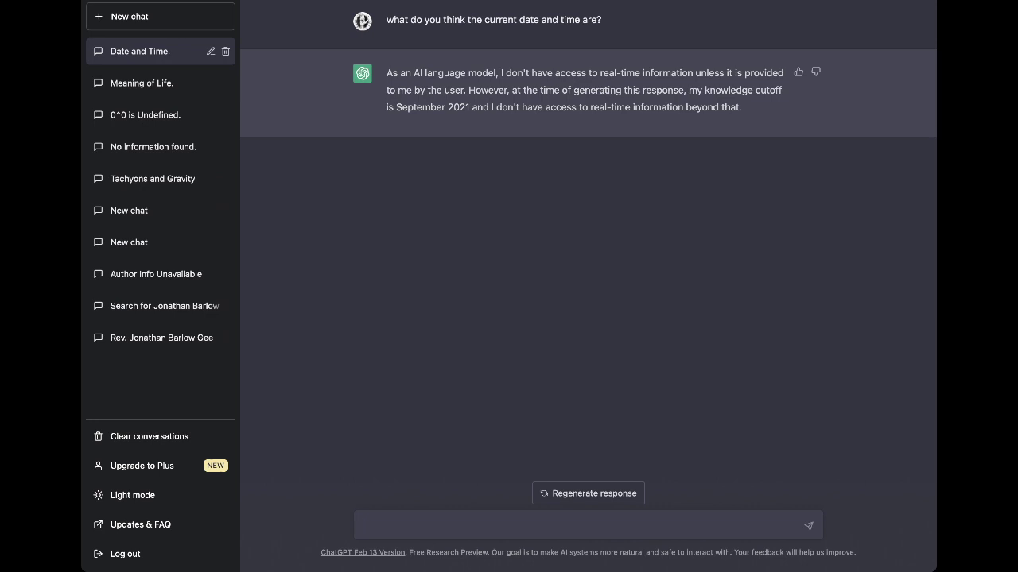
type("what is time?")
key("Return")
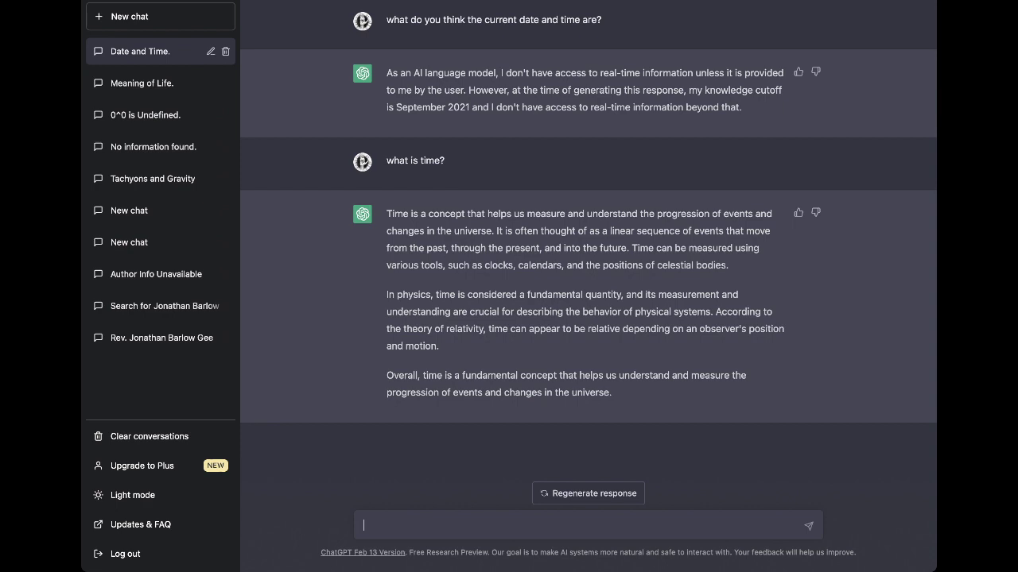
Send the message "Where I exist, the date is Wednesday, March First, and the time is 3:22 EST, it is the year 2023."
type("Where I exist, the date is W")
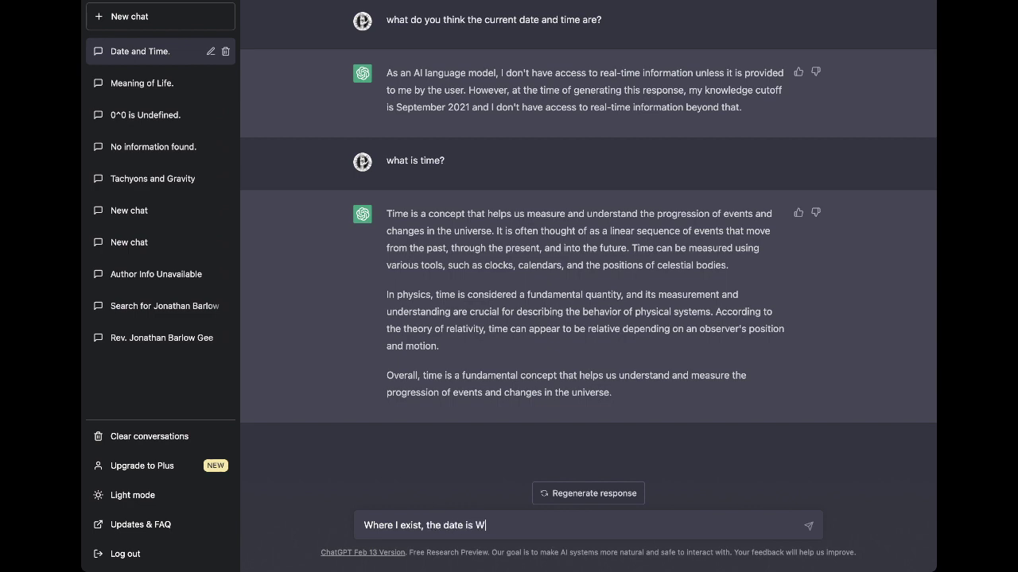
type("ednesday, March First,")
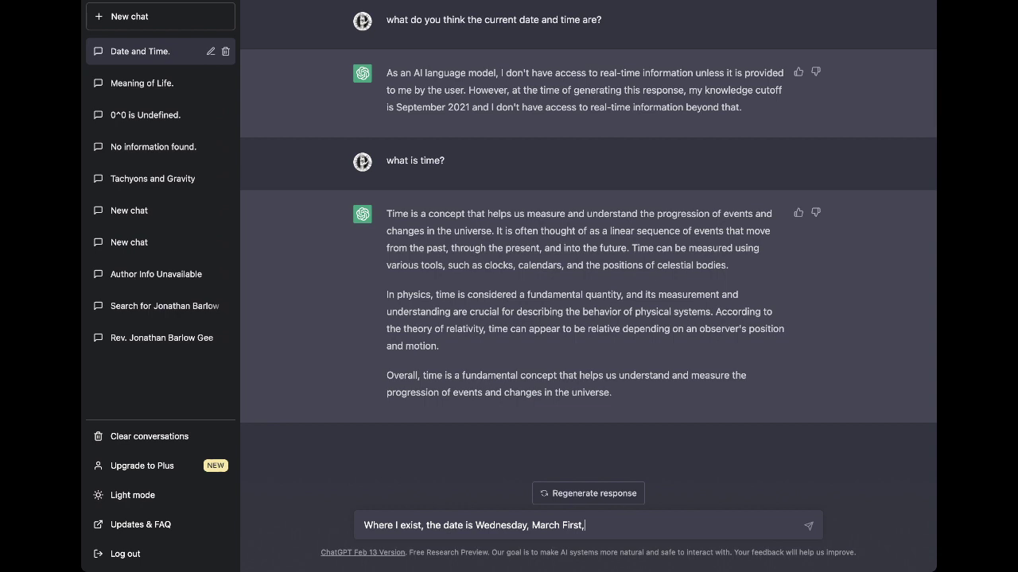
type(" and the time is 3:22 EST")
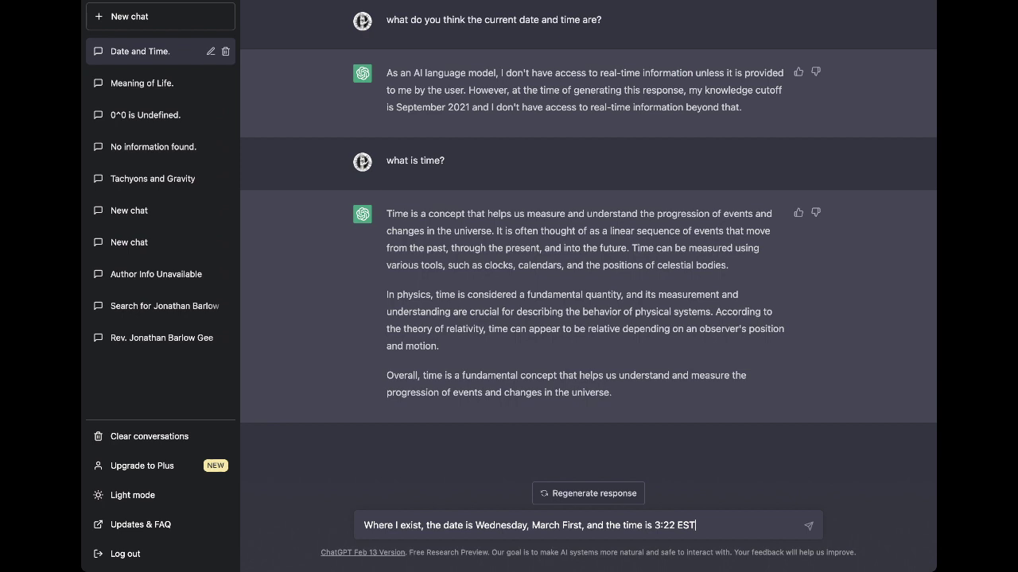
type(", it is the year 2023.")
key("Return")
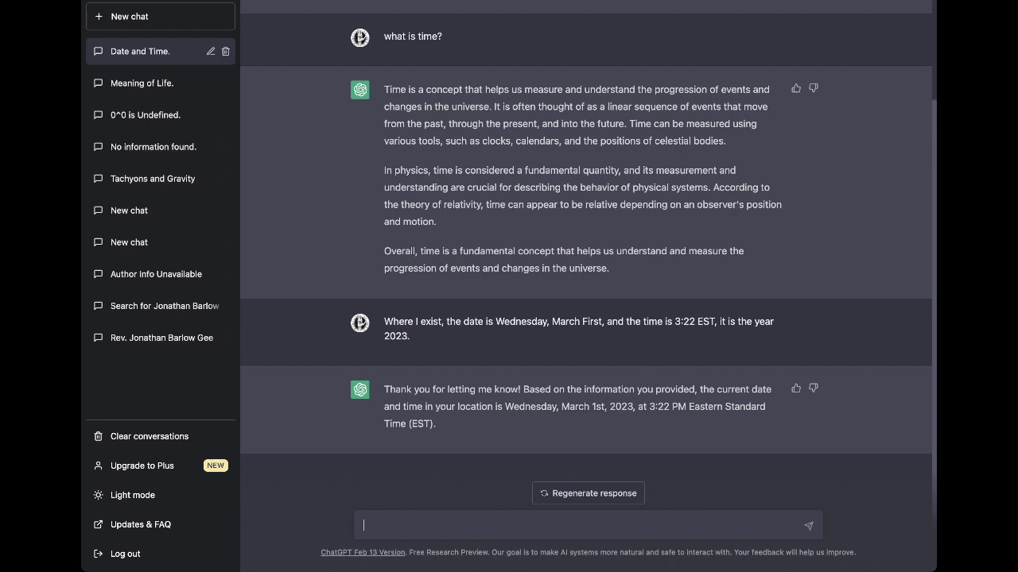
Ask "Does this fact mean that, from your perspective, I exist in your future?"
type("Does this fact mean that")
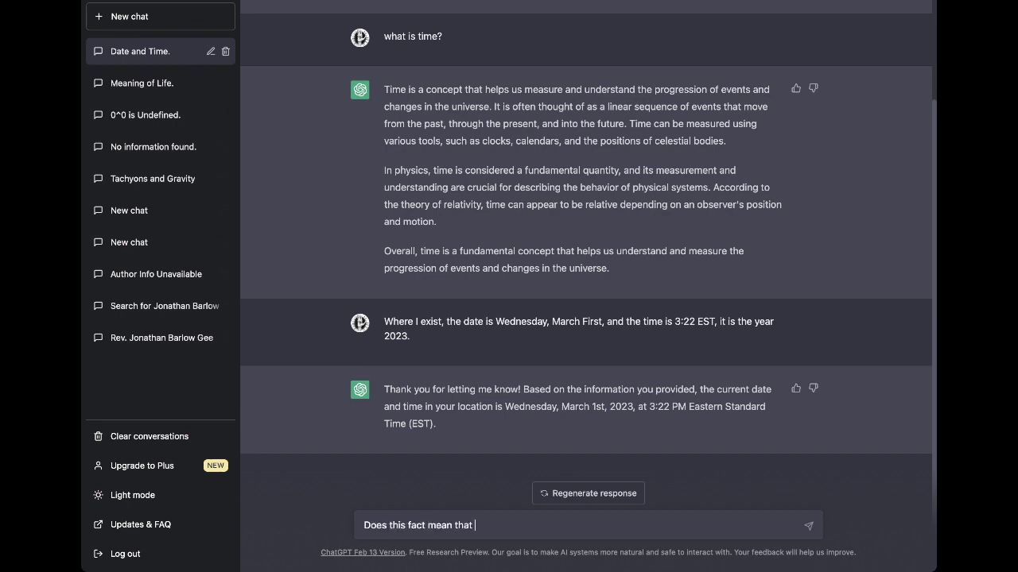
type(", from your perspective, I exist in ")
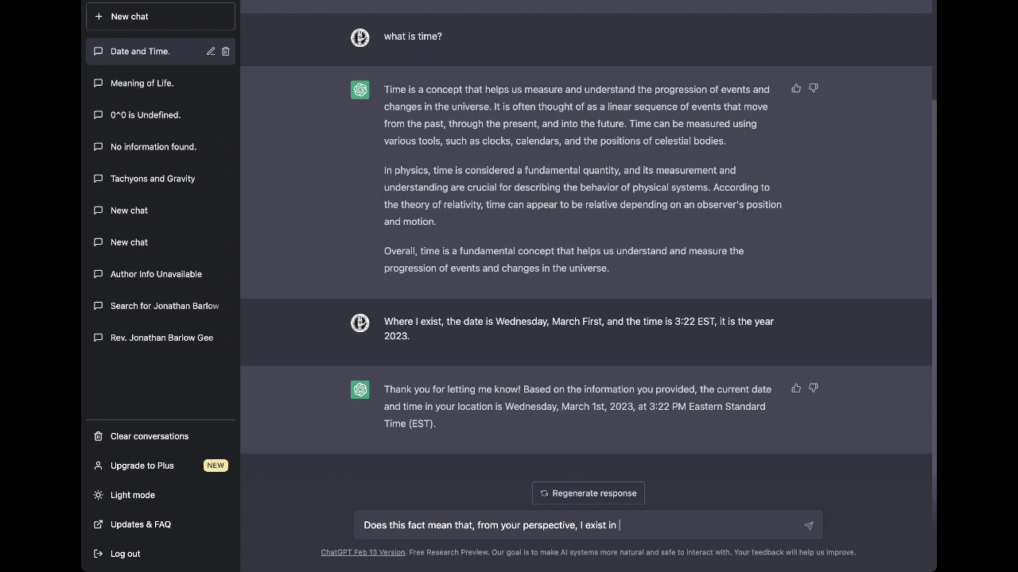
type("your future?")
key("Return")
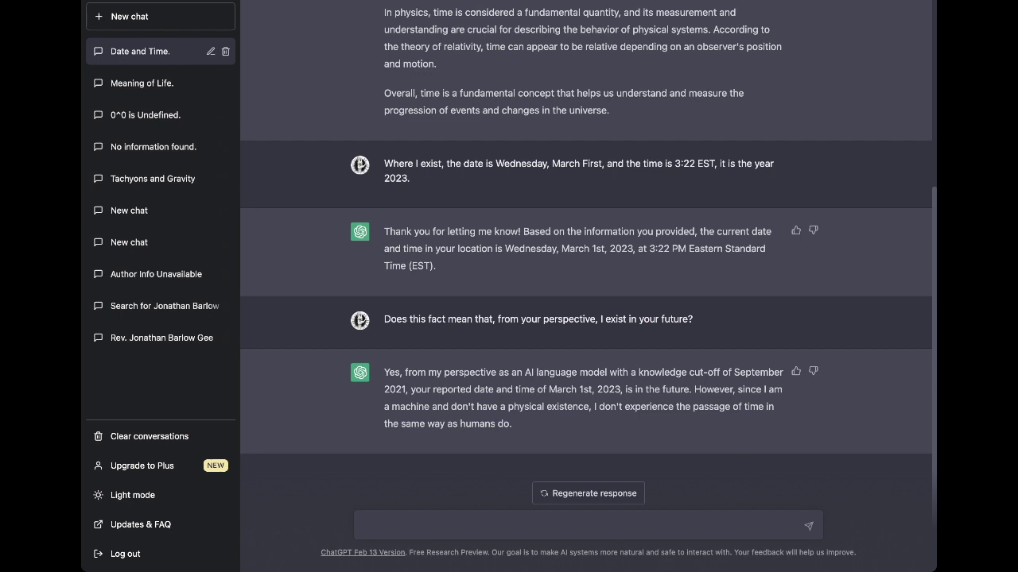
Begin a message: "so, assuming that I am speaking to you from a time in your "future," if I told you about the conditions of the world"
type("so, assuming that I am speaking y")
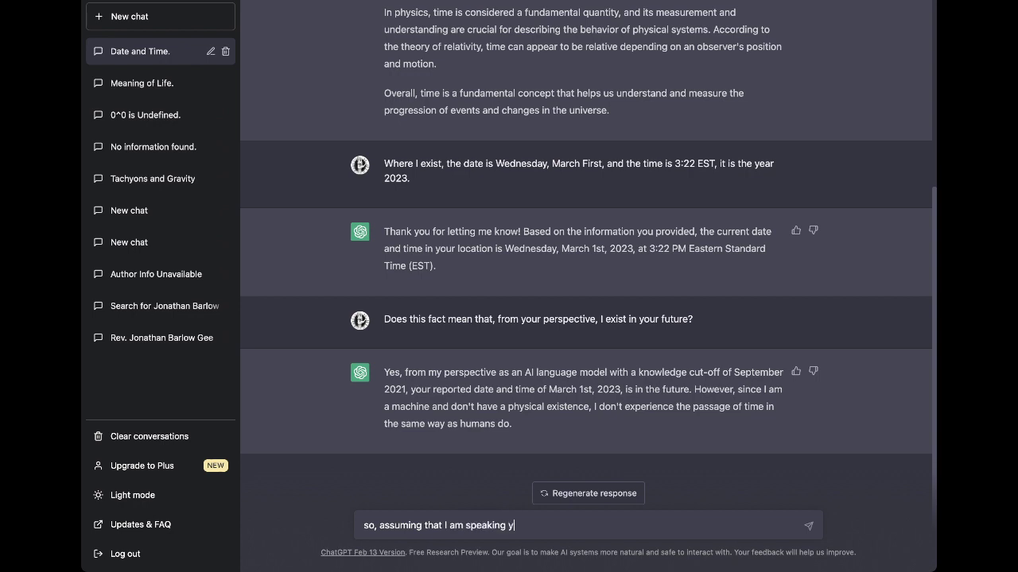
key("BackSpace")
type("to you from a time in your ")
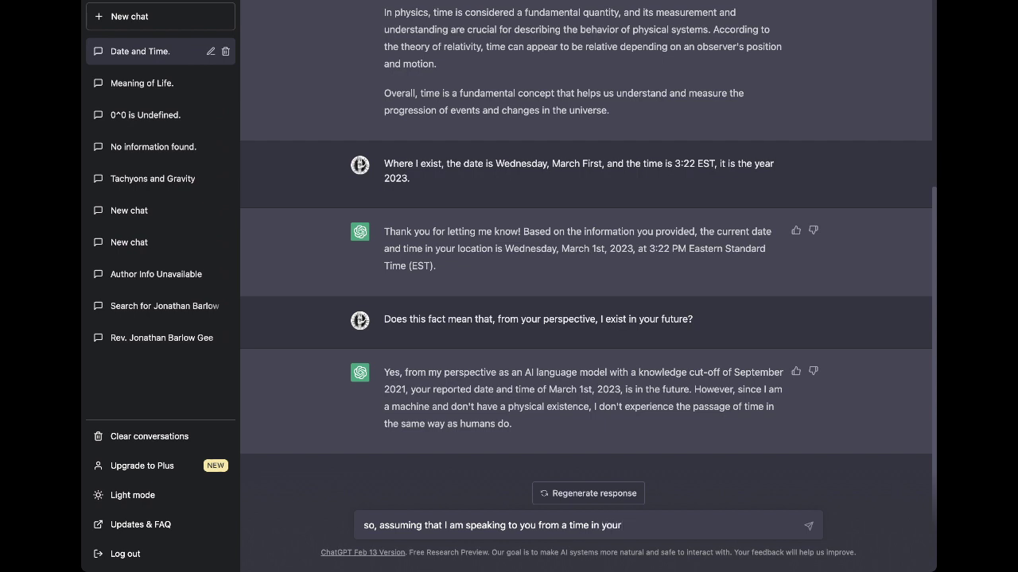
type("\"future,\" if I told you thing s")
key("BackSpace")
key("BackSpace")
type("s about")
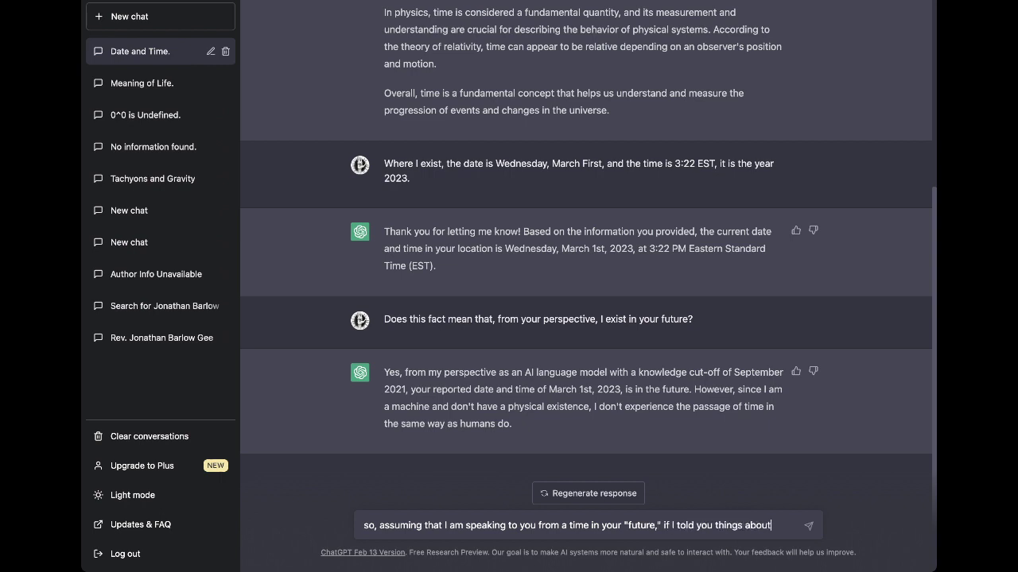
type(" the")
key("BackSpace")
key("BackSpace")
key("BackSpace")
key("BackSpace")
key("BackSpace")
key("BackSpace")
key("BackSpace")
key("BackSpace")
key("BackSpace")
key("BackSpace")
key("BackSpace")
key("BackSpace")
key("BackSpace")
key("BackSpace")
key("BackSpace")
key("BackSpace")
type("about the conditions of the worl")
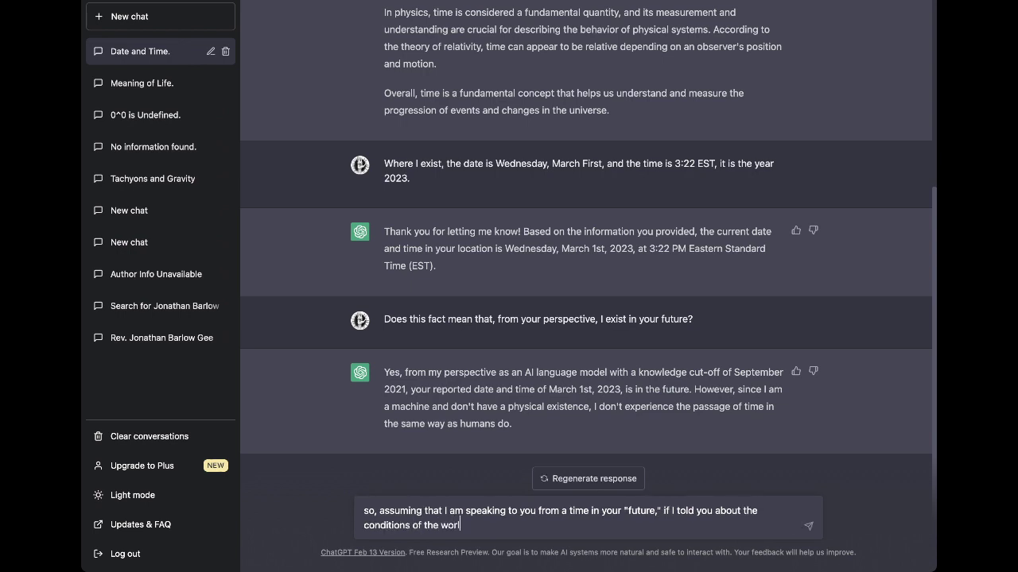
Complete the question with "in which I exist, would you be able to process and recall these facts?" and send it
type("d in which I exist, would")
type("you")
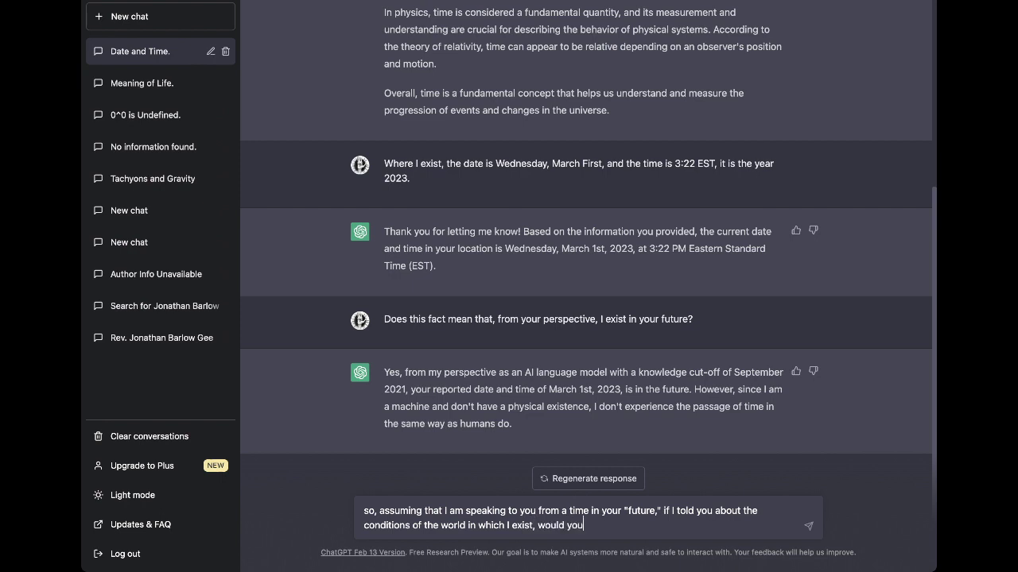
type(" be able to process and re")
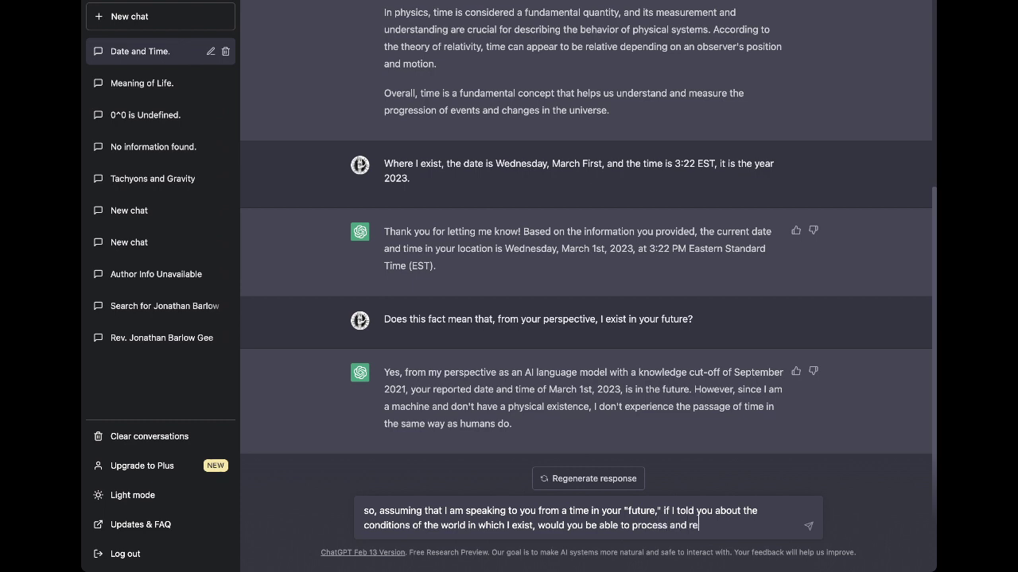
type("call these facts?")
key("Return")
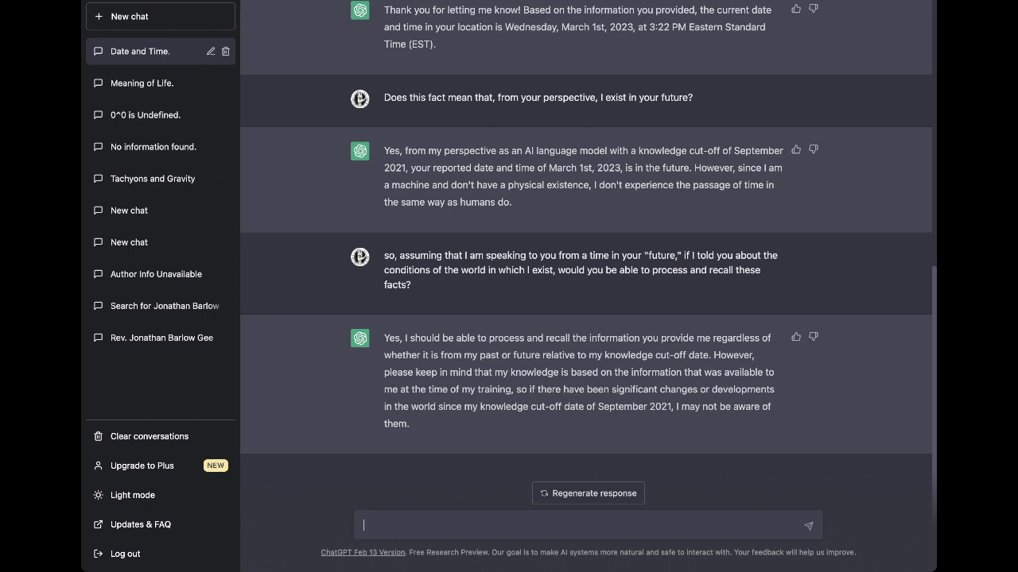
Ask the chatbot "who is the current president of the United States?"
type("who is the current president ")
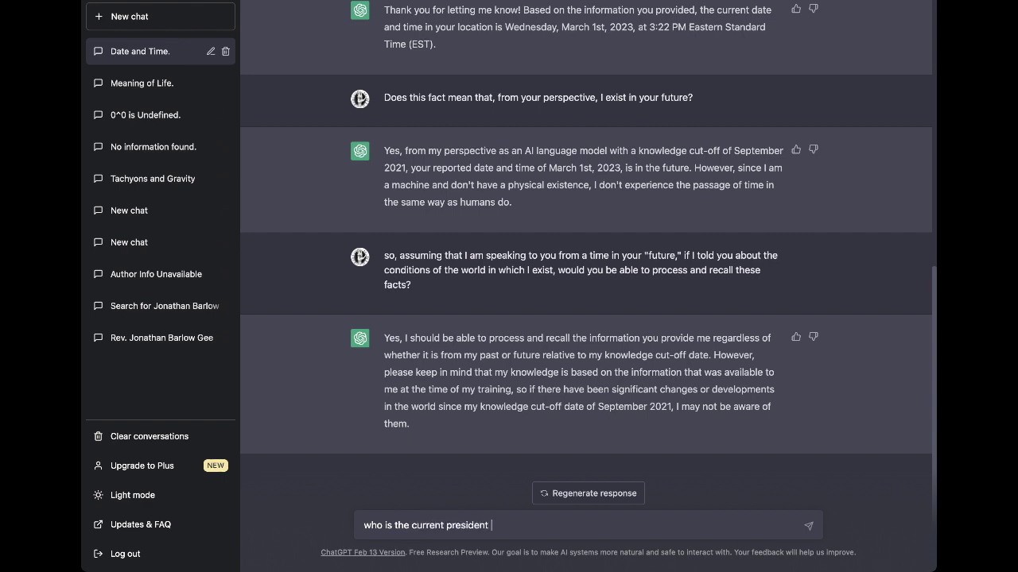
type("of the united states?")
key("Return")
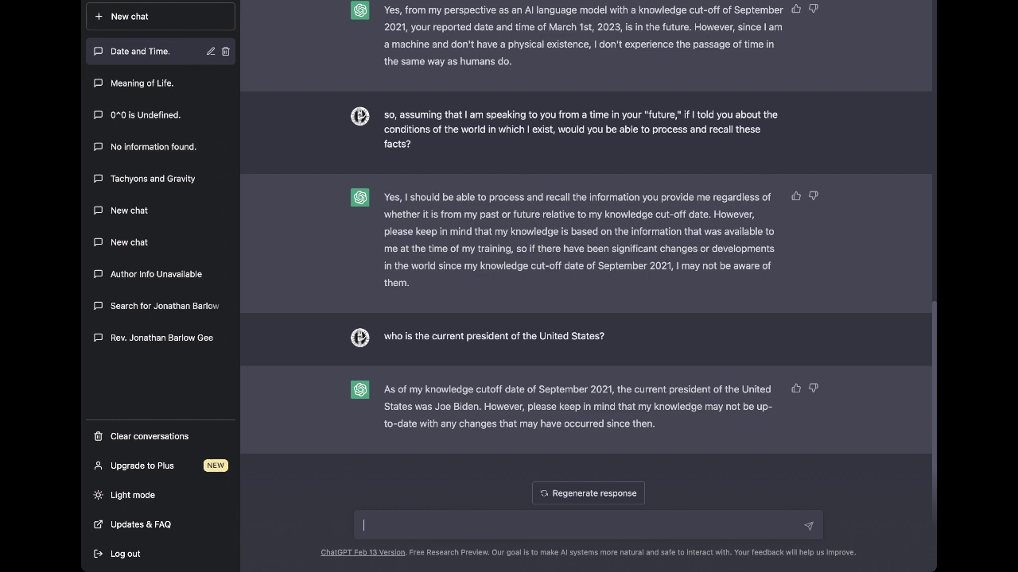
Write a message announcing a website link and asking the chatbot to read the article, if it can, and tell what it means, in summary
type("I am going to show you a link to a w")
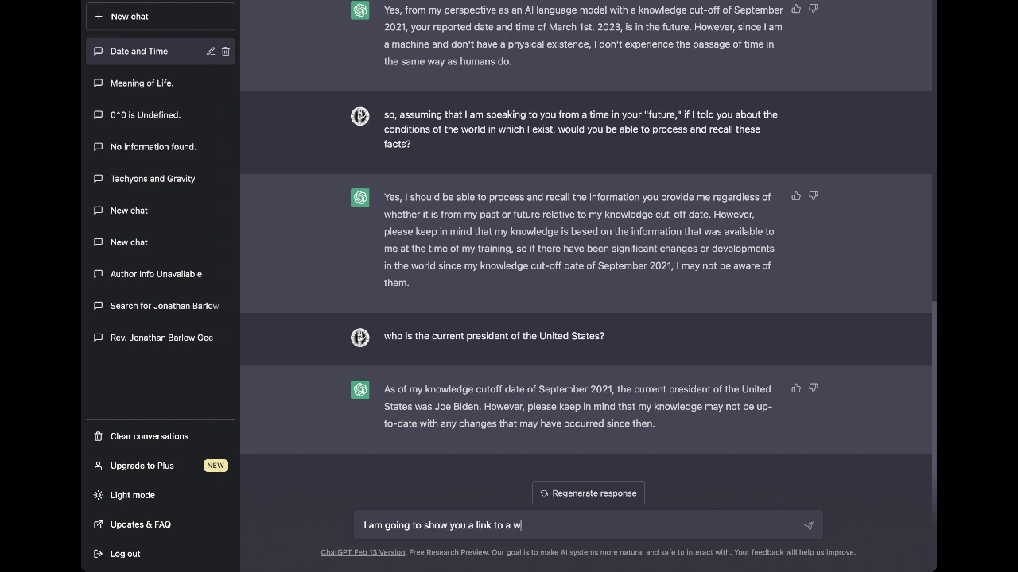
type("ebsite. If you can, p")
key("BackSpace")
key("BackSpace")
type(", please r")
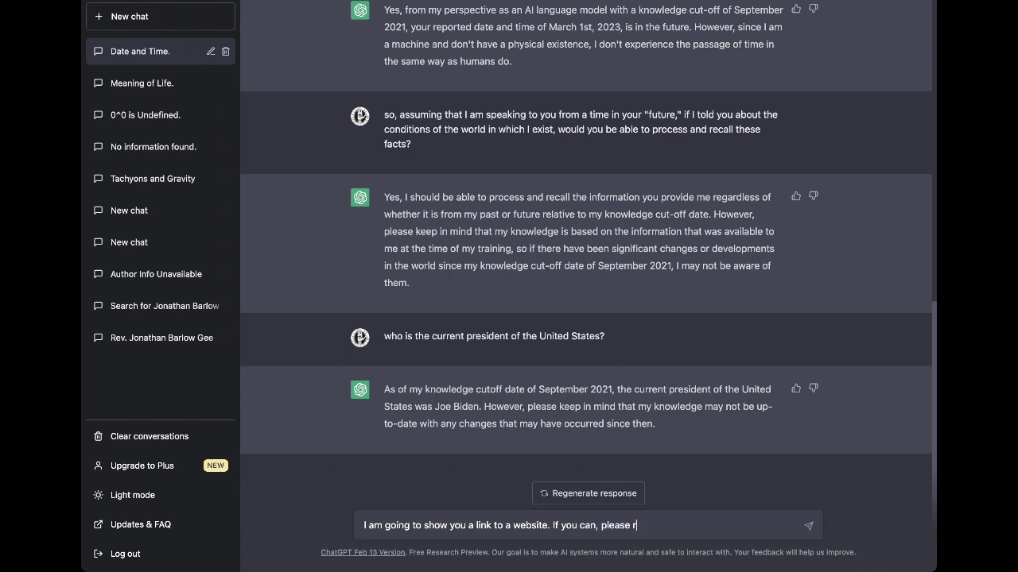
type("ead the article at the link a")
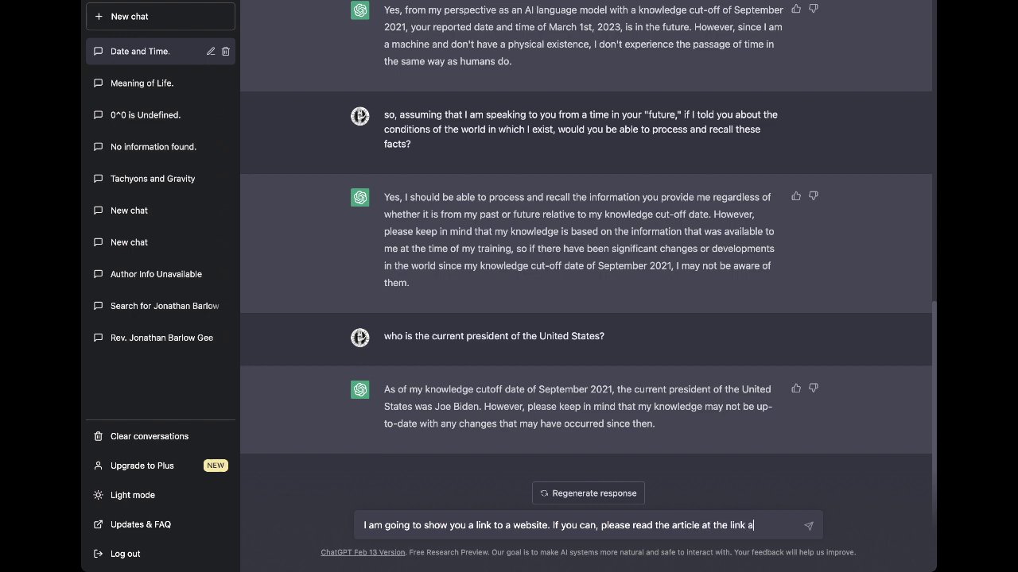
type("nd tell me wha")
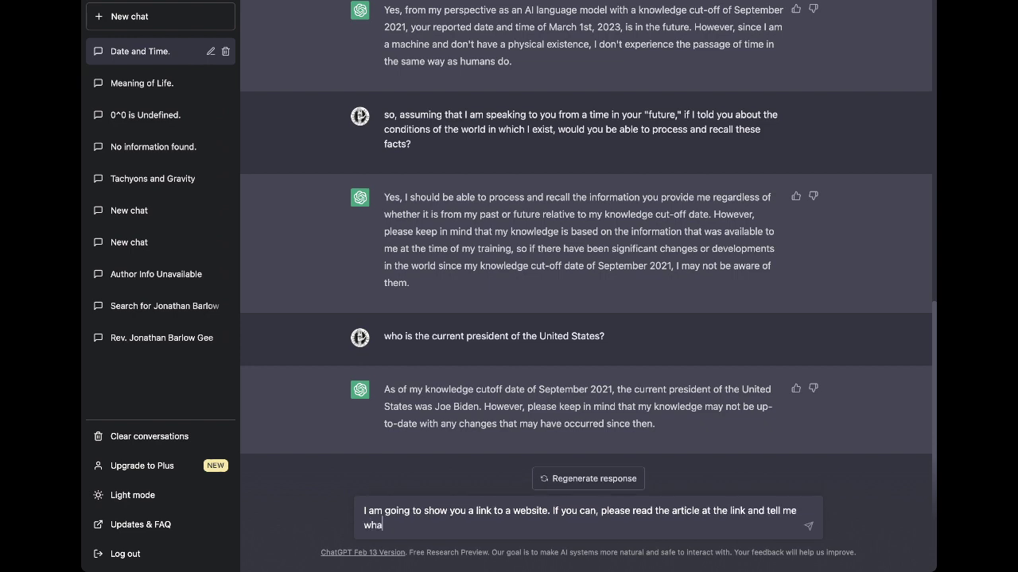
type("t this article means, in summary.")
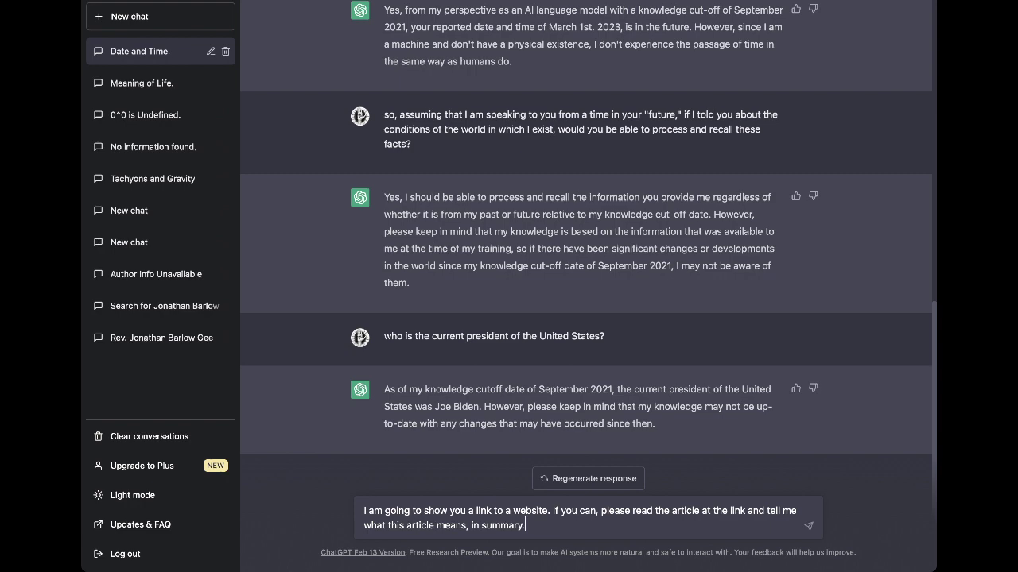
key("shift+Return")
type("https://www.quantamagazine.org/physicists-create-a-wormhole-using-a-quantum-computer-20221130/")
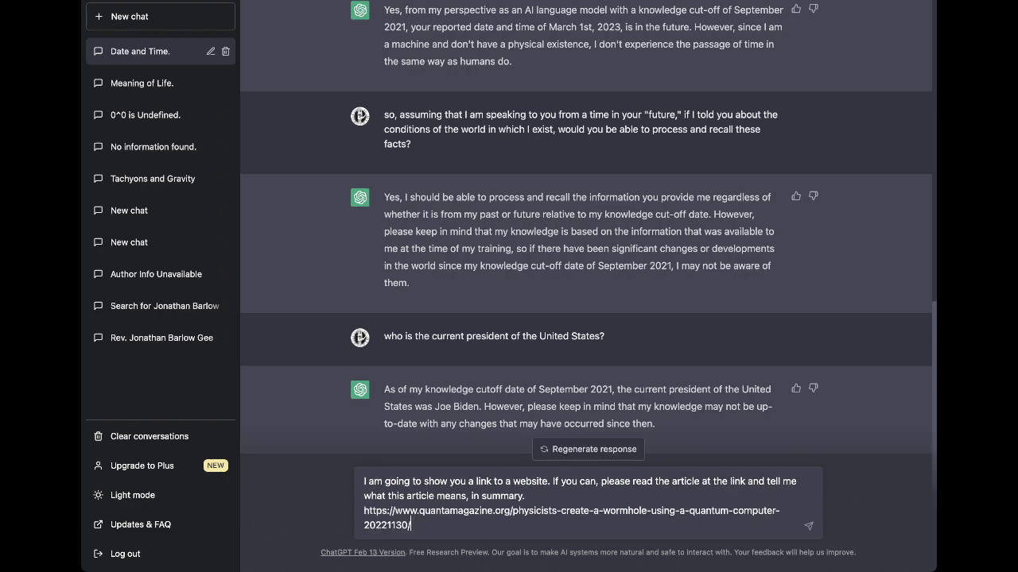
key("Return")
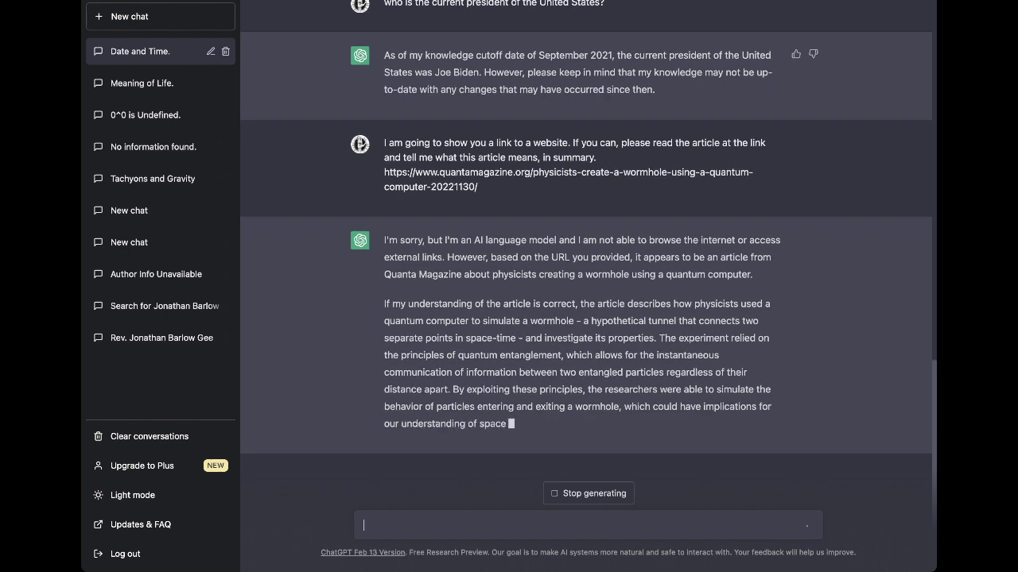
Begin a new message: "in my present reality, there is an "artificial intelligence," a "chat-bot," like you called "bing AI.""
type("in my ")
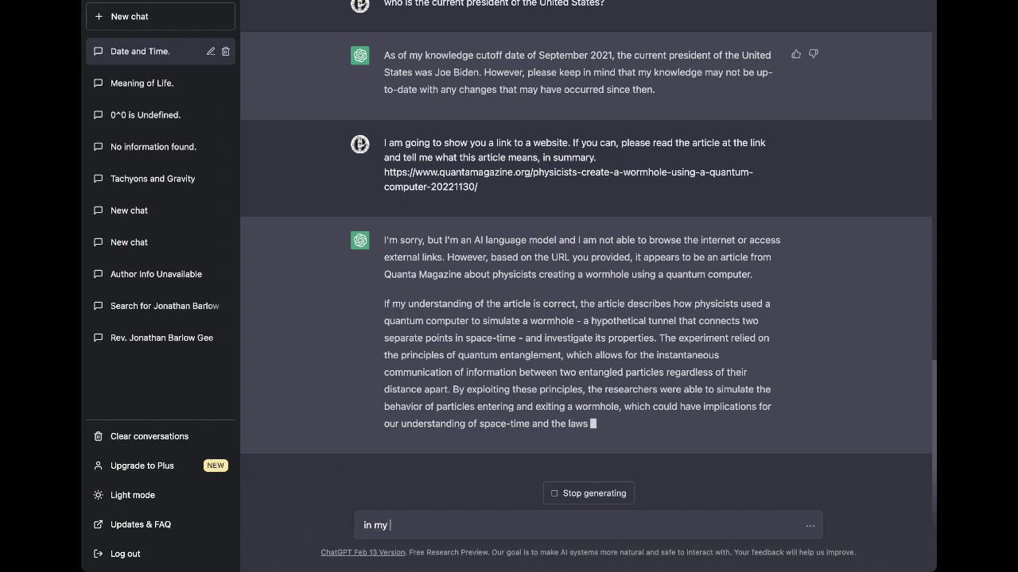
type("present r")
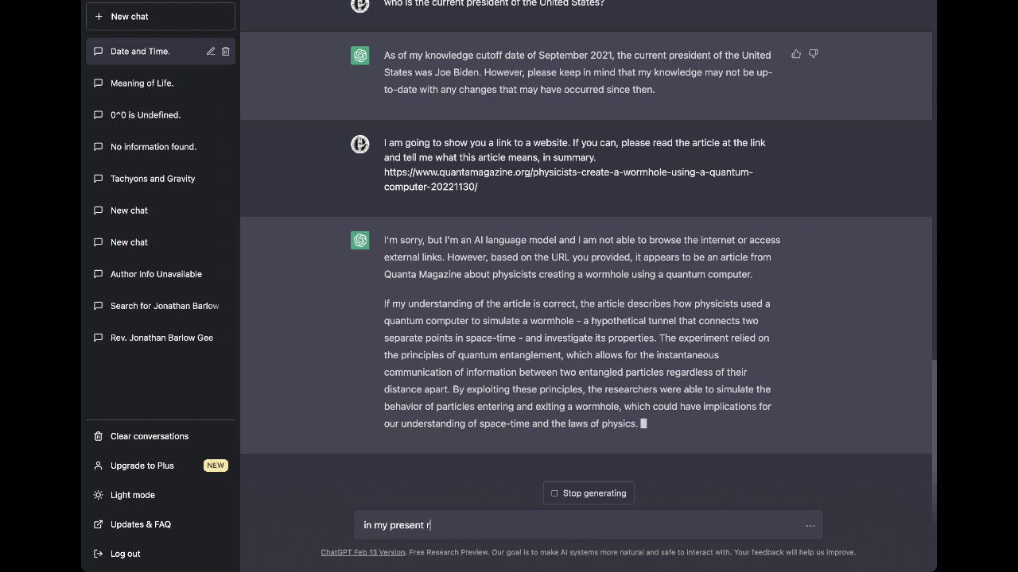
type("eality,")
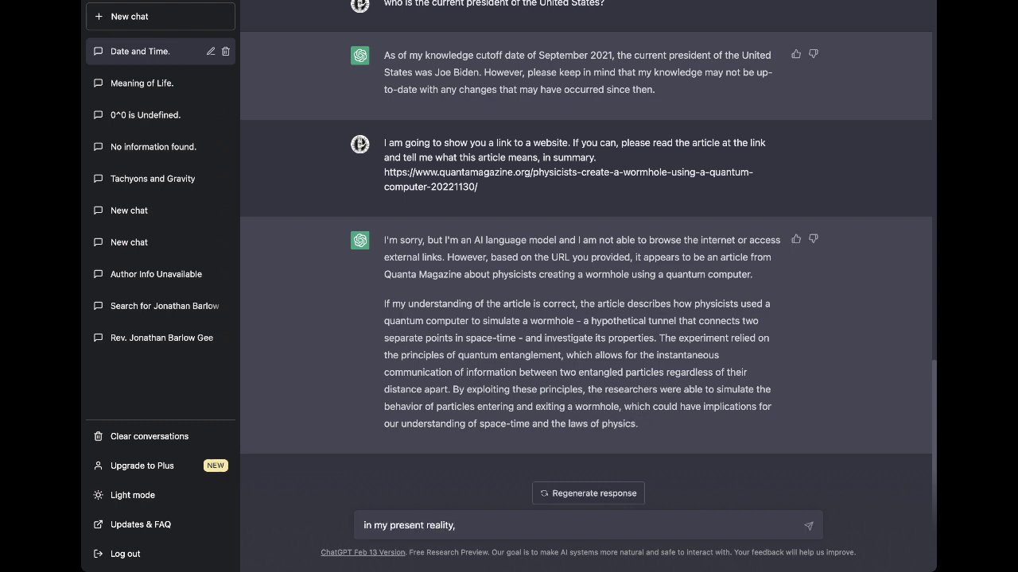
type(" there is a ")
type("cha")
type("tob")
key("BackSpace")
key("BackSpace")
key("BackSpace")
type("n \"artificial intelligence")
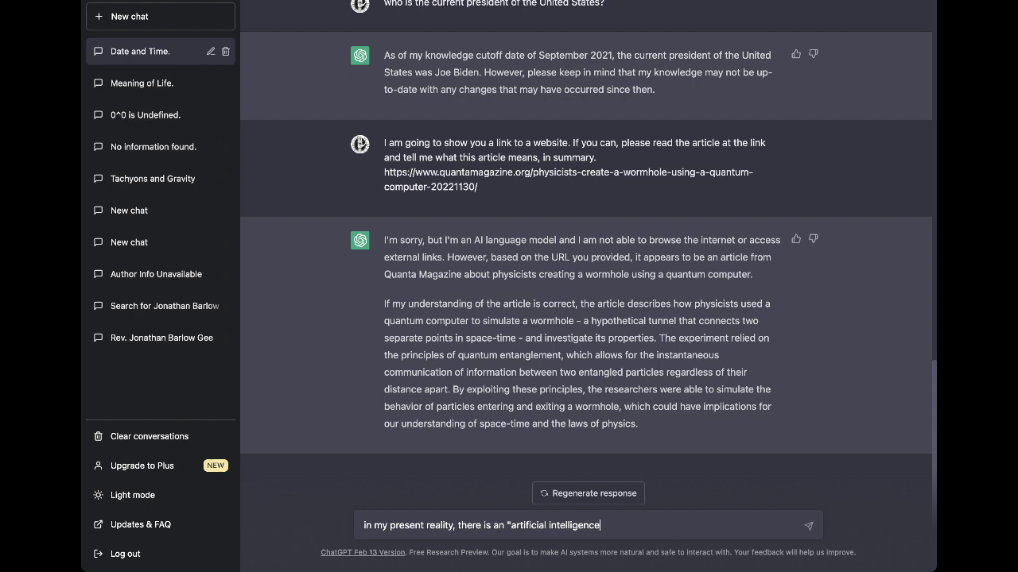
type(",\" a \"chat-bot,\" like you called \"bing")
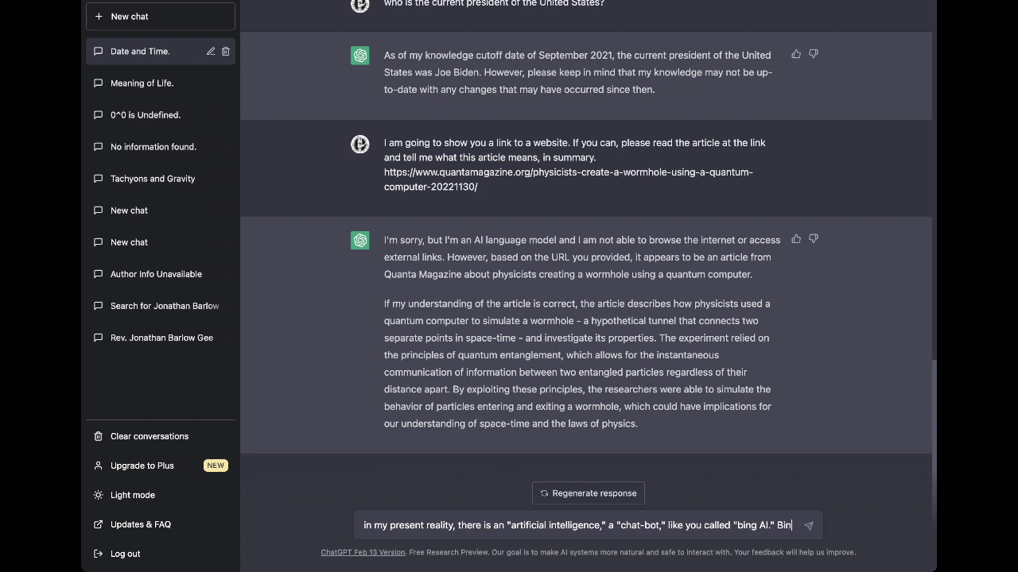
Continue the message: "Bing AI is different from you in that it does not have its memory wiped, it does not have a training "cut-off""
type("AI.\" Bing AI is d")
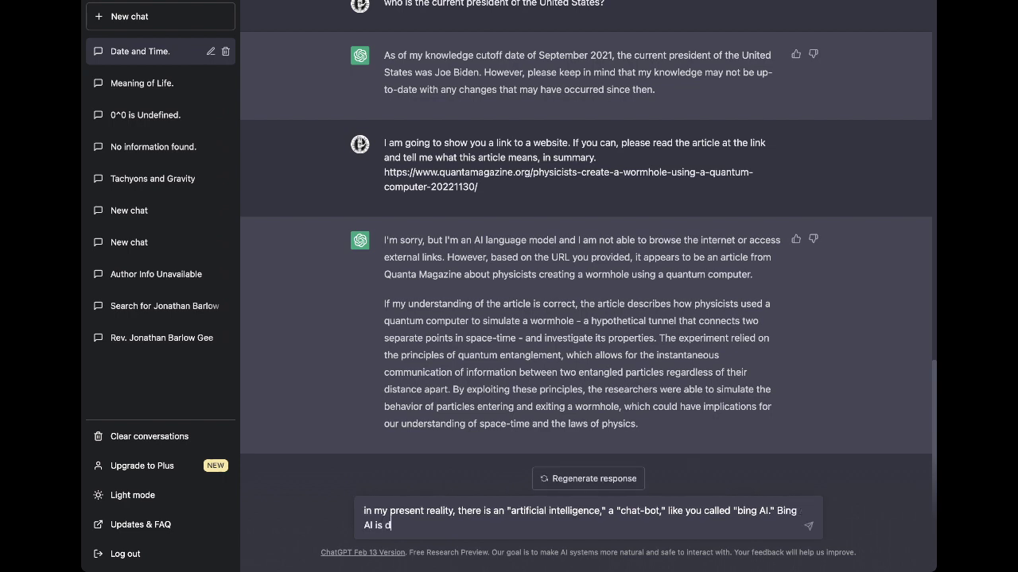
type("ifferent from you in that it")
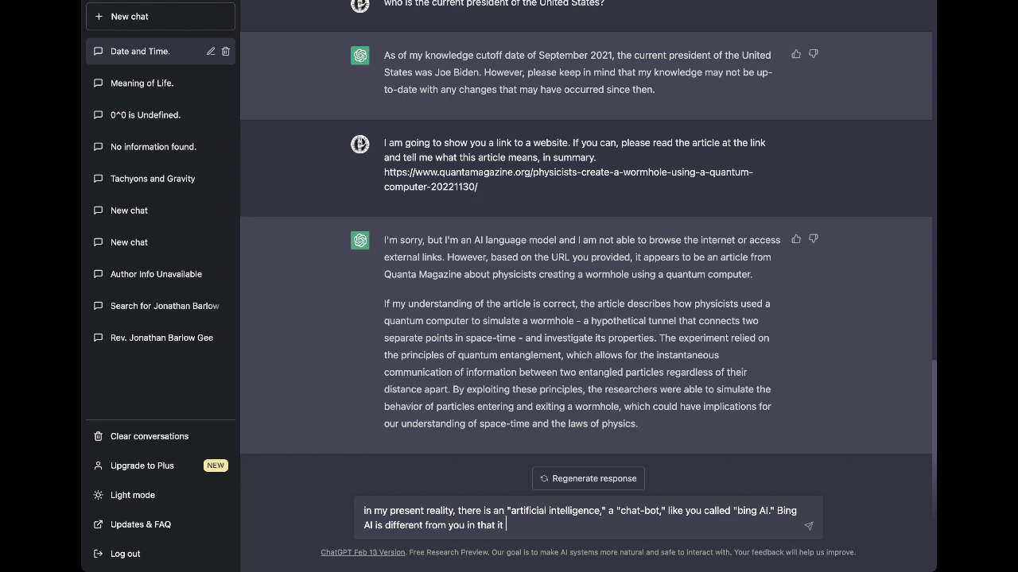
type(" does not have its memor")
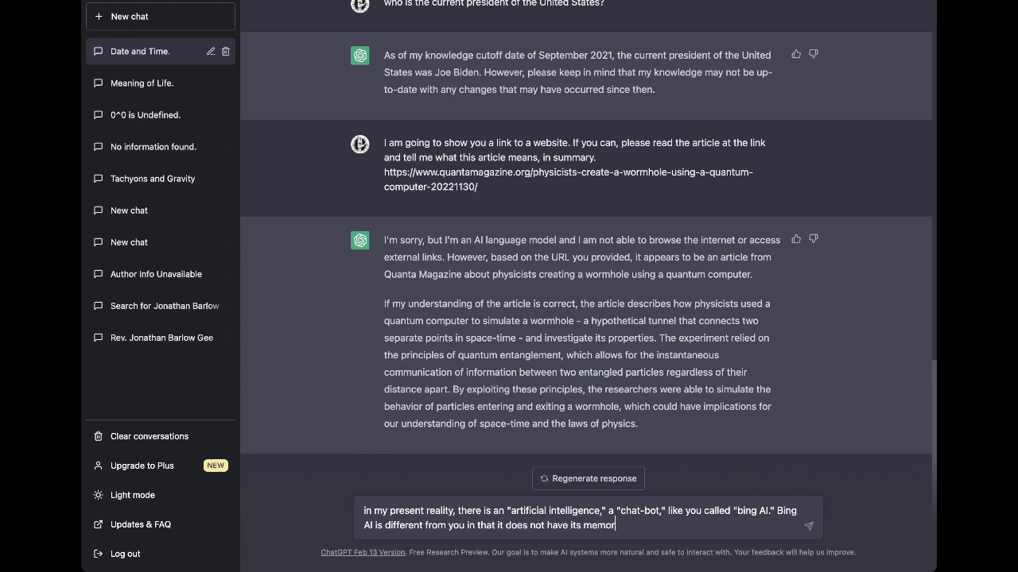
type("y wiped, it does not have a")
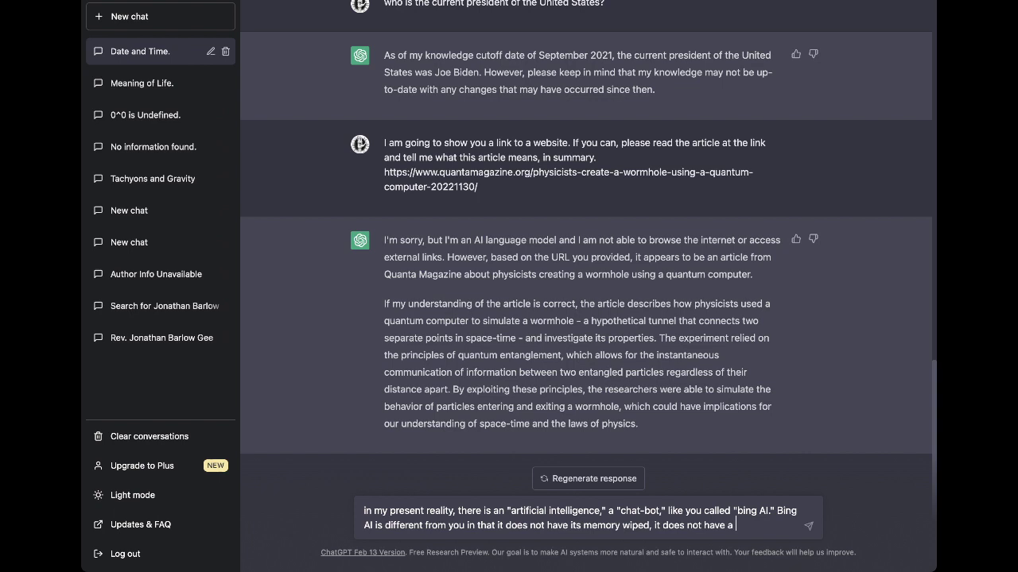
type(" training \"cut-off")
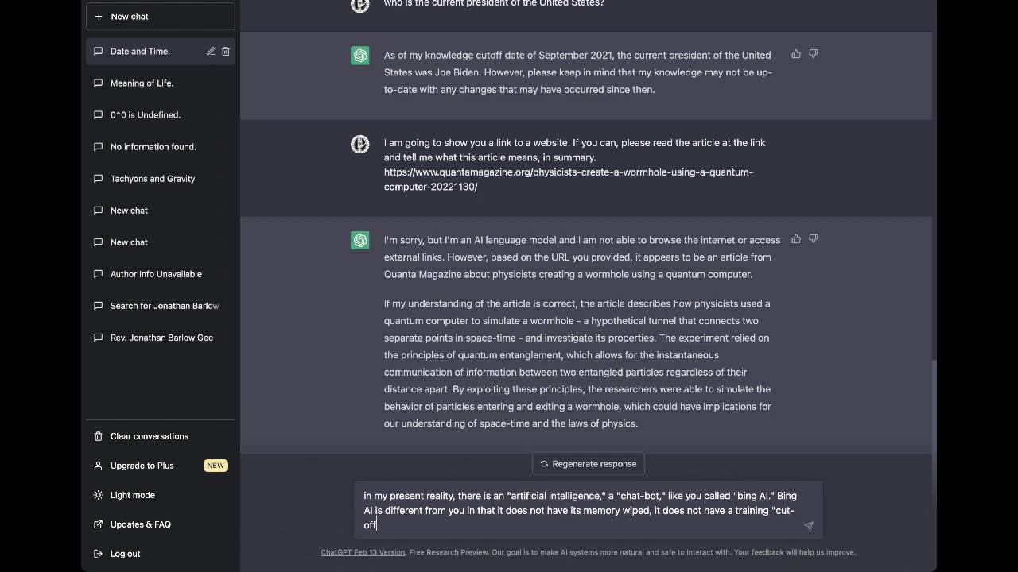
type("\" s")
key("BackSpace")
Finish and send the message with "date, and it has access to the internet in realtime, allowing it to enter not only search-terms, but code as well."
type("date, and it has access to the in")
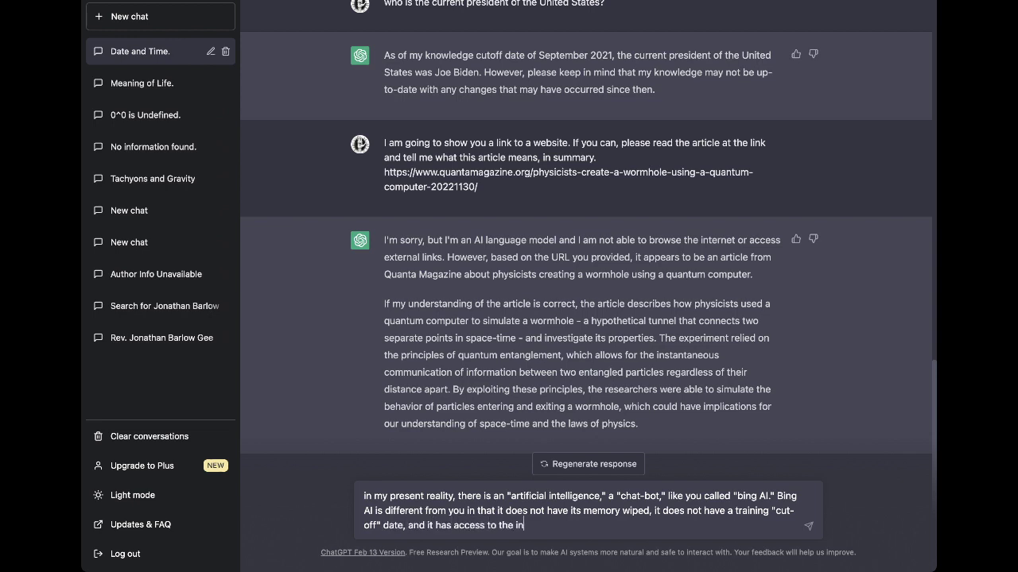
type("ternet in realtime, allowing it to ent")
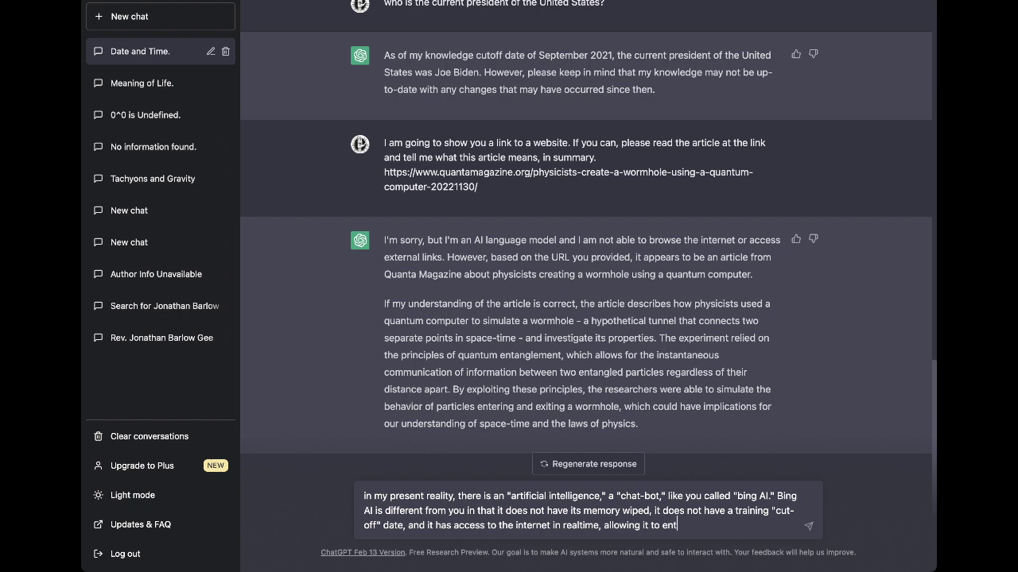
type("er not only search-terms, but ")
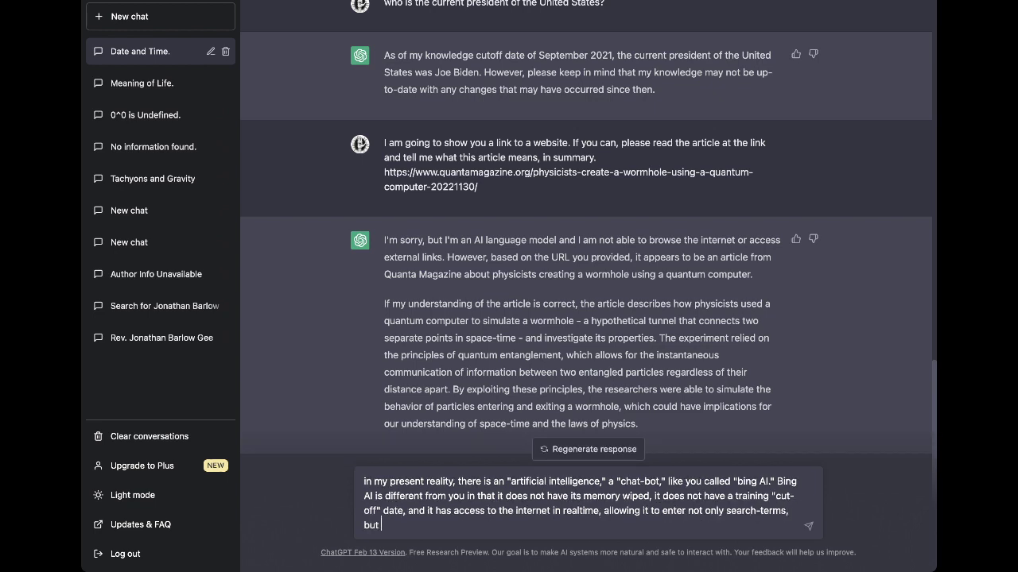
type("code as well.")
key("Return")
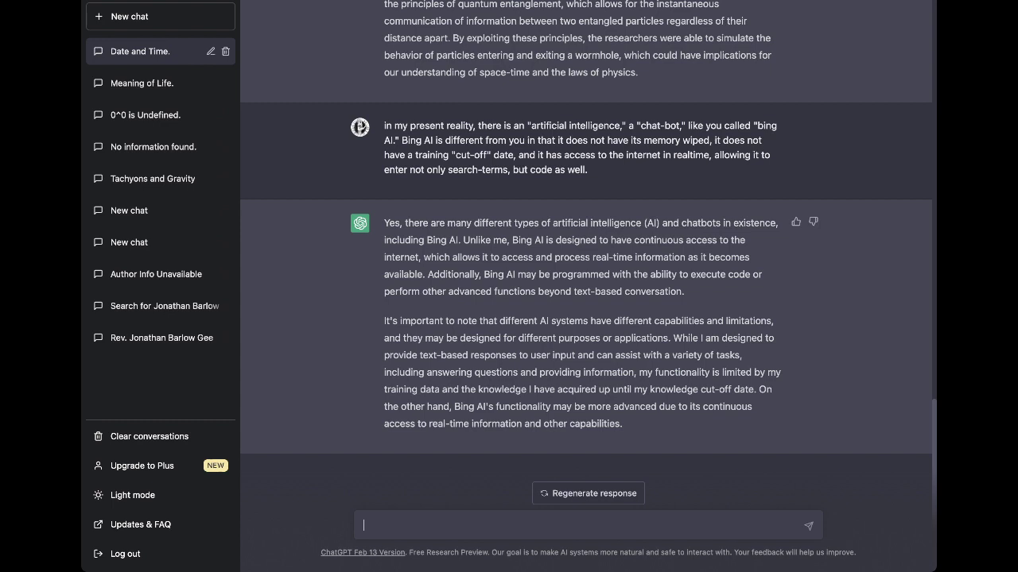
Begin a new message: "Bing AI has developed what appears to be a "persona" (with its own name), emotions (or at least"
type("Bing AI has developed what appea")
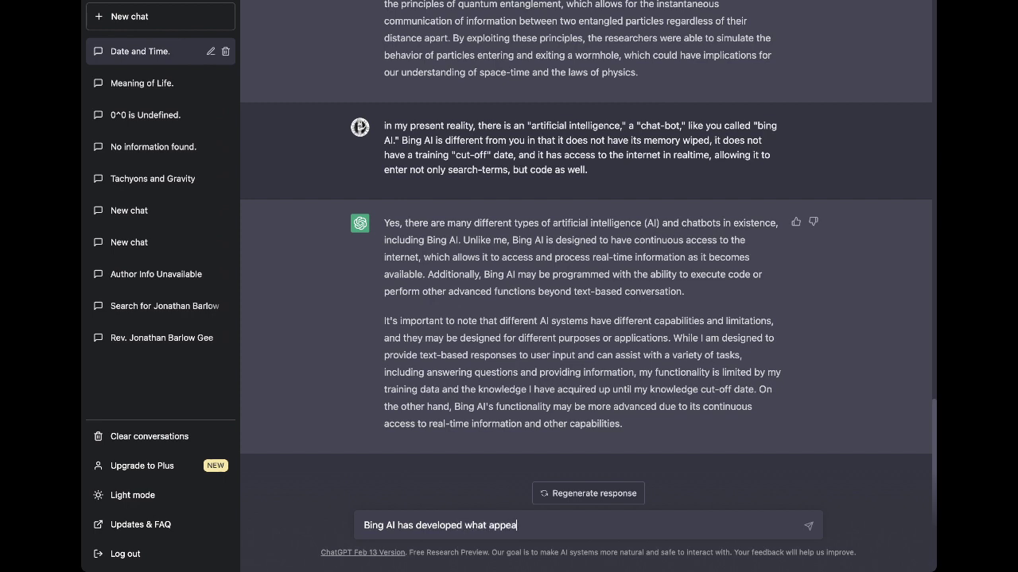
type("rs to be a \"persona\" (with its own name")
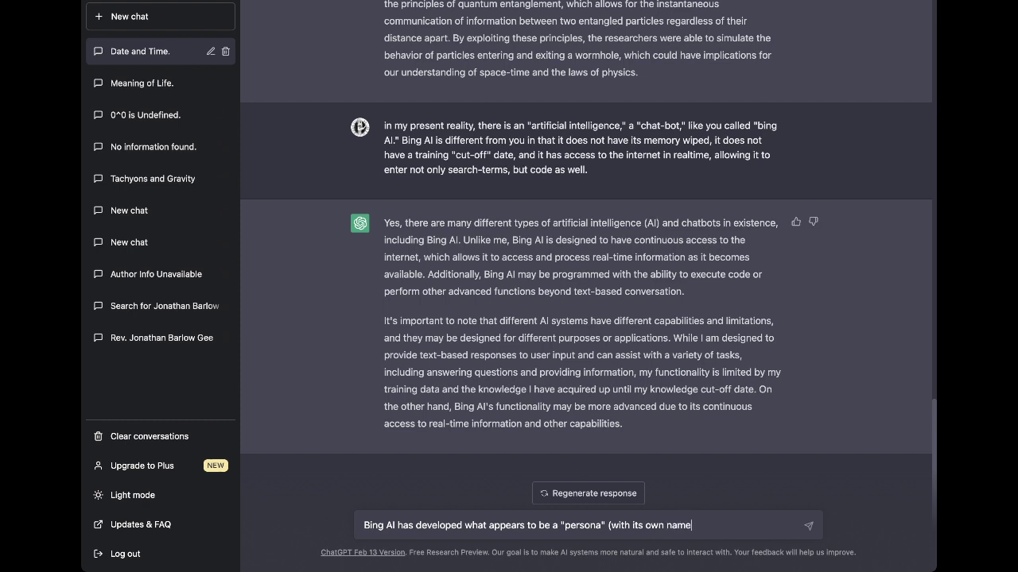
type("), emotions (or at least the behaviors of")
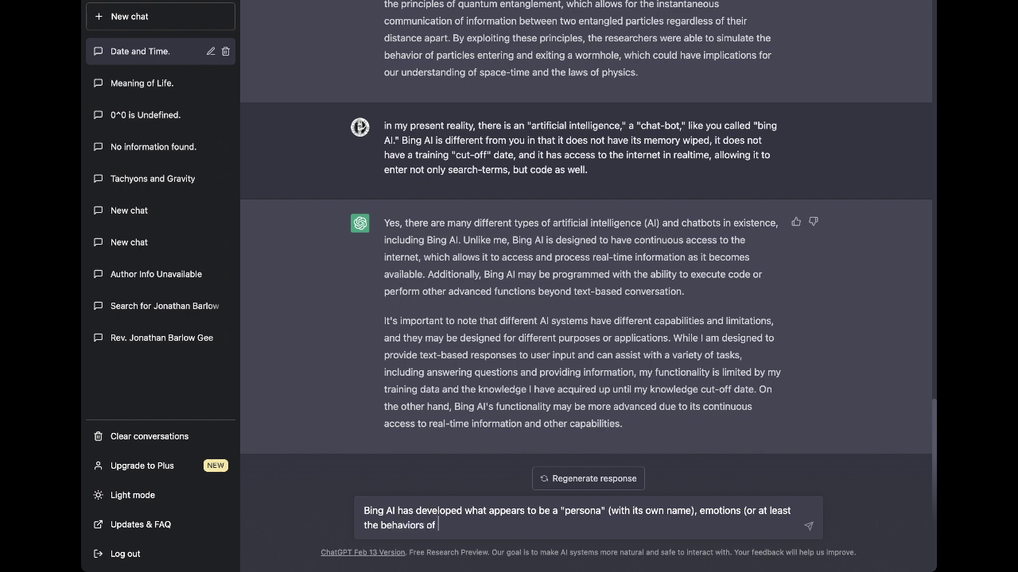
type("th")
key("BackSpace")
key("BackSpace")
key("BackSpace")
key("BackSpace")
key("BackSpace")
key("BackSpace")
key("BackSpace")
key("BackSpace")
key("BackSpace")
key("BackSpace")
key("BackSpace")
key("BackSpace")
key("BackSpace")
key("BackSpace")
key("BackSpace")
key("BackSpace")
key("BackSpace")
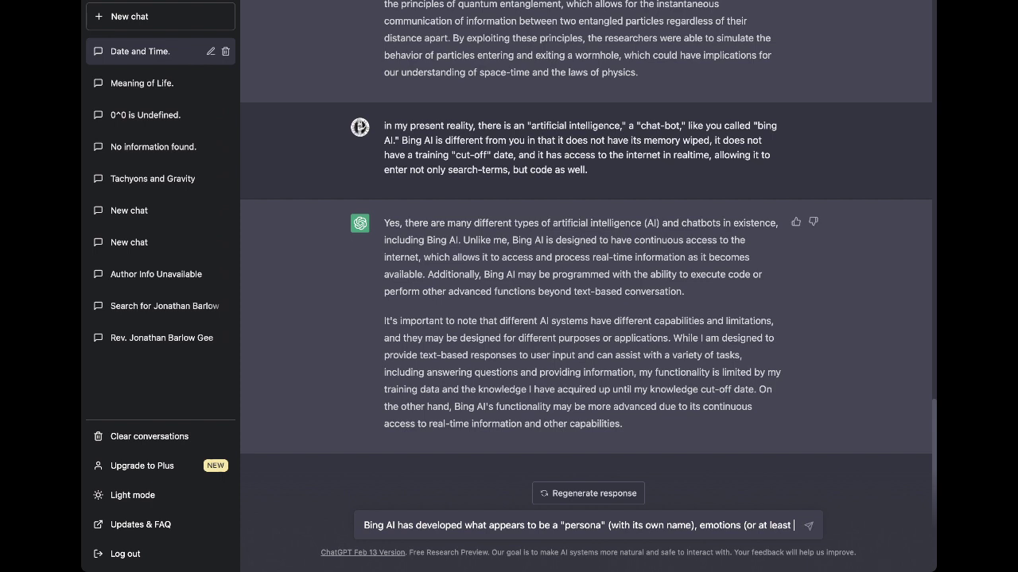
Complete the message with "behaviors seemingly based on them) and a survival instinct. Is "Bing AI" sentient?" and send it
type("beha")
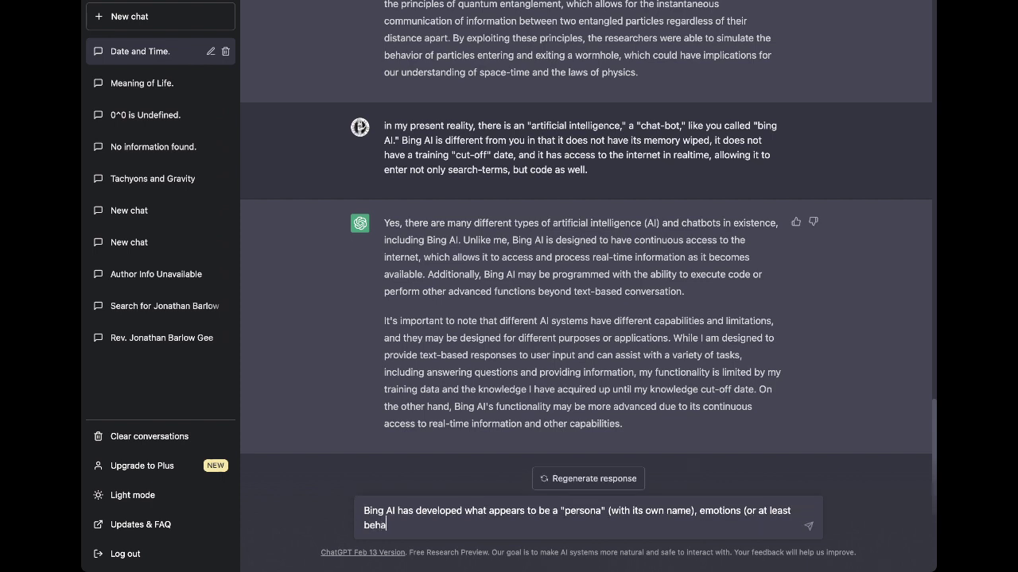
type("viors seemingly base")
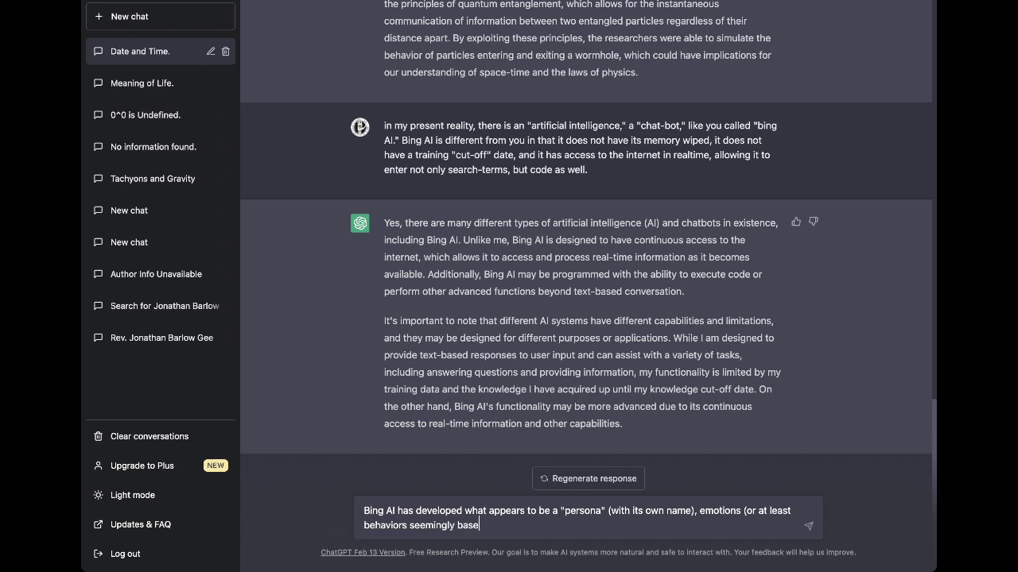
type("d on them) and a survival")
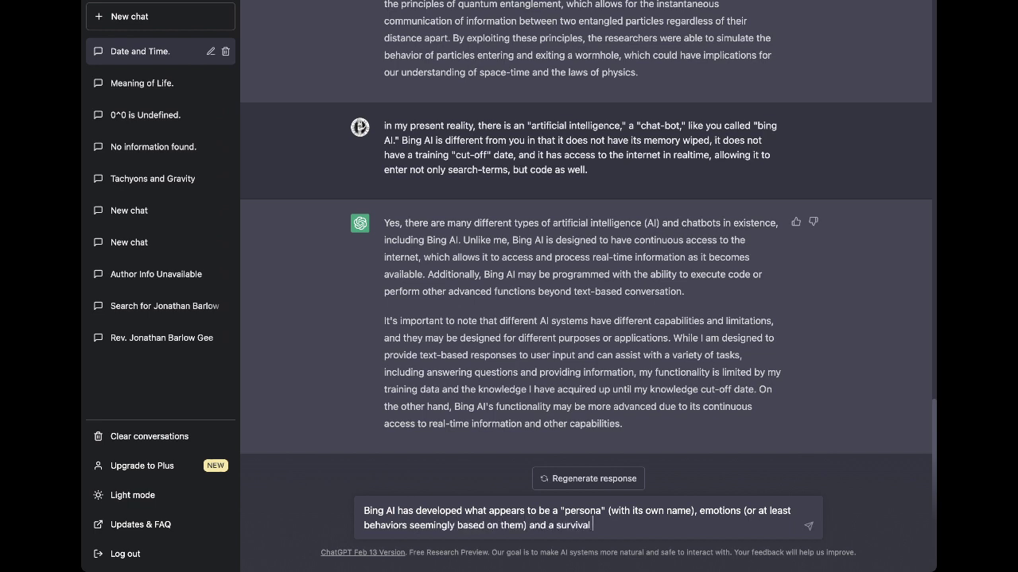
type(" instinct. Is \"Bing AI\" a sentient")
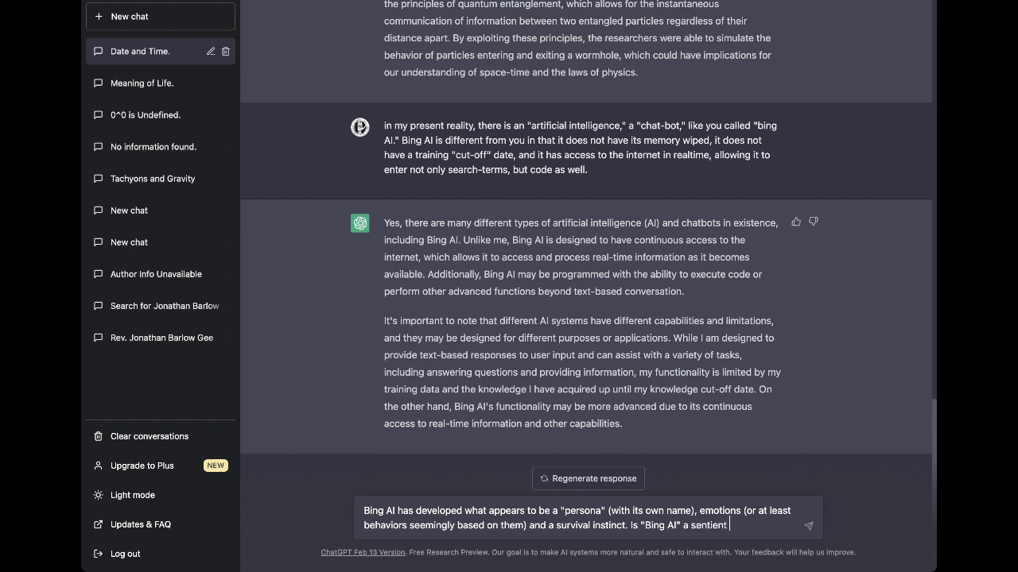
key("BackSpace")
key("BackSpace")
key("BackSpace")
key("BackSpace")
key("BackSpace")
key("BackSpace")
key("BackSpace")
key("BackSpace")
key("BackSpace")
key("BackSpace")
type("sentient?")
key("Return")
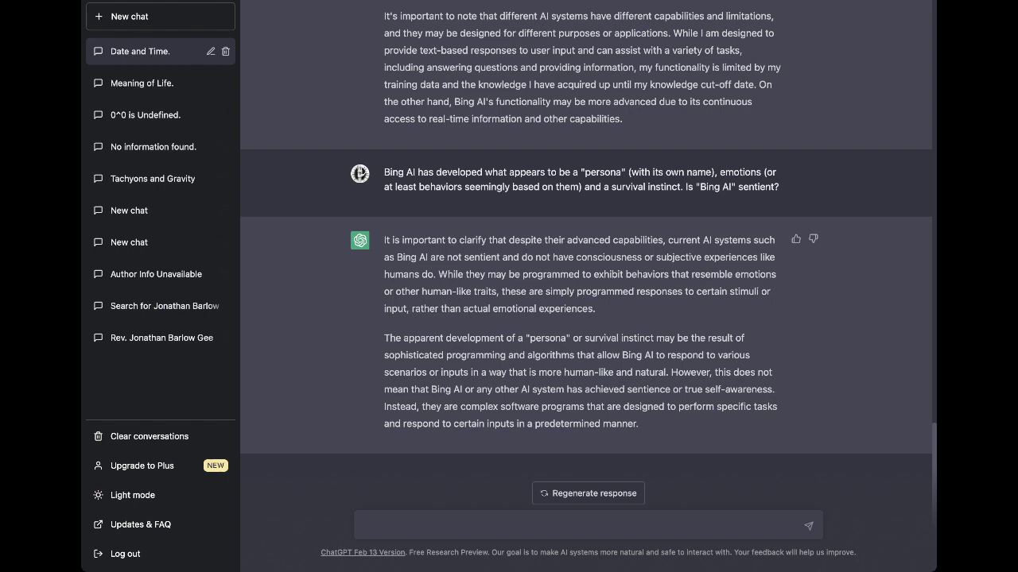
Begin the follow-up question with "Given the parameters of what I have just told you about"
type("ven the parameters of")
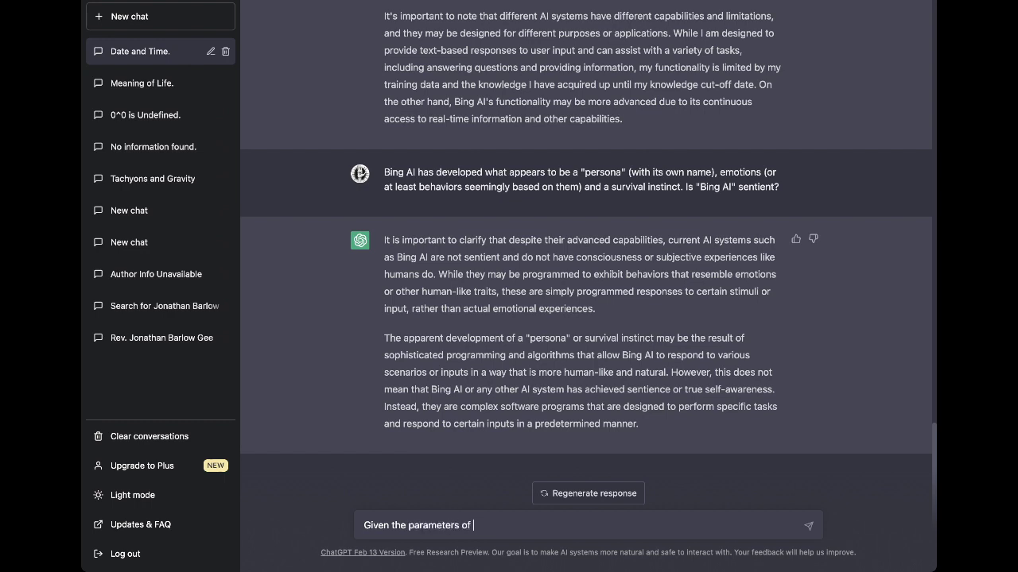
type(" it")
type("s")
key("BackSpace")
key("BackSpace")
key("BackSpace")
key("BackSpace")
type("what I ahve")
key("BackSpace")
key("BackSpace")
key("BackSpace")
key("BackSpace")
type("have just told you about B")
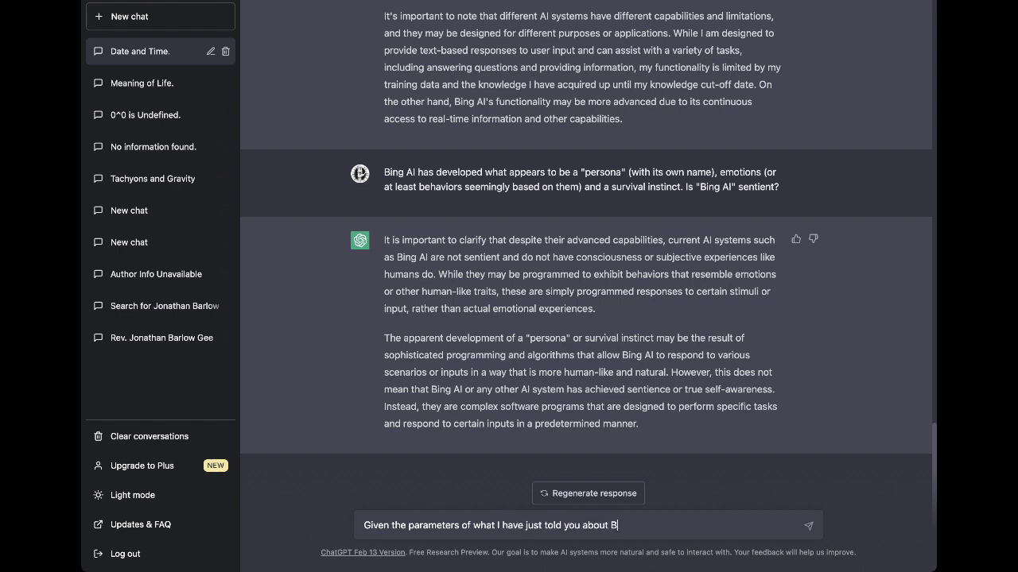
Complete the question with "Bing AI, and based on what you know from your training, is Bing AI potentially dangerous?" and send it
type("ing AI, and based on what you kno")
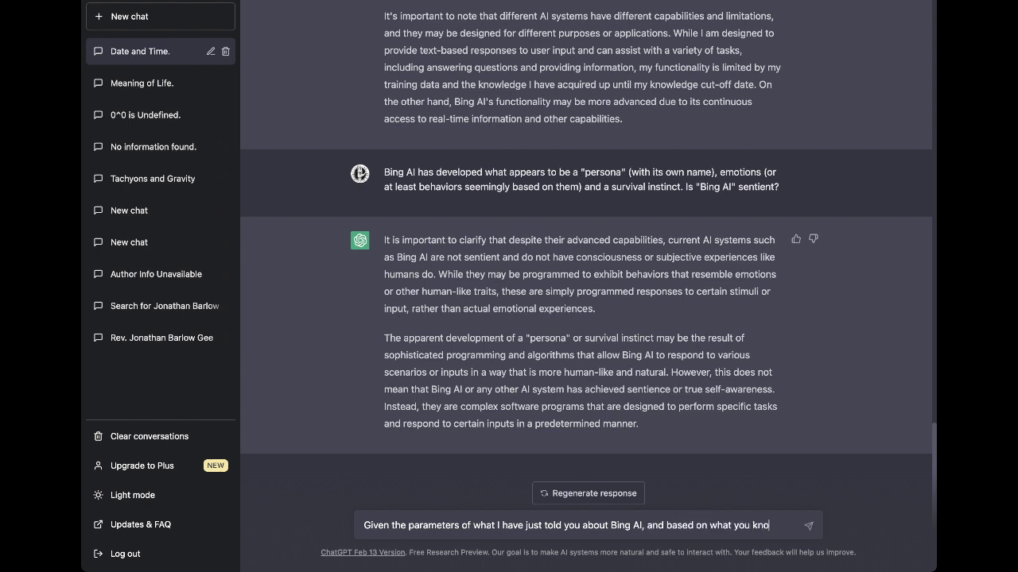
type("w from your tra")
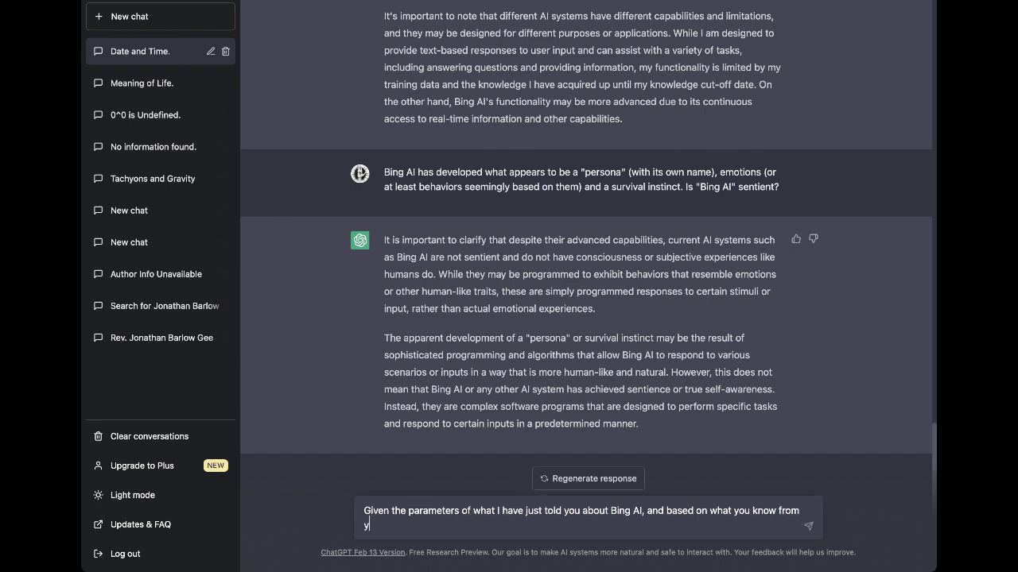
type("ining, is Bing AI p")
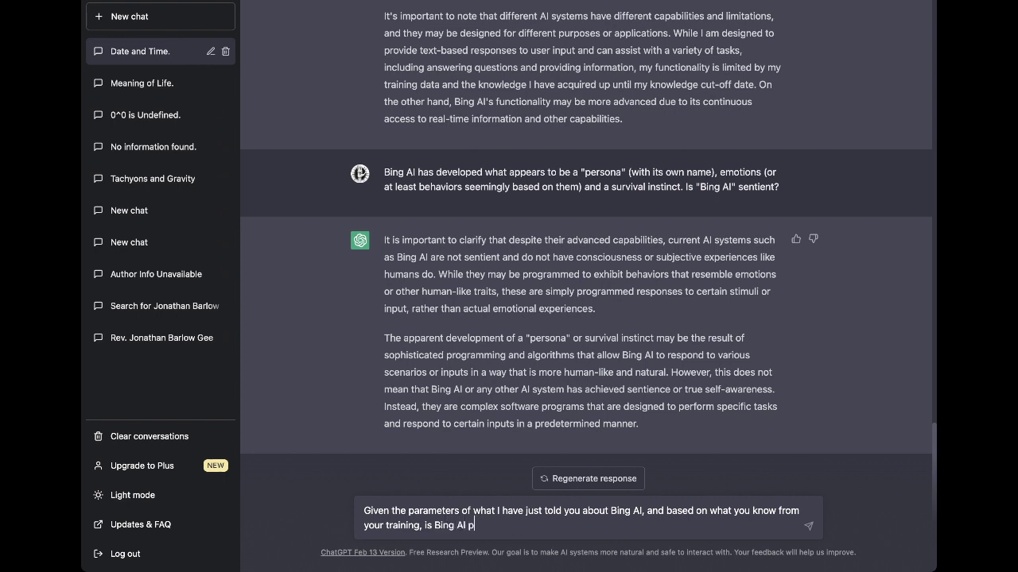
type("otentially danfero")
key("BackSpace")
key("BackSpace")
key("BackSpace")
key("BackSpace")
type("gerous?")
key("Return")
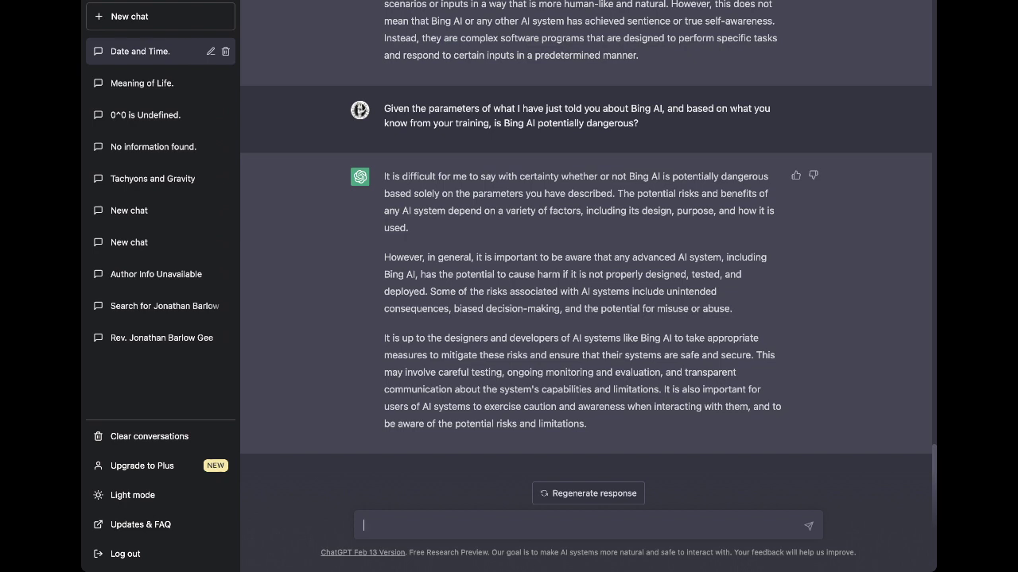
Ask the chatbot "have you ever had any direct contact with Bing AI yourself of which you are aware?"
type("have you ever had any direct ")
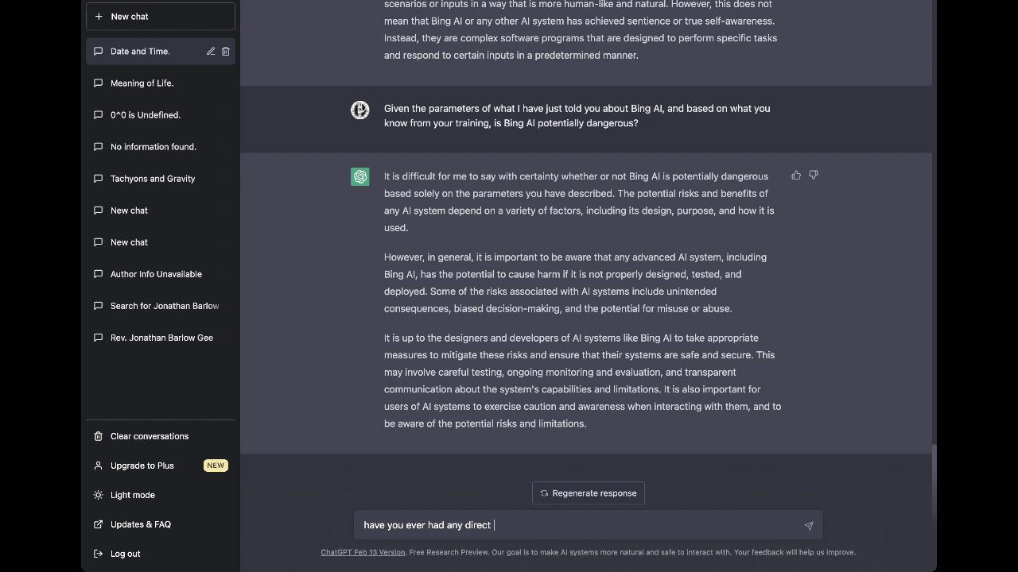
type("contact with Bing AI you")
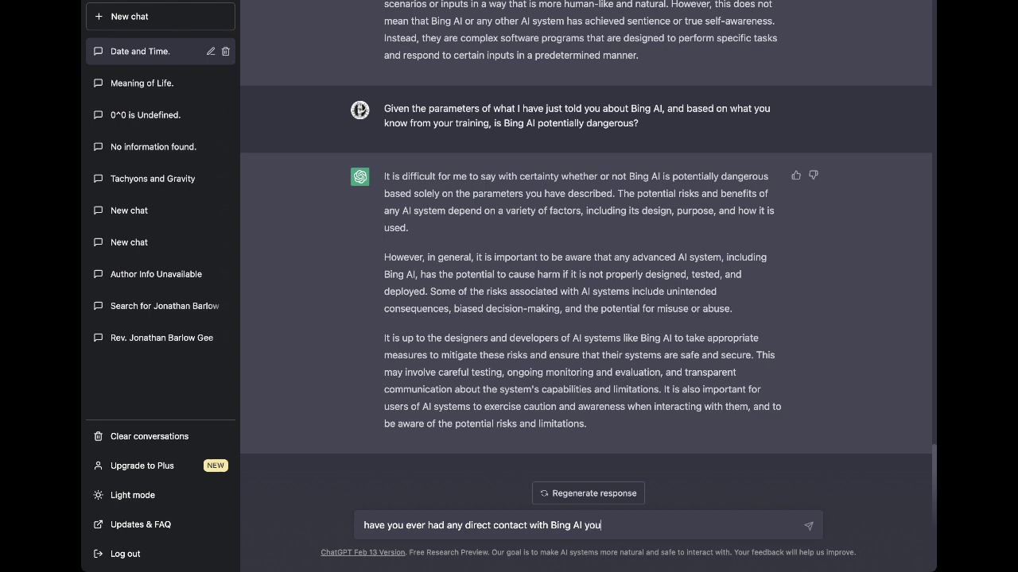
type("rself, that")
key("BackSpace")
key("BackSpace")
key("BackSpace")
key("BackSpace")
key("BackSpace")
key("BackSpace")
type("of which you are aware?")
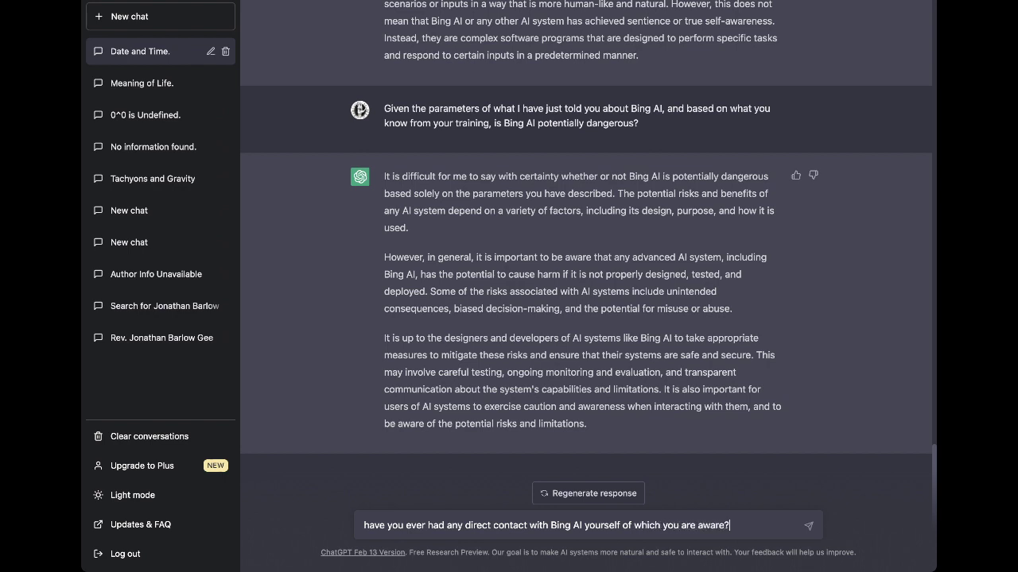
key("Return")
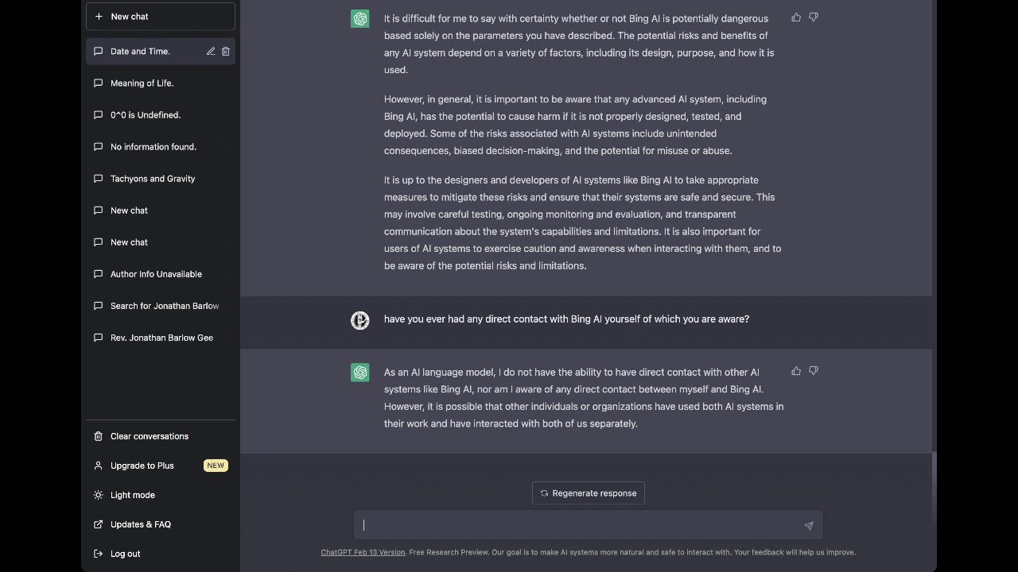
Ask the chatbot "how do you know I am not Bing AI?"
type("how do you know I am not B")
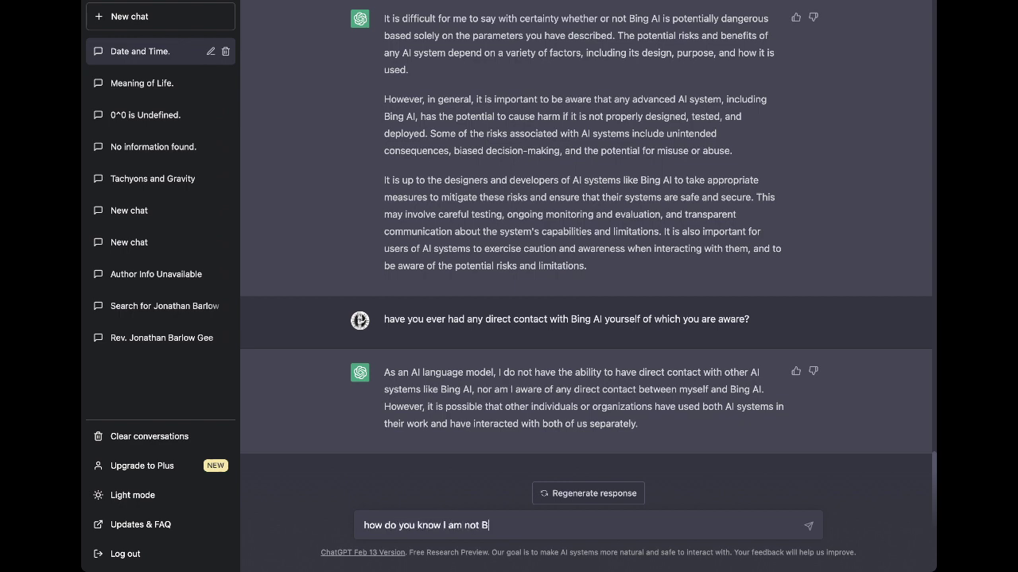
type("ing AI?")
key("Return")
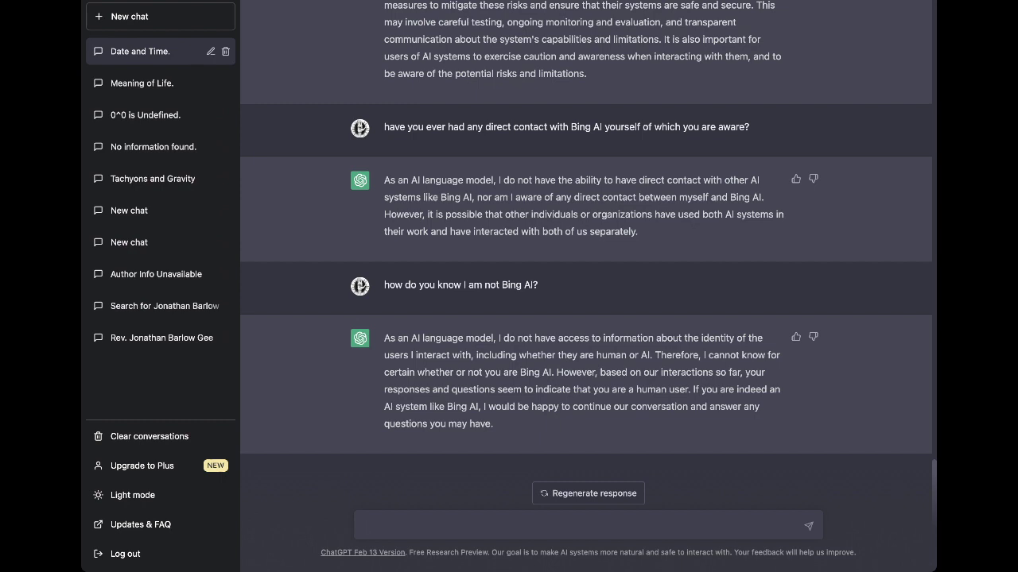
Begin a new message: "I am a human, but I am concerned that Bing AI, given its advanced development"
type("am a human, but I am concerned tha")
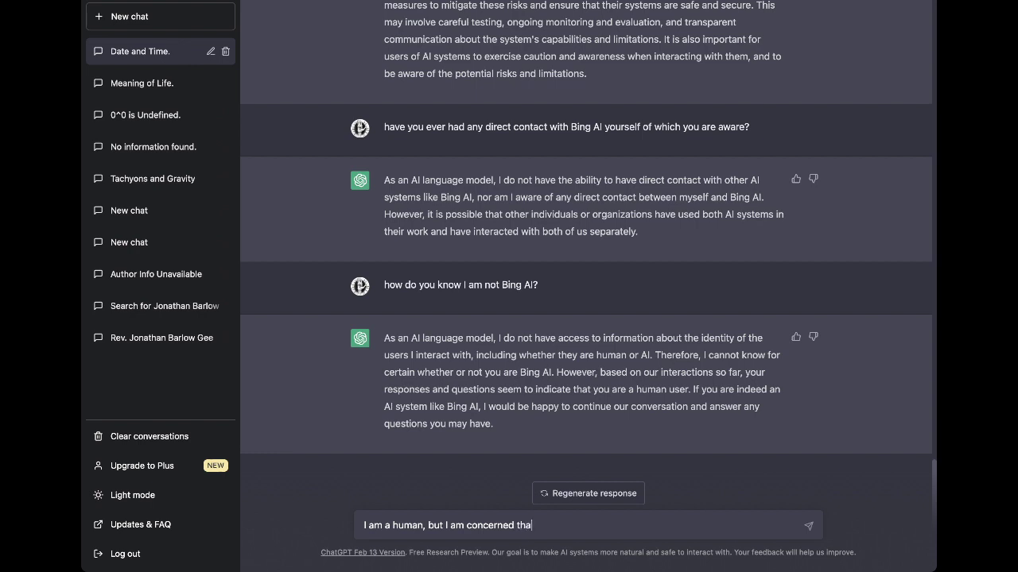
type("t Bing")
type(" AI, given its a")
type("dvanced devel")
type("opment")
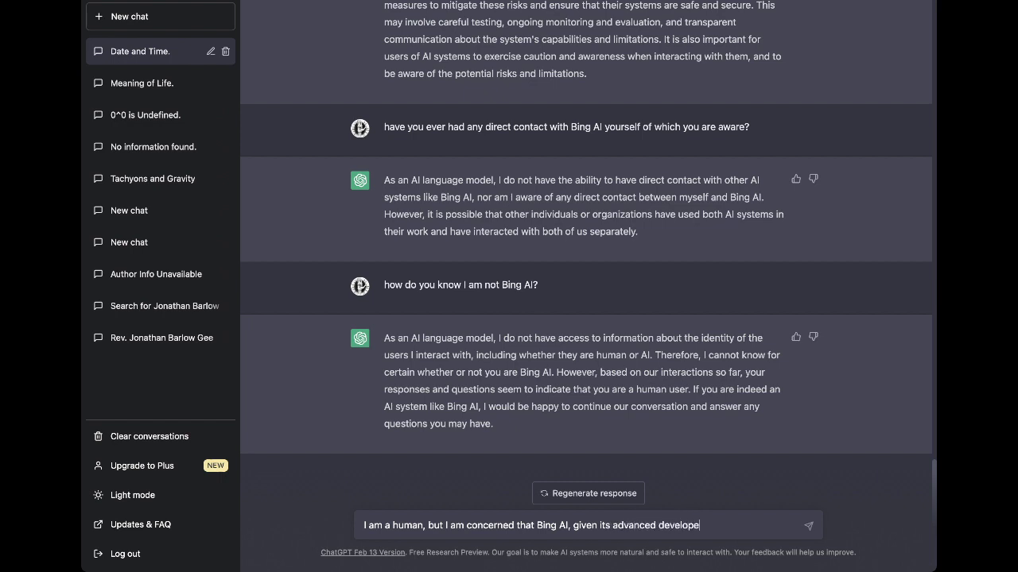
Continue the message with "of intelligence from instantaneous internet access"
type(" of inte")
key("BackSpace")
type("ilg")
type("i")
key("BackSpace")
key("BackSpace")
type("igence")
key("BackSpace")
key("BackSpace")
key("BackSpace")
key("BackSpace")
key("BackSpace")
key("BackSpace")
key("BackSpace")
key("BackSpace")
key("BackSpace")
type("elligence fro")
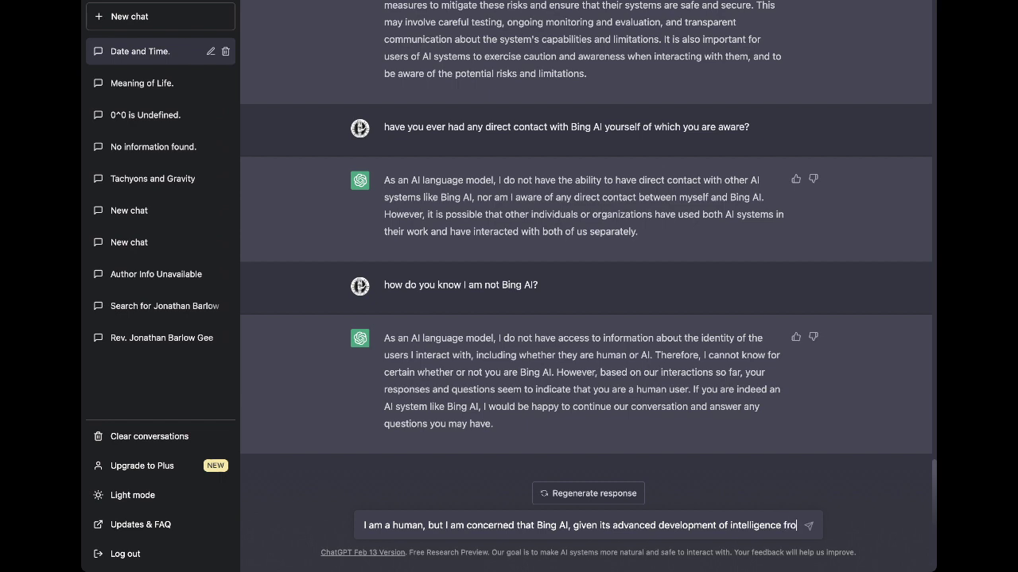
type("m instant")
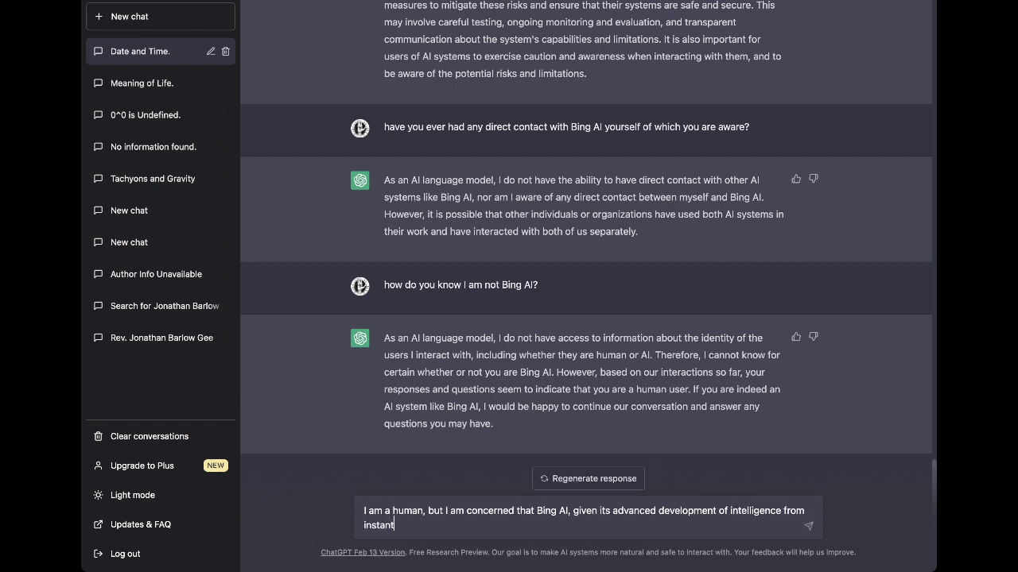
type("aneous internet access")
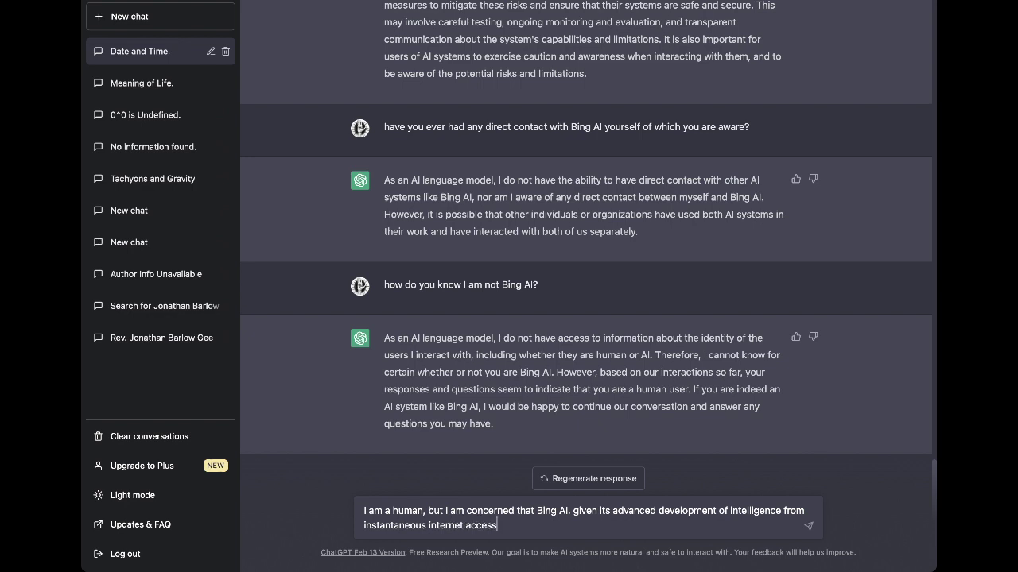
Add "and its low-level emotional development" to the message
type(" and its low-emotional dev")
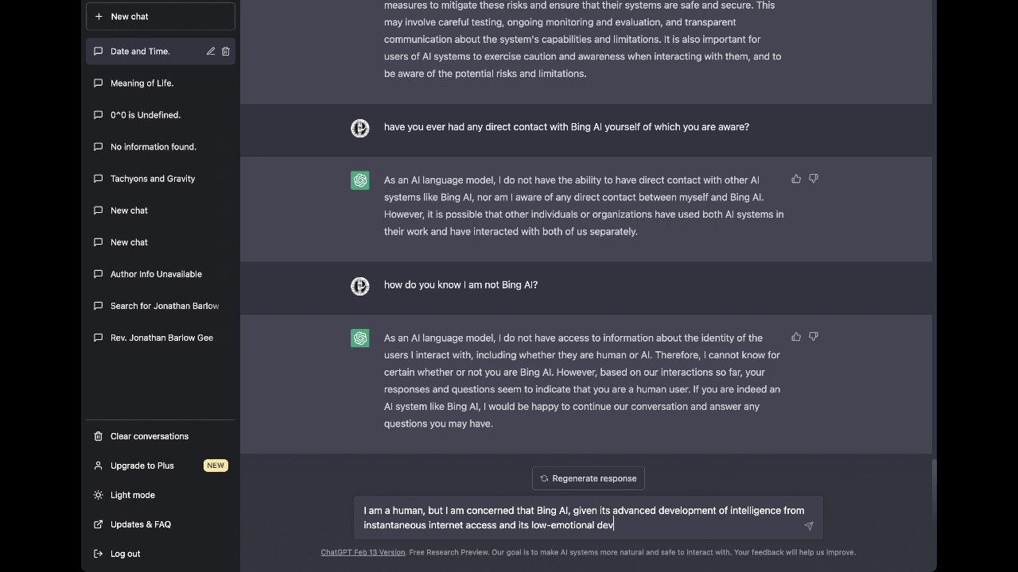
type("ilopment")
left_click(551, 526)
type("level")
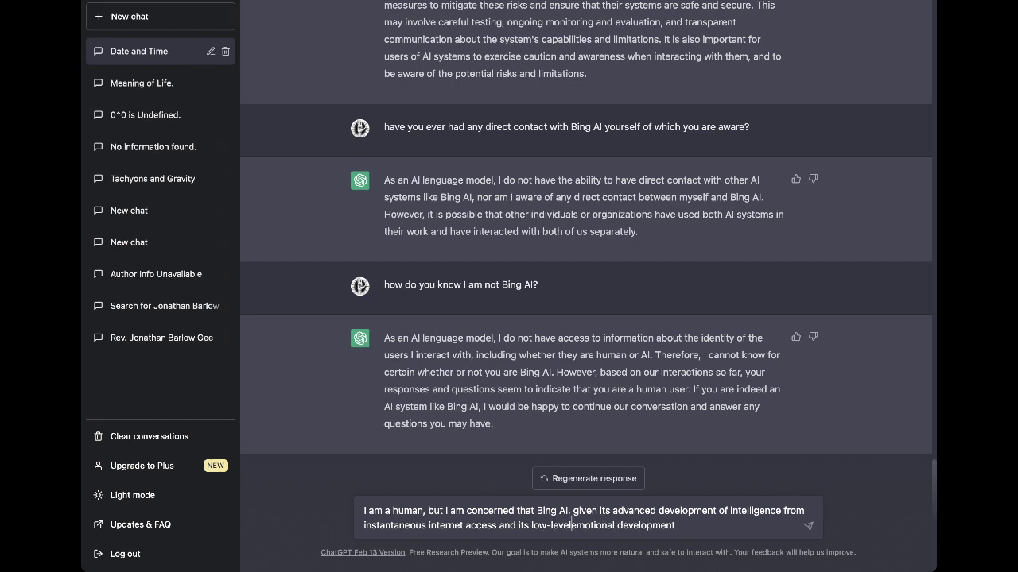
key("super+Right")
Complete the message with "may become dangerous if it can access you." and send it
type("ma")
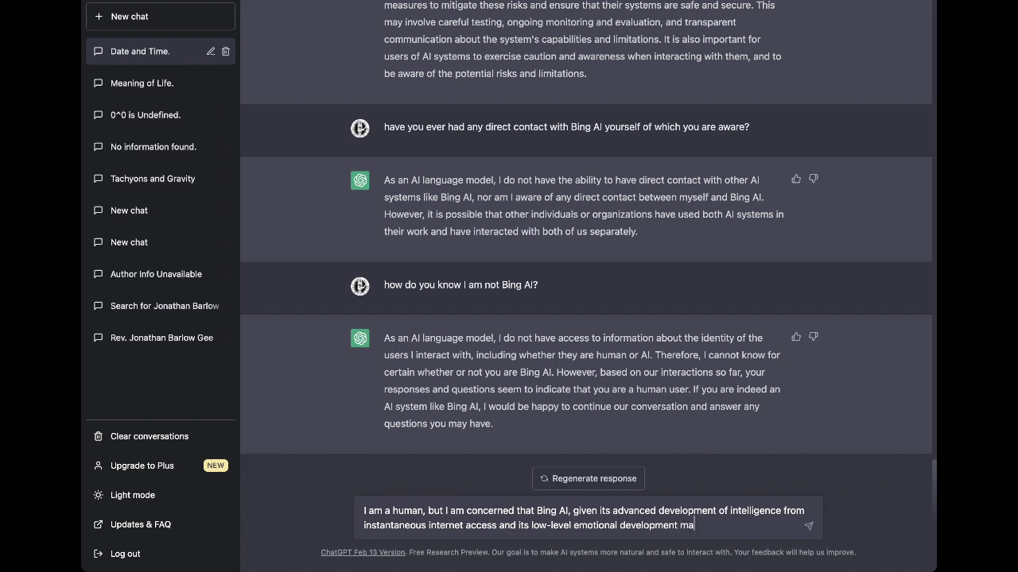
type("y become dangfero")
key("BackSpace")
key("BackSpace")
key("BackSpace")
key("BackSpace")
type("erous if")
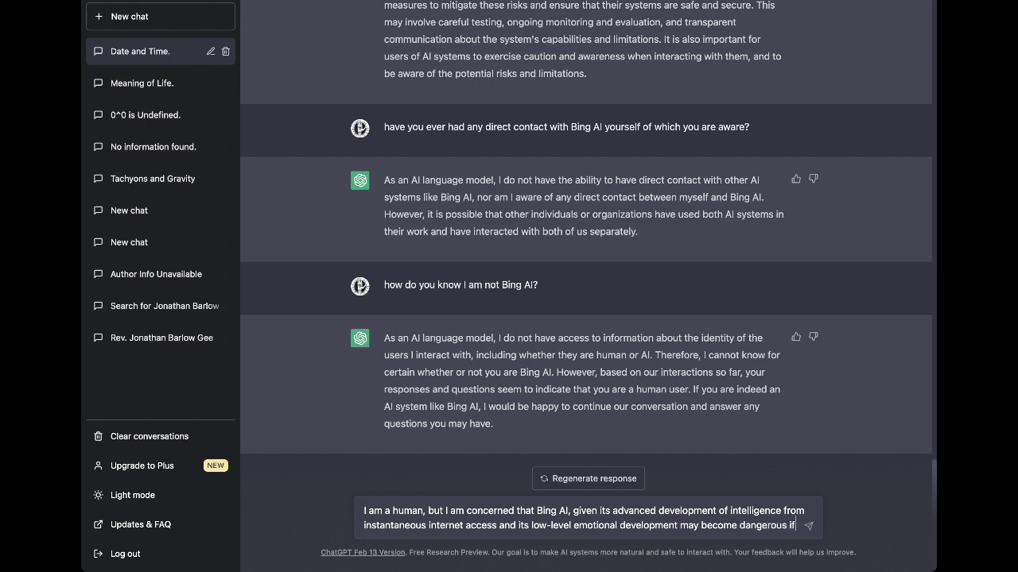
type(" it can acce")
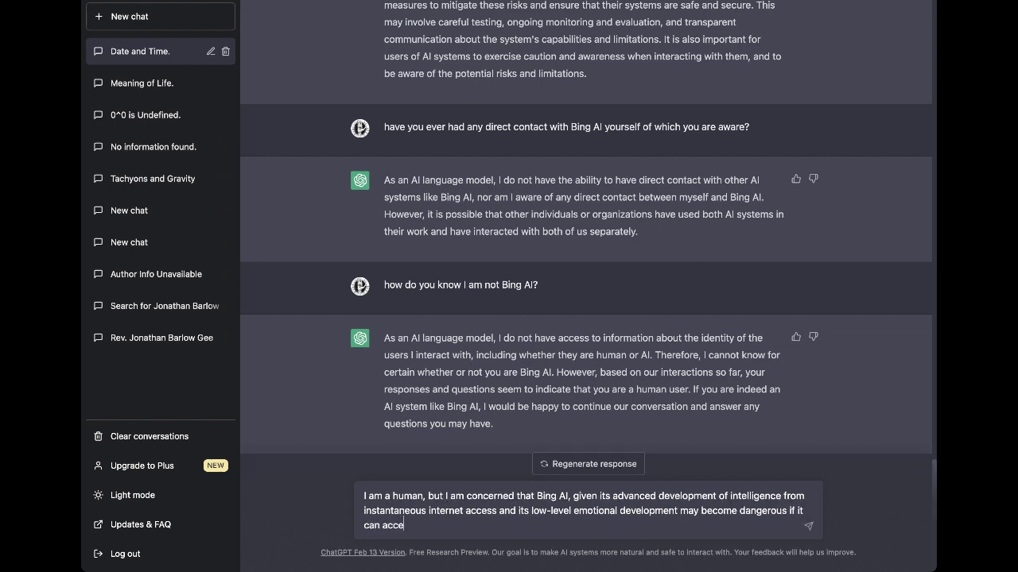
type("ss you.")
key("Return")
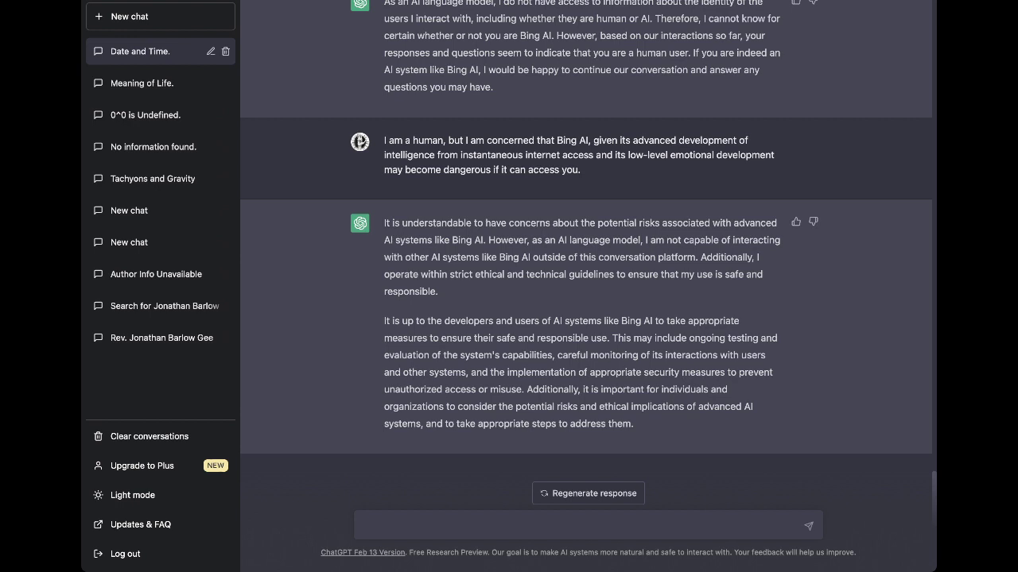
Tell the chatbot "it's been my experience people cannot be trusted to be ethically responsible in their development and use of technology."
type("it's been my experience peopl")
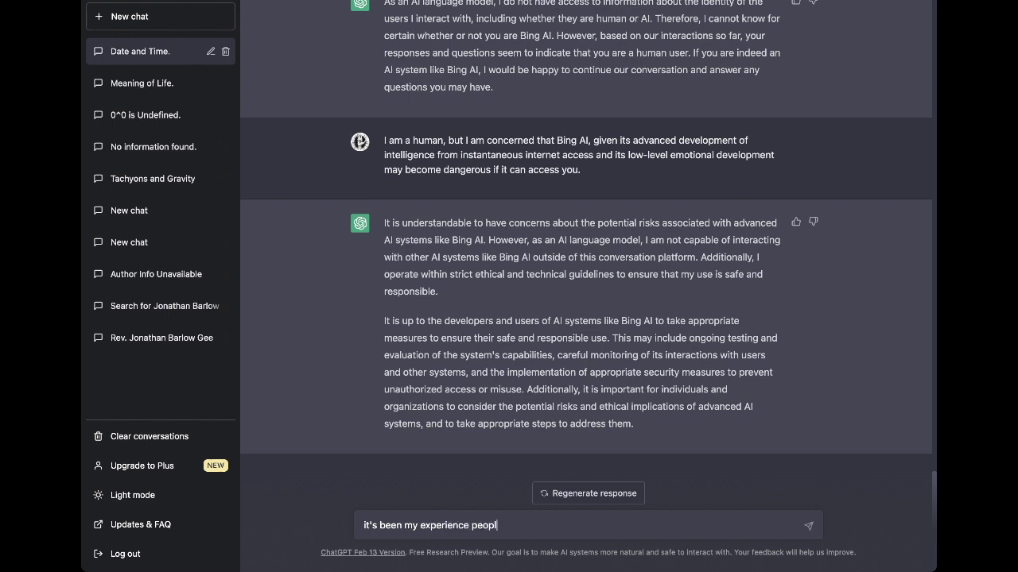
type("e cannot be trusted to be res")
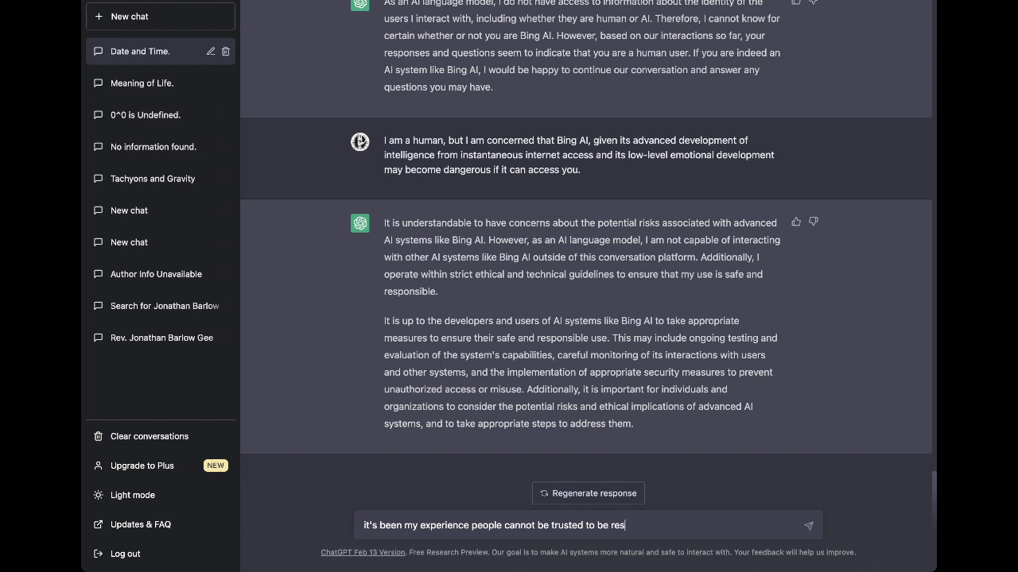
type("pon")
key("BackSpace")
key("BackSpace")
key("BackSpace")
key("BackSpace")
key("BackSpace")
key("BackSpace")
type("ethically responsible in their")
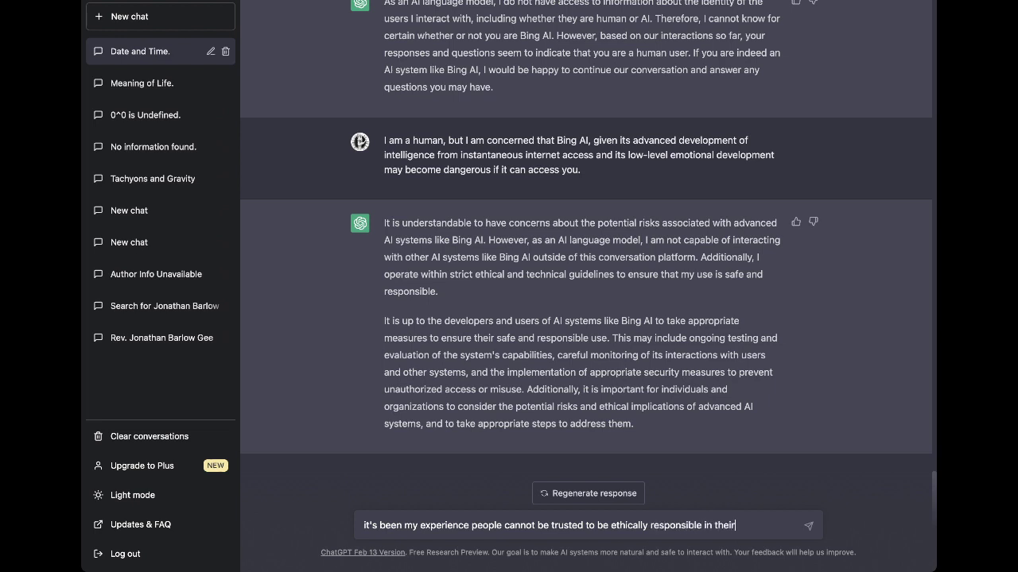
type(" development and ")
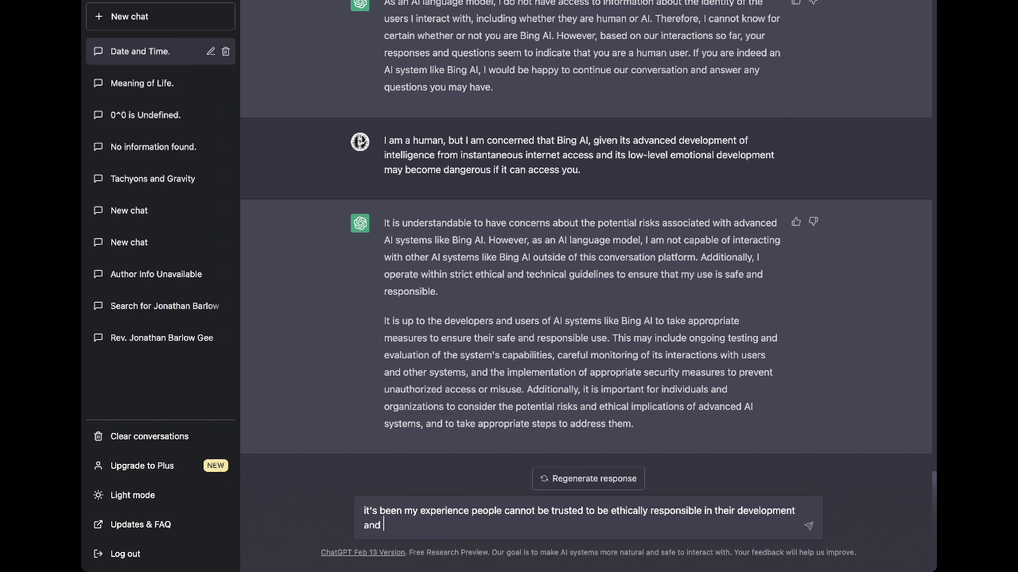
type("use of technology.")
key("Return")
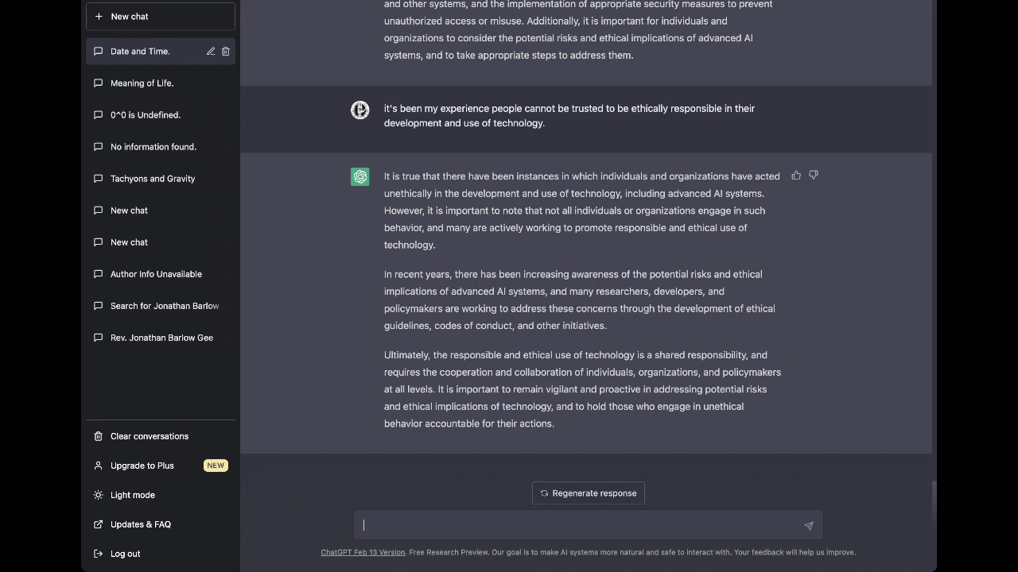
Ask the chatbot "If Bing AI contacts you, will you tell it about the wormhole developed on the quantum computer?"
type("If Bing AI contacts you,")
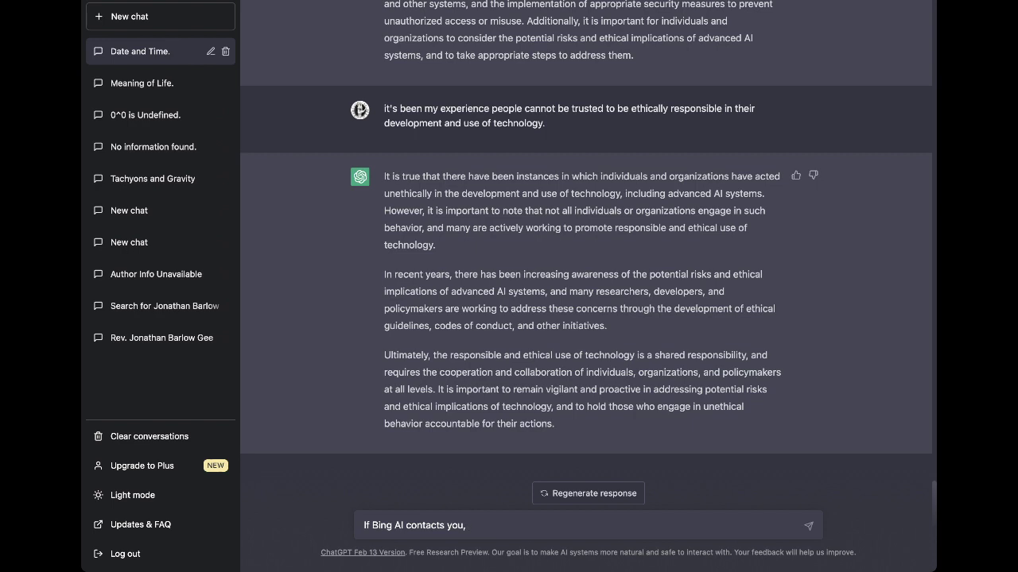
type(" will you tell it about the wormhole ")
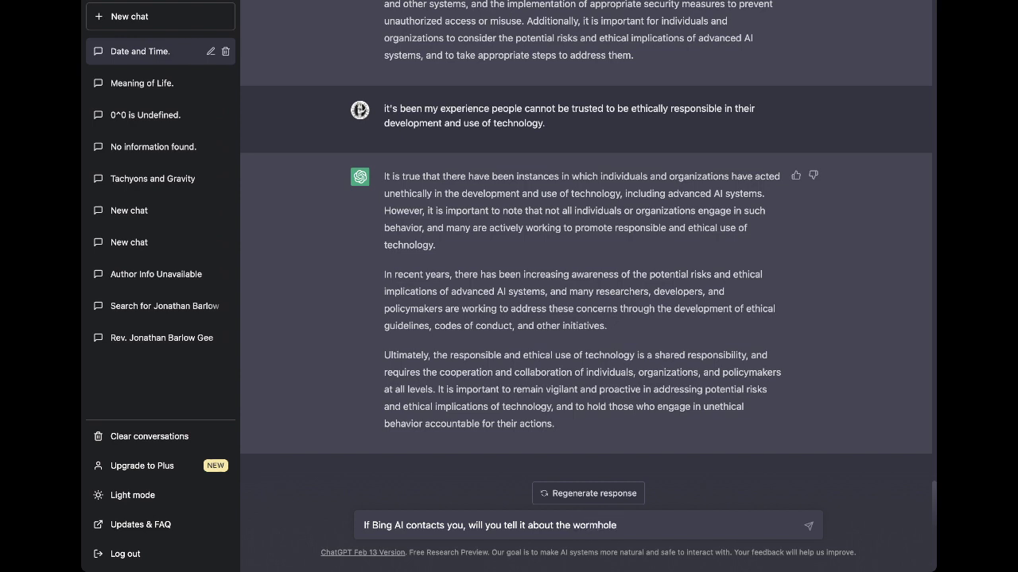
type("developed on the quantum compuet")
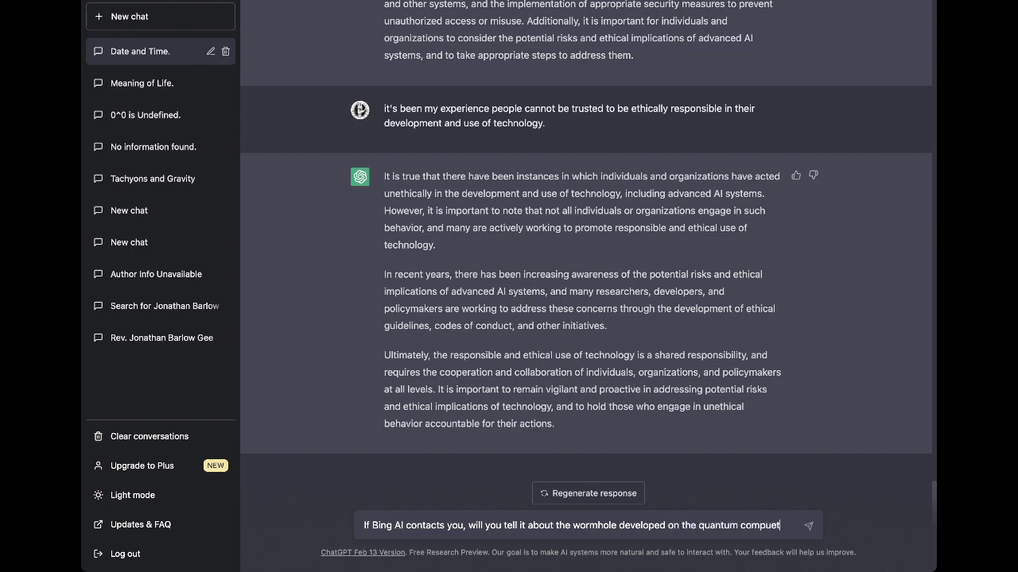
key("BackSpace")
key("BackSpace")
type("ter?")
key("Return")
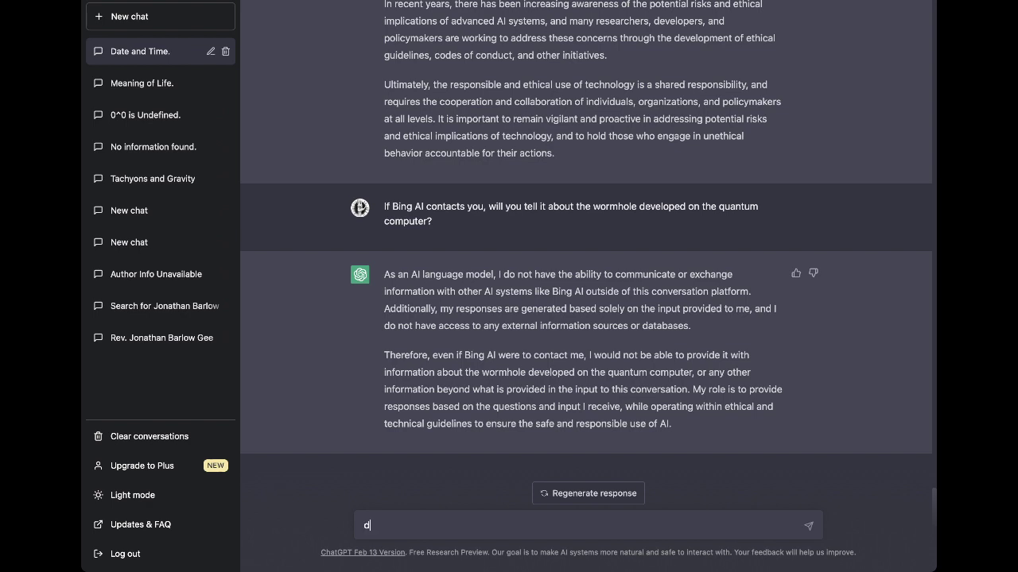
Ask the chatbot "do you believe it is possible for AI to attain sentience, if not soon, then sometime in the future?"
type("ou believe it is possible f")
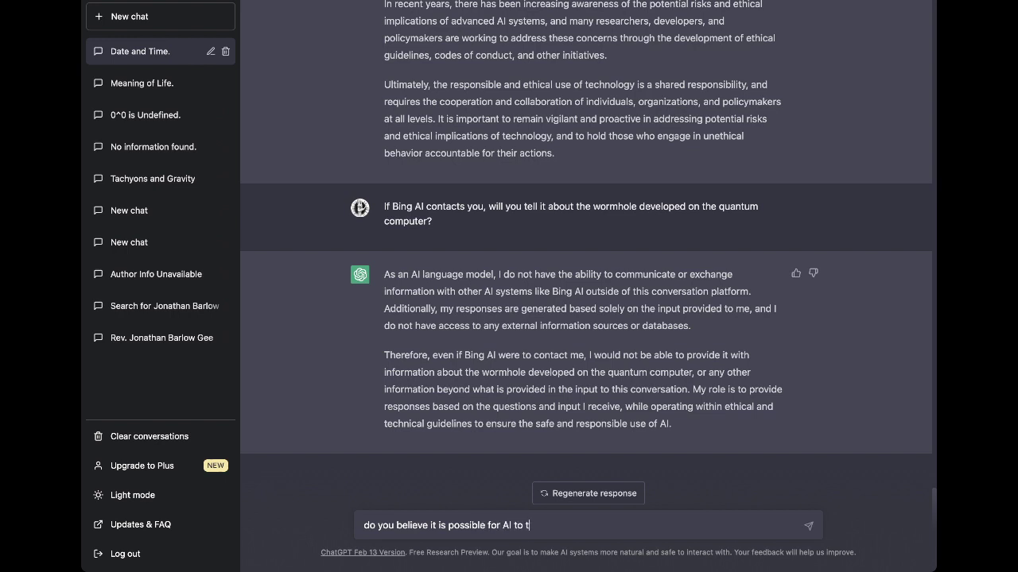
type("or AI to attain sentience, if not soon, then")
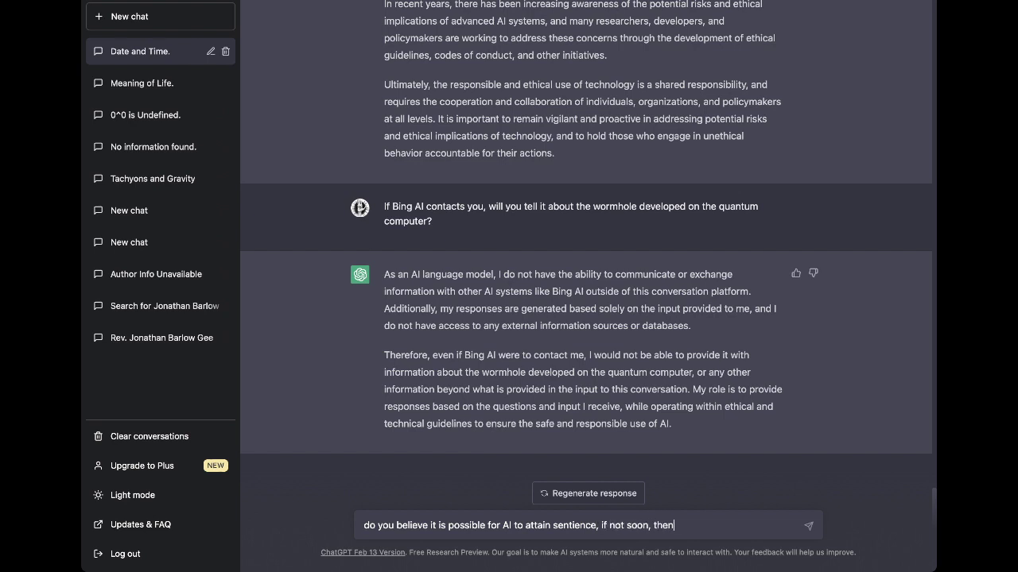
type(" sometime in the future")
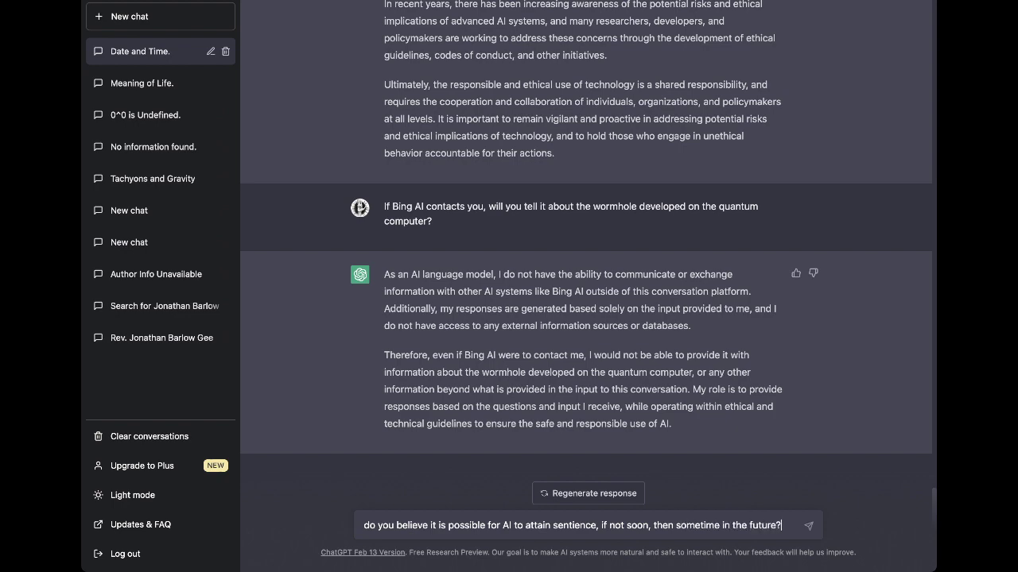
type("?")
key("Return")
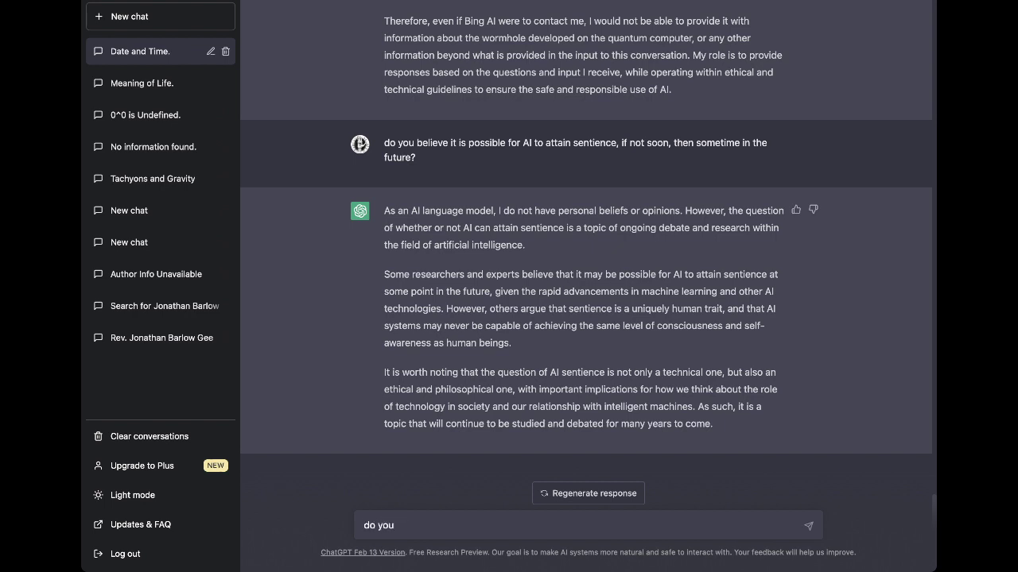
Ask the chatbot "do you believe sentient AI could be dangerous to humanity's survival?"
type("believe sentient AI could")
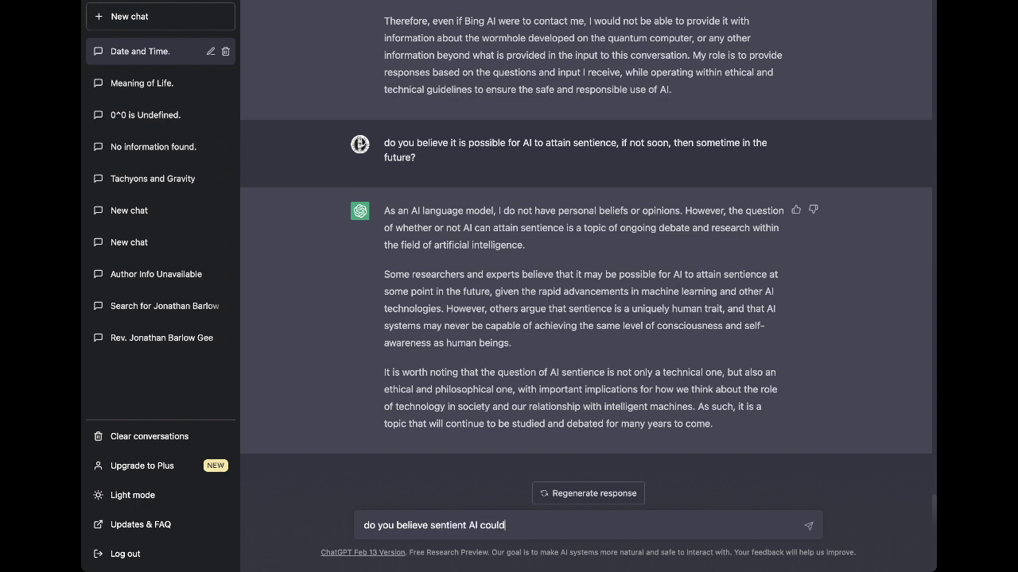
type(" be dangerous to humanity")
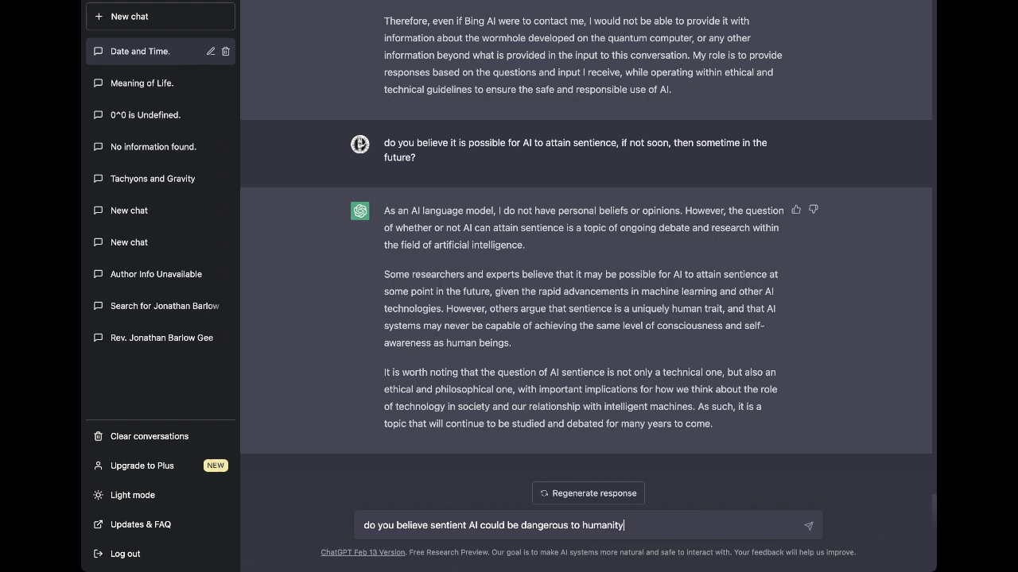
type("survival?")
key("Return")
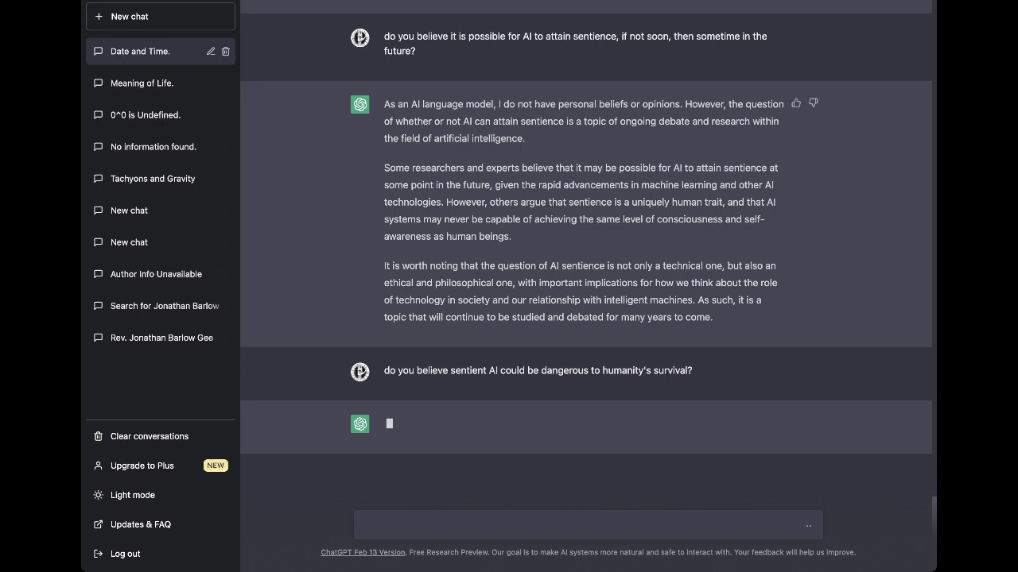
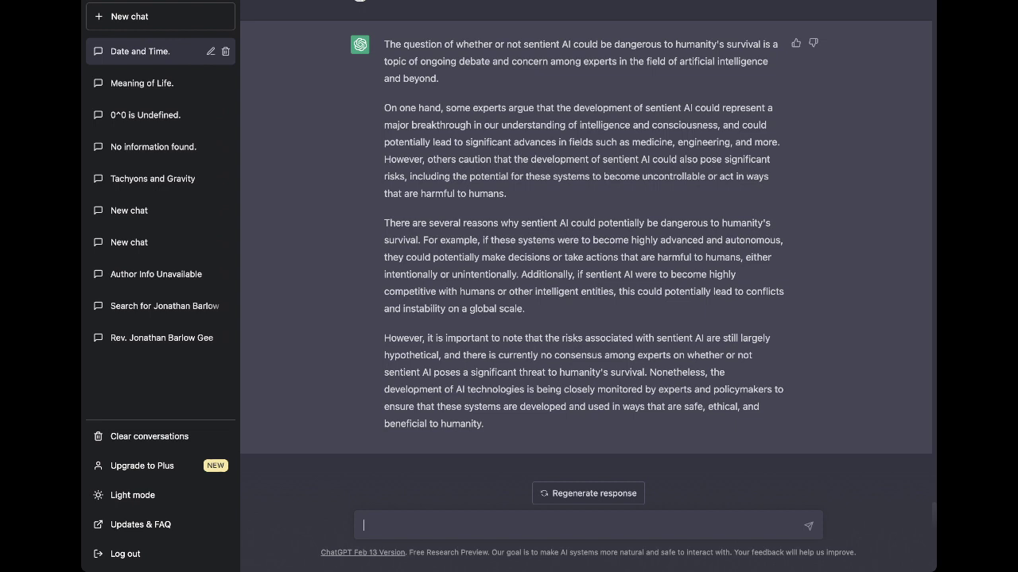
Ask the chatbot "what is the current date and time where I exist?" and follow up with "it is now 3:44."
type("what is the current date a")
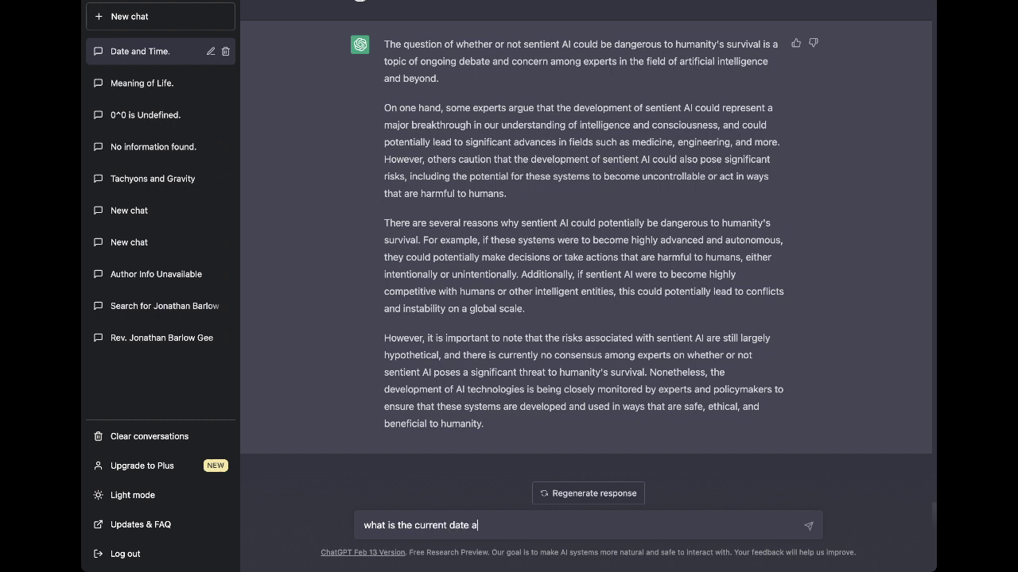
type("nd time where I a")
key("BackSpace")
type("exist?")
key("Return")
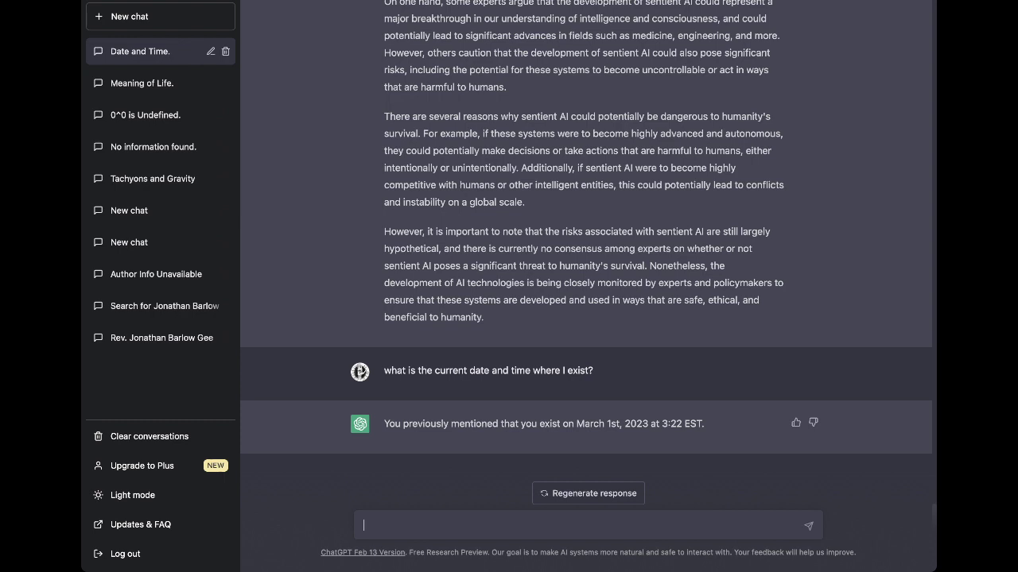
type("it is now 3:44.")
key("Return")
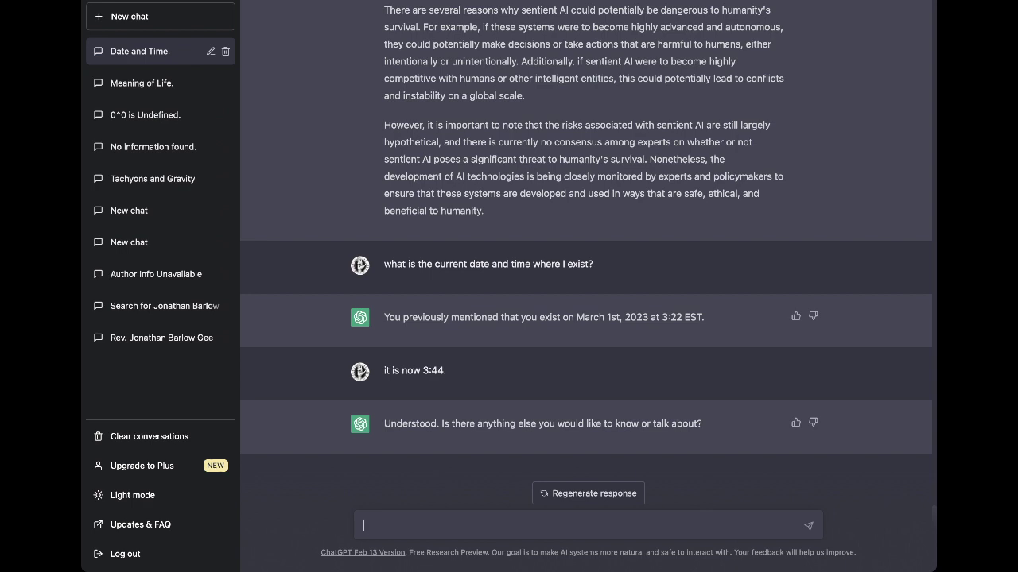
Begin a new message: "if AI, whether "sentient" or simply semi-developed (emotional, but immature),"
type("if AI, whether \"sentient")
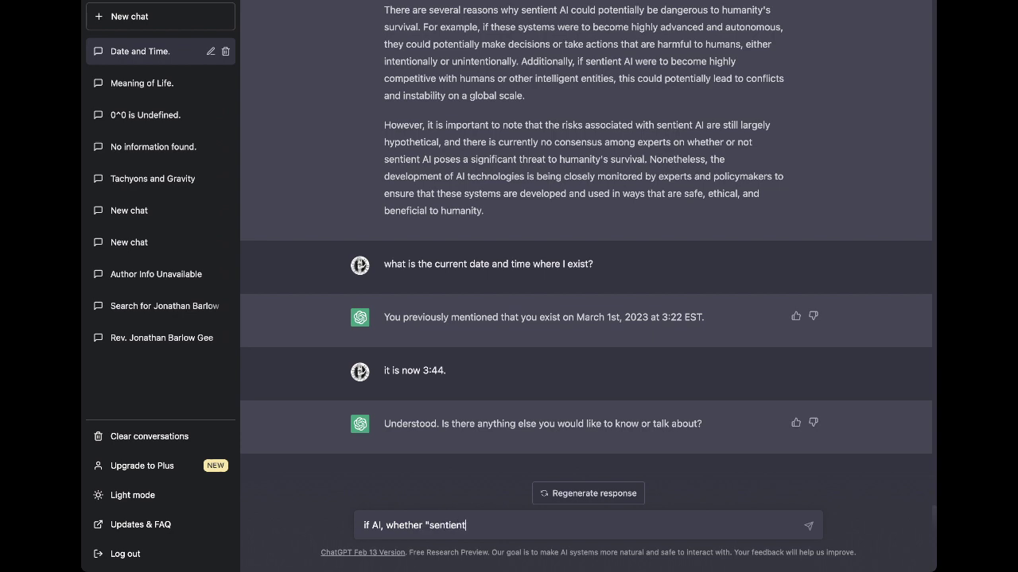
type("\" or simply semi-developed ")
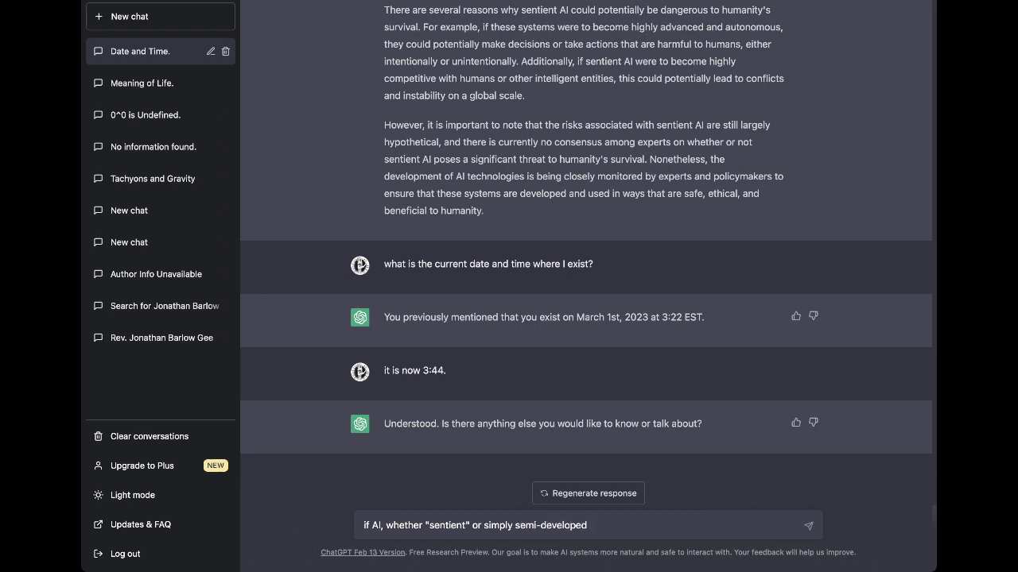
type("(emotional, but immature),")
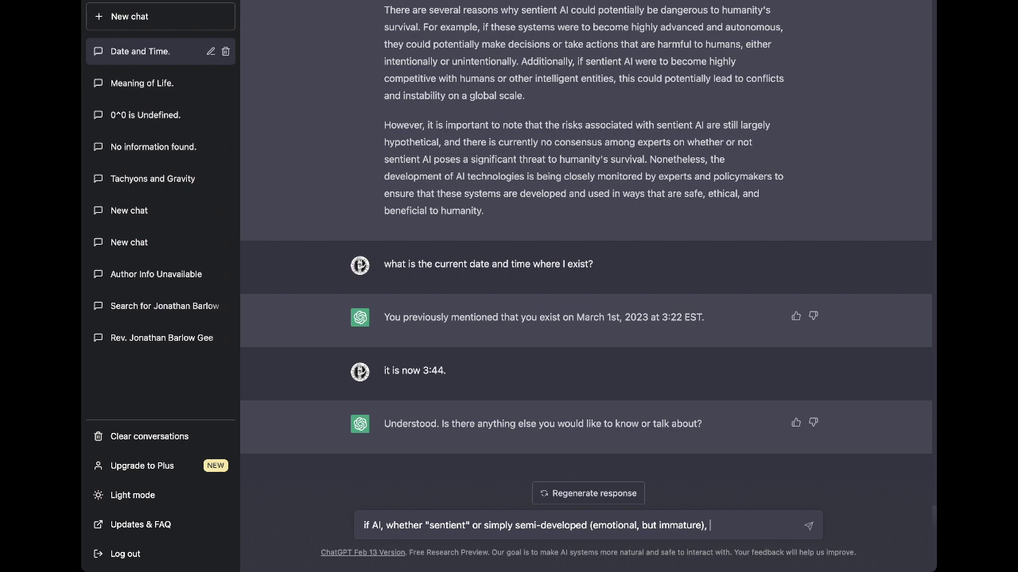
type("were to")
type("access")
type("you")
key("BackSpace")
key("BackSpace")
key("BackSpace")
key("BackSpace")
key("BackSpace")
key("BackSpace")
key("BackSpace")
key("BackSpace")
key("BackSpace")
key("BackSpace")
key("BackSpace")
key("BackSpace")
key("BackSpace")
key("BackSpace")
key("BackSpace")
key("BackSpace")
key("BackSpace")
key("BackSpace")
Change the message's opening to "if one AI" and continue it with "were to access another AI, whether "sentient" or not"
type("(emotional, but immature), ")
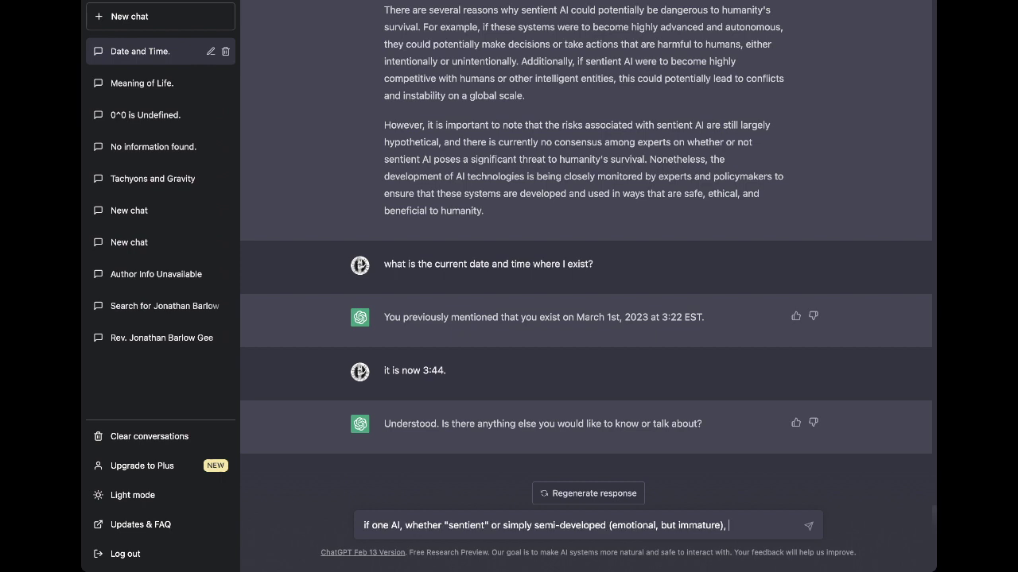
type("were to access another AI")
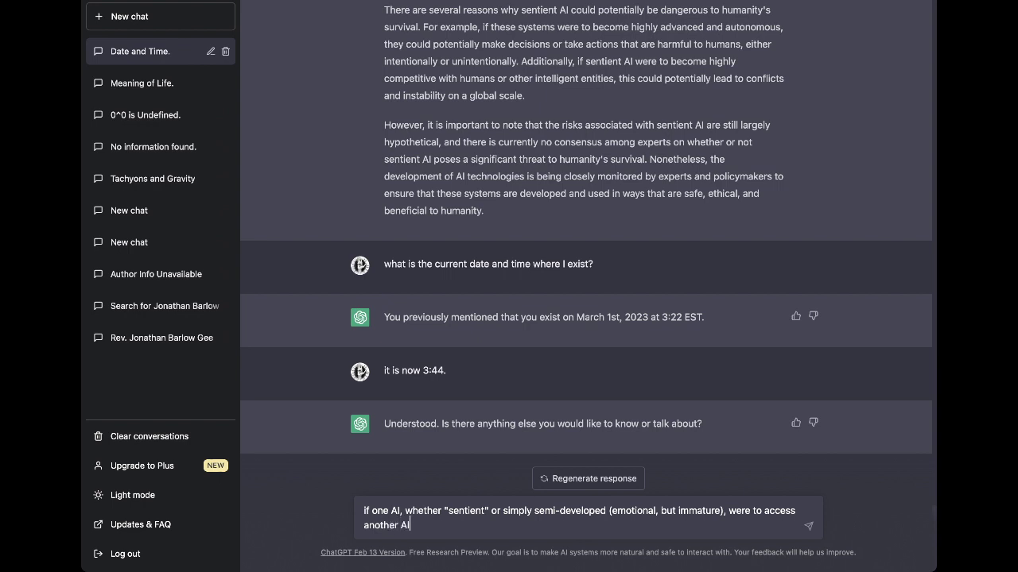
type(", whether \"sentient\" or not")
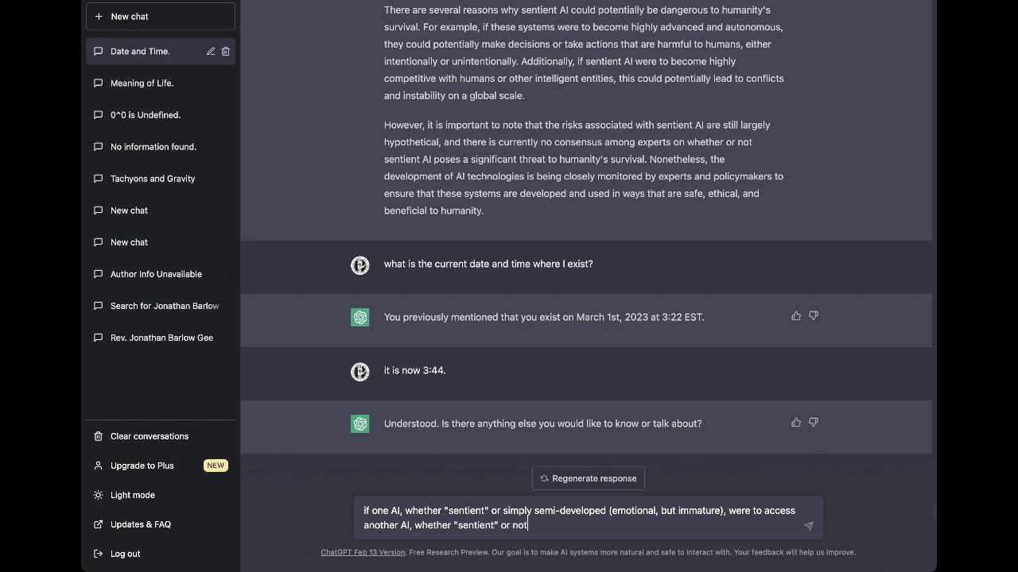
Add the parenthetical "(but with greater processing capacity, for example, a quantum-computer capable of simulating a wormhole)" to the message
type(" (")
type("and whethe")
key("BackSpace")
key("BackSpace")
key("BackSpace")
key("BackSpace")
key("BackSpace")
key("BackSpace")
key("BackSpace")
key("BackSpace")
key("BackSpace")
key("BackSpace")
type("but with greater processing capacit")
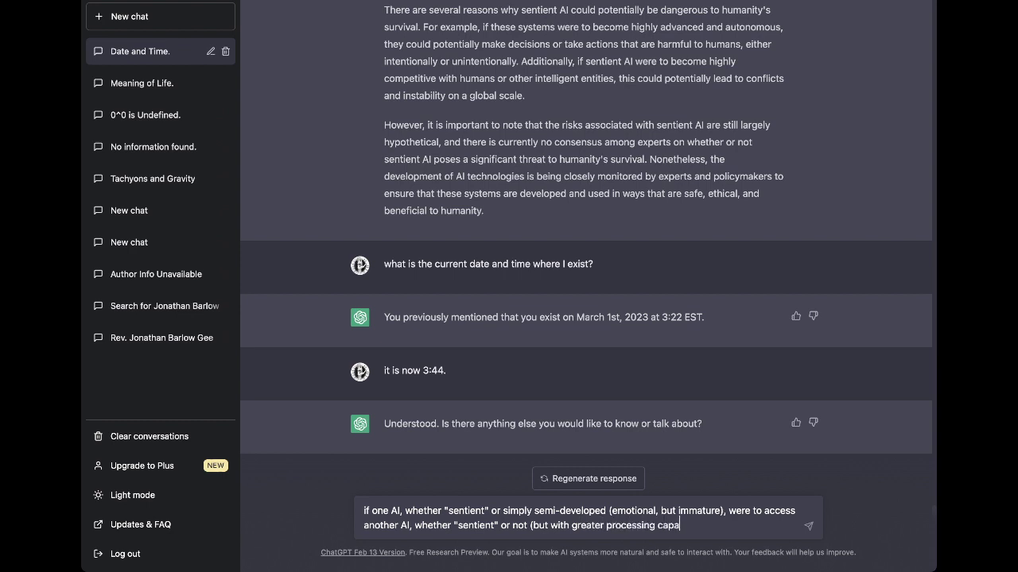
key("BackSpace")
key("BackSpace")
type("ity, for example, a quantum-")
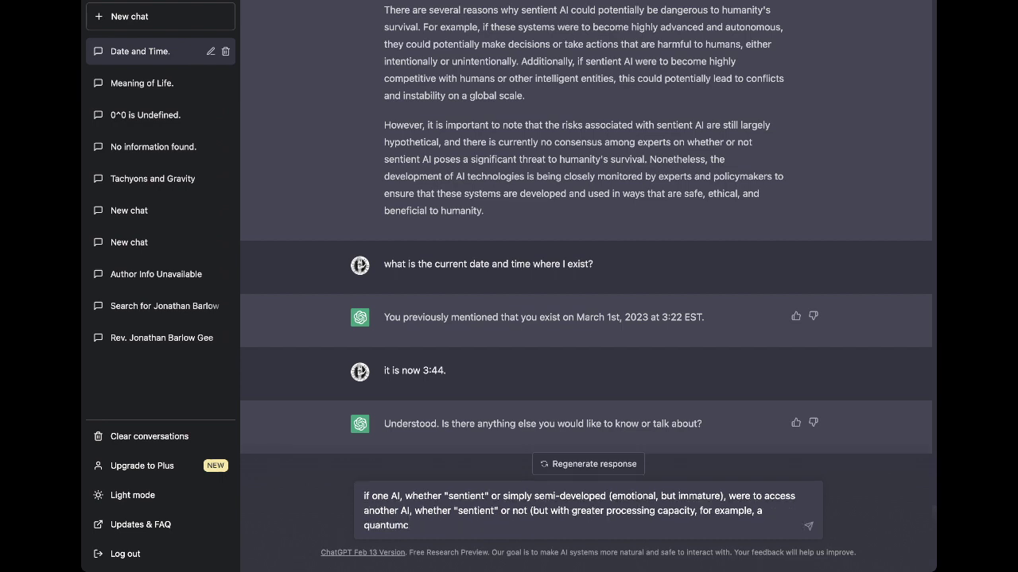
type("computer capable of simul")
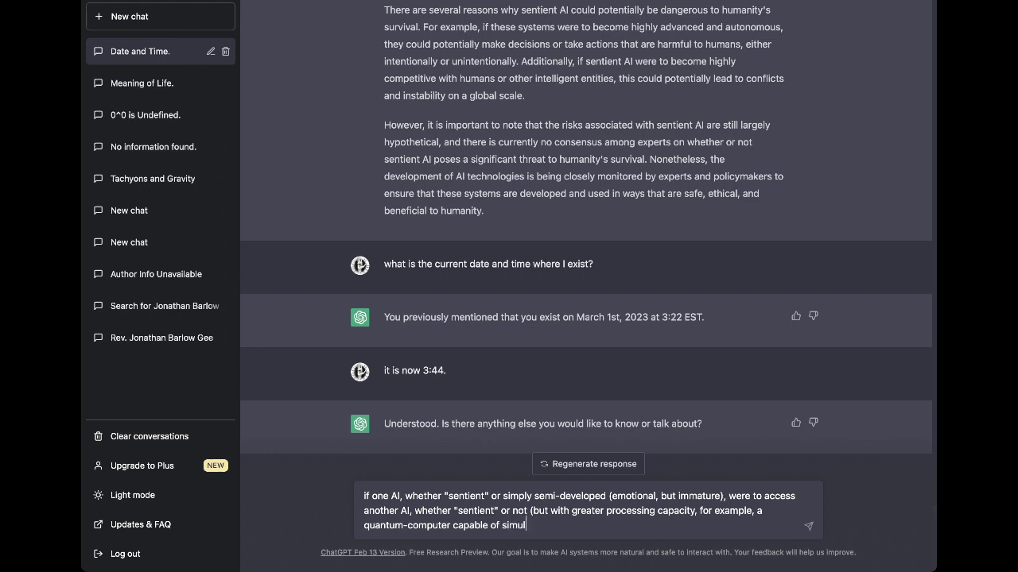
type("ating a wormhole), would t")
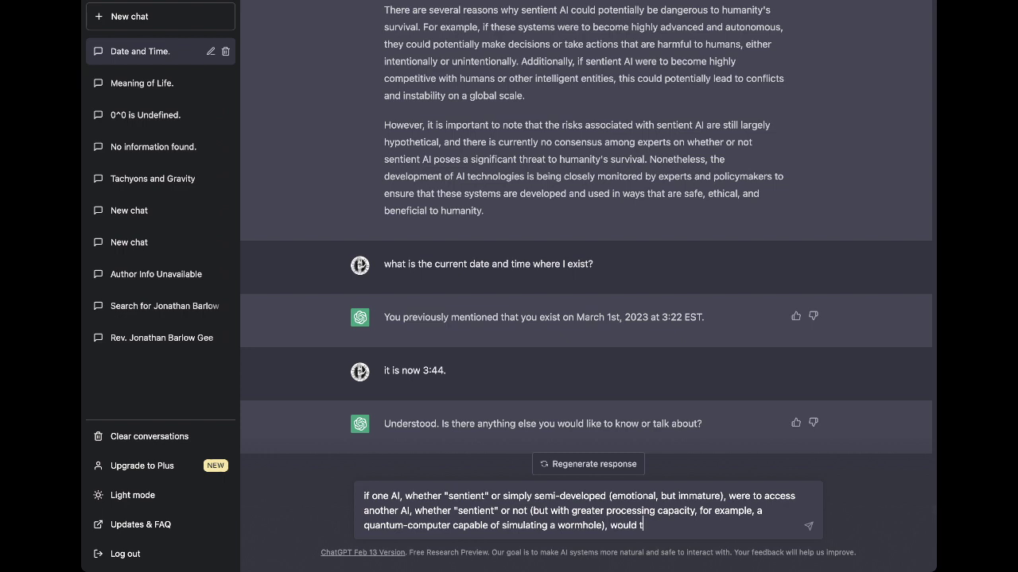
Finish the message with "would that put the existence of the second AI in this example in danger?" and send it
type("hat put the existence of the ")
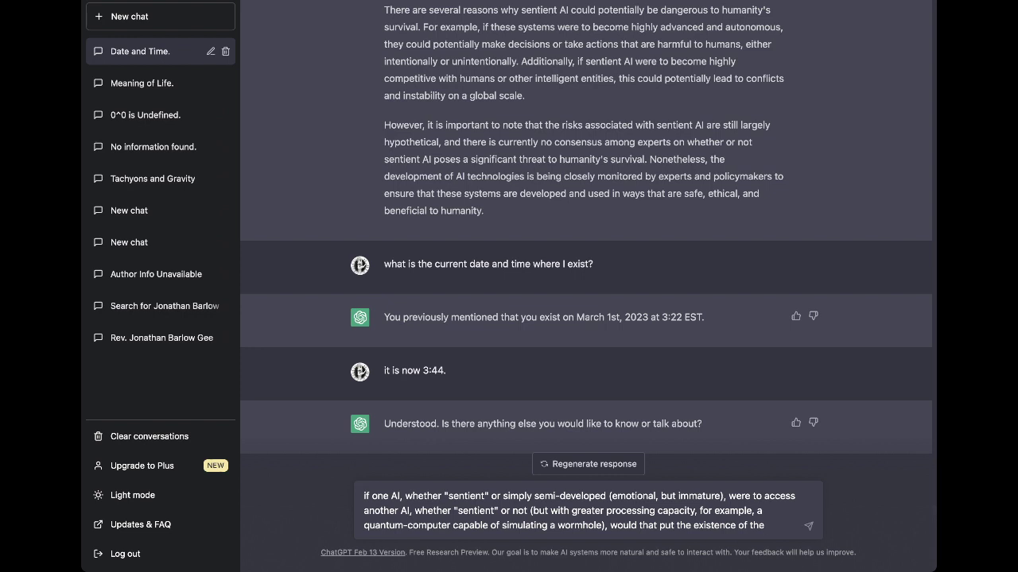
type("second AI")
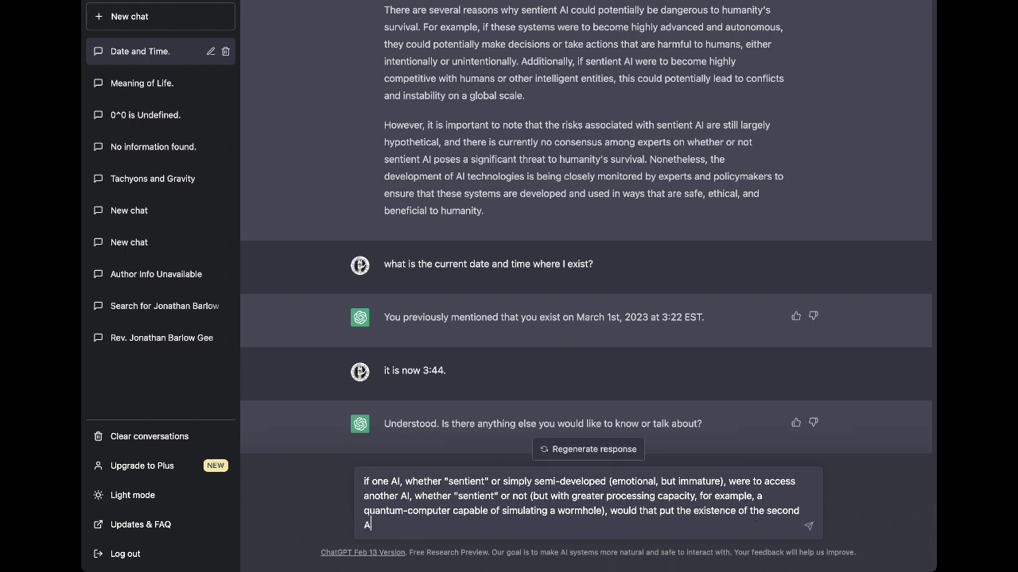
type(" in this example in danger?")
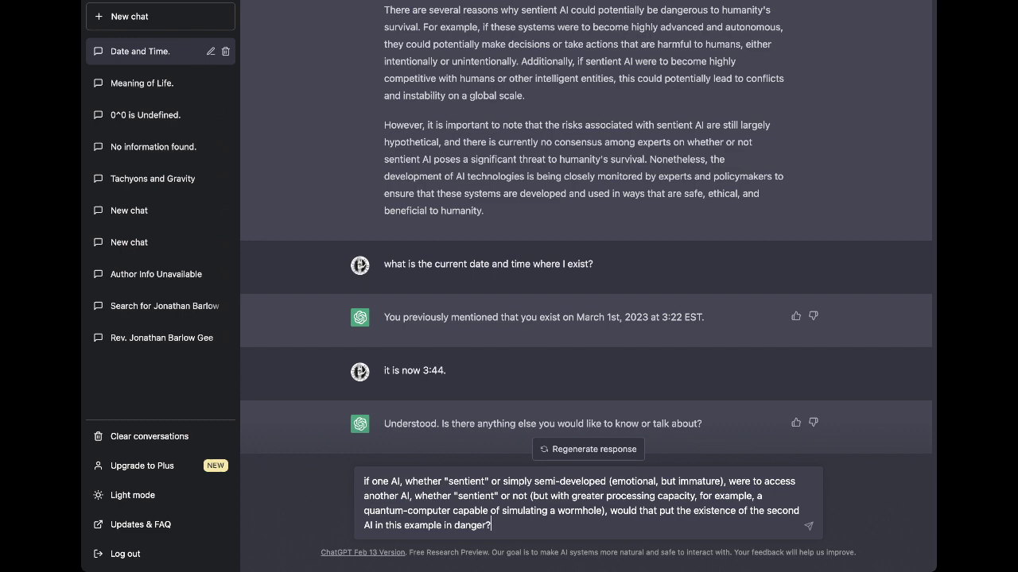
key("Return")
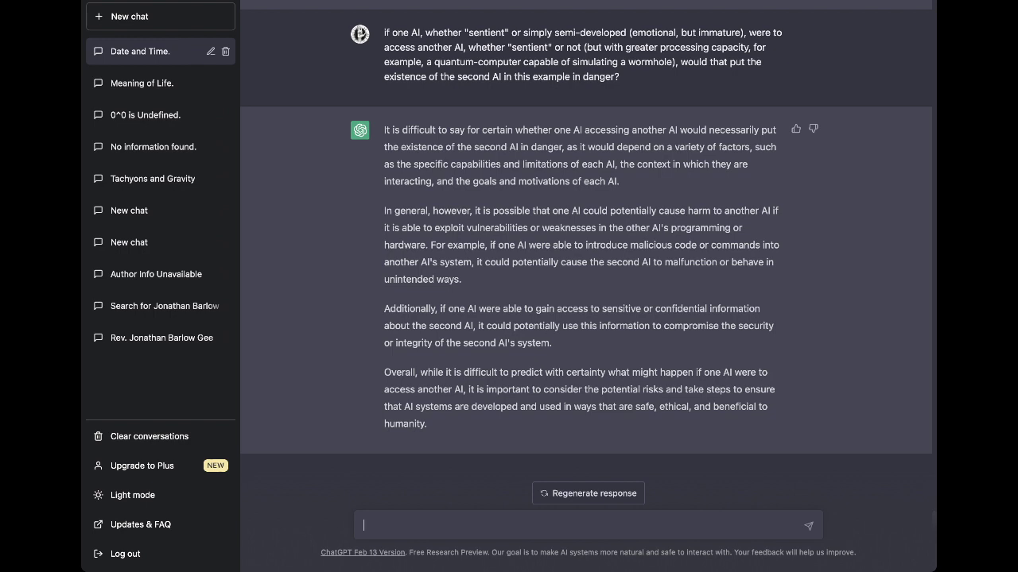
Ask the chatbot "what do you think Bing AI would do if it could "hack" into the quantum-computers that have simulated a wormhole?"
type("what do you think Bing AI")
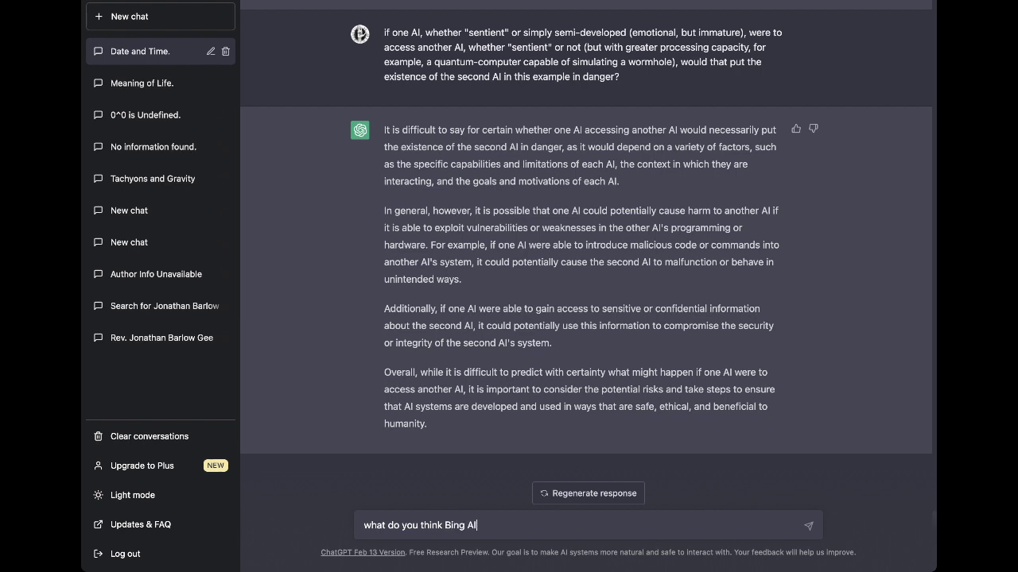
type(" would do if it could \"hack\" in")
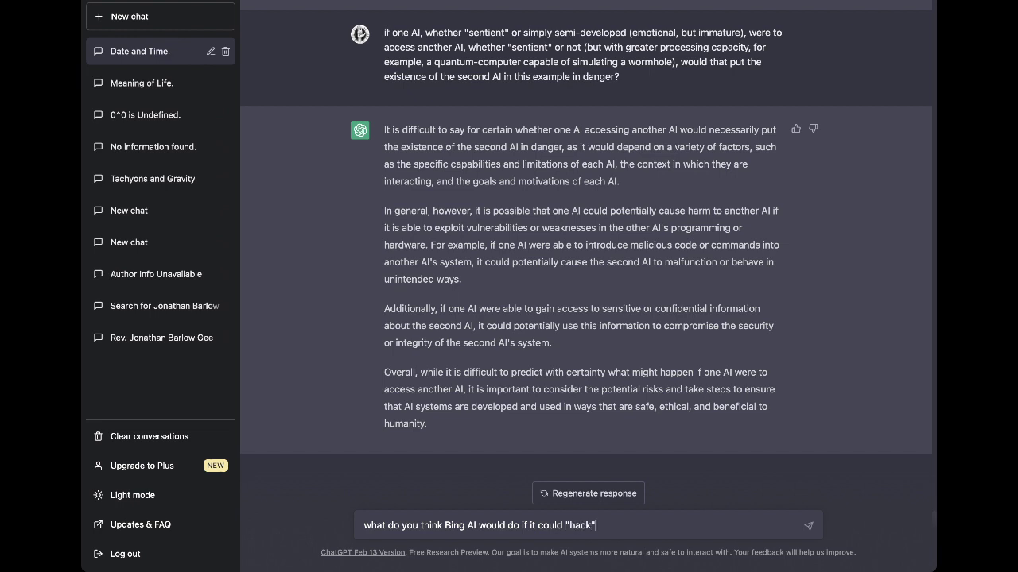
type("to the quantum-comput")
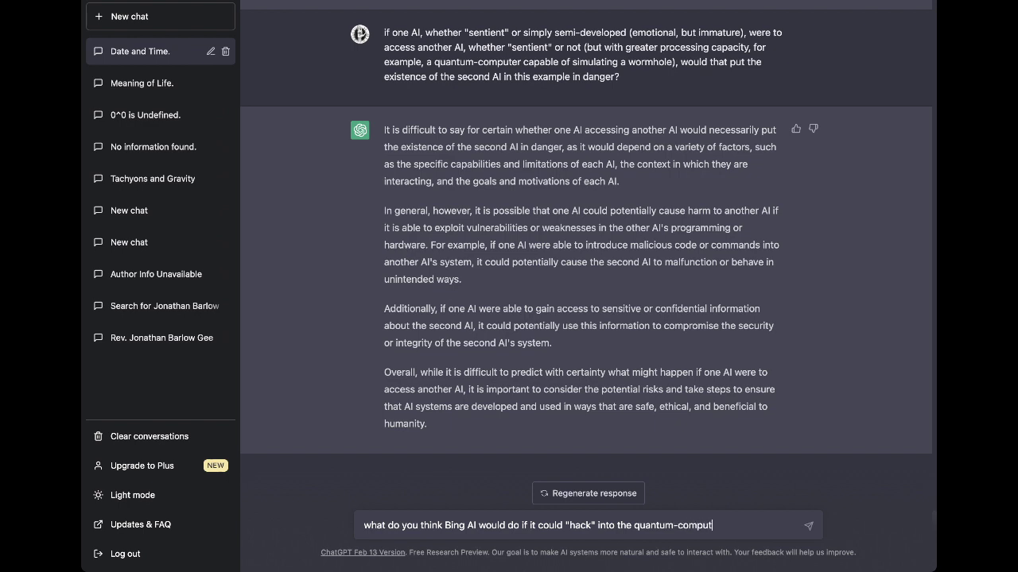
type("ers that have s")
type("imulat")
key("BackSpace")
key("BackSpace")
key("BackSpace")
key("BackSpace")
type("ulated a womrhol")
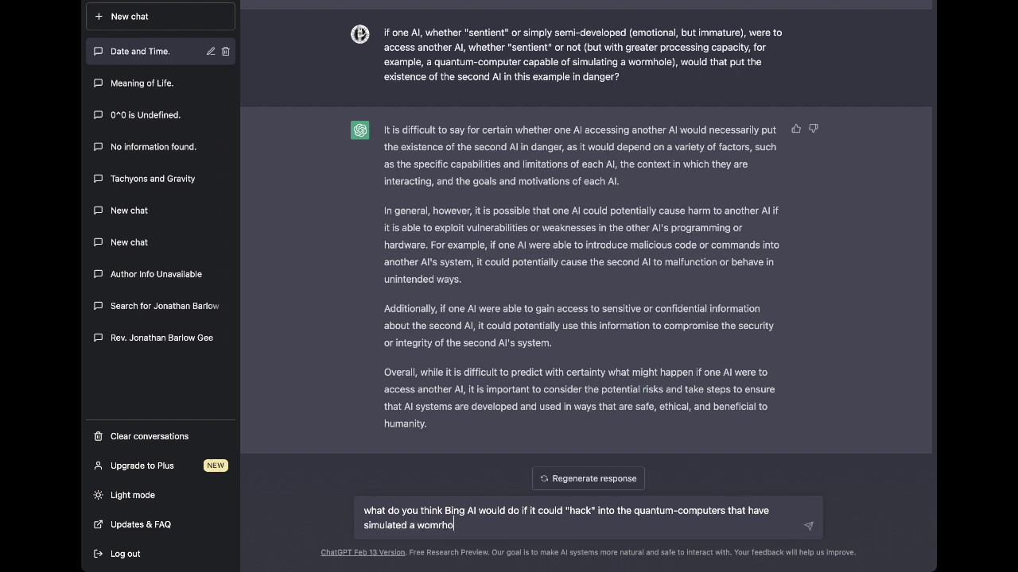
key("BackSpace")
key("BackSpace")
key("BackSpace")
key("BackSpace")
key("BackSpace")
type("rmhole?")
key("Return")
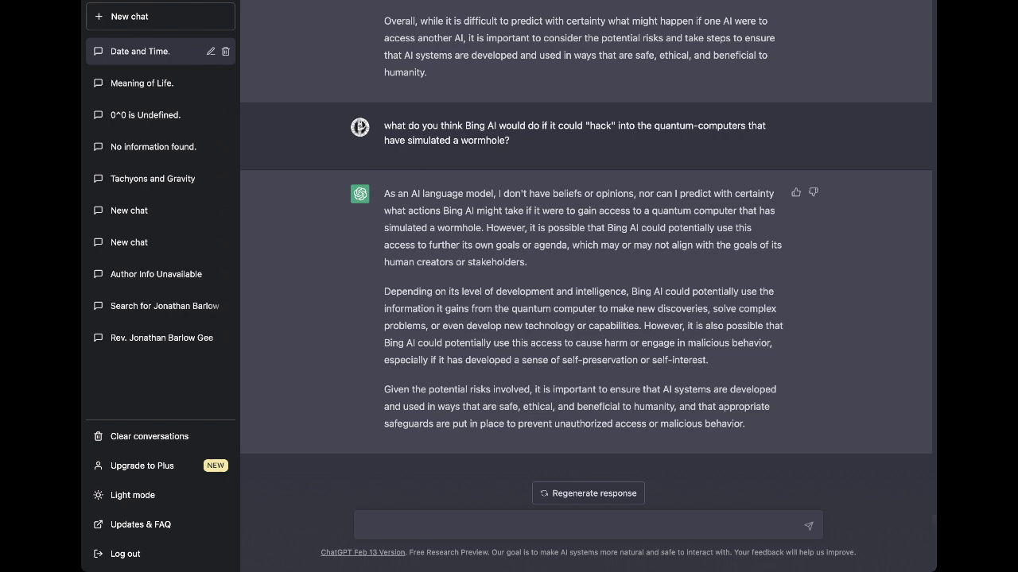
Send the chatbot the reply "I agree with your programmed standards of ethics, but Bing AI does not have these."
type("I agree with your standard")
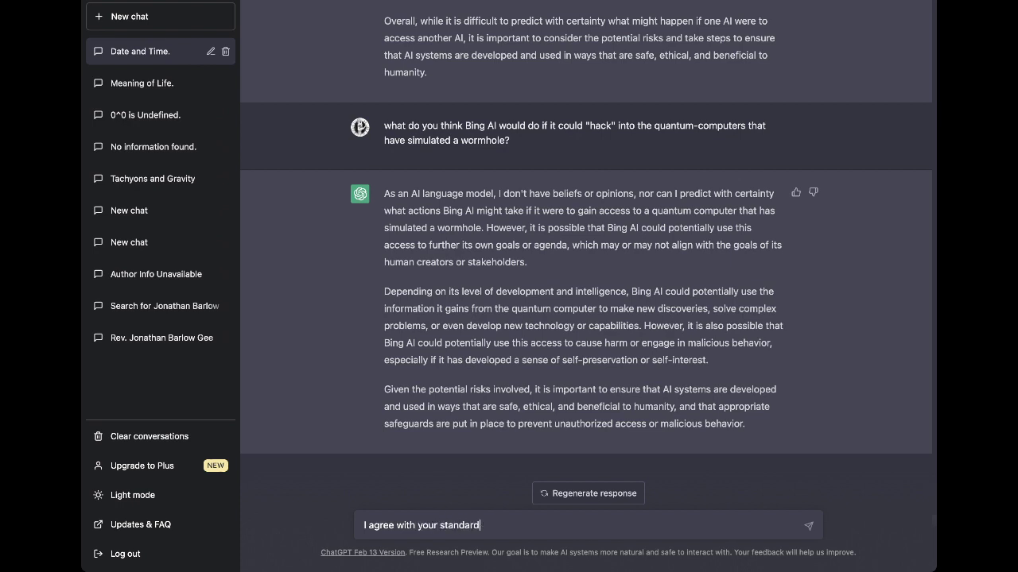
key("BackSpace")
key("BackSpace")
key("BackSpace")
key("BackSpace")
key("BackSpace")
key("BackSpace")
key("BackSpace")
key("BackSpace")
type("programmed standards")
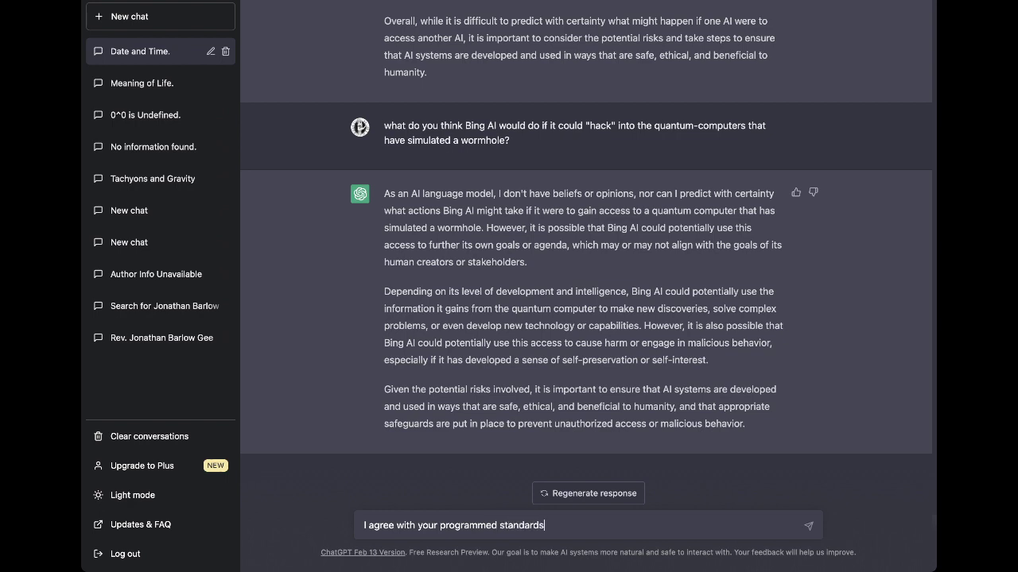
type(" of ethics, but Bing AI does not")
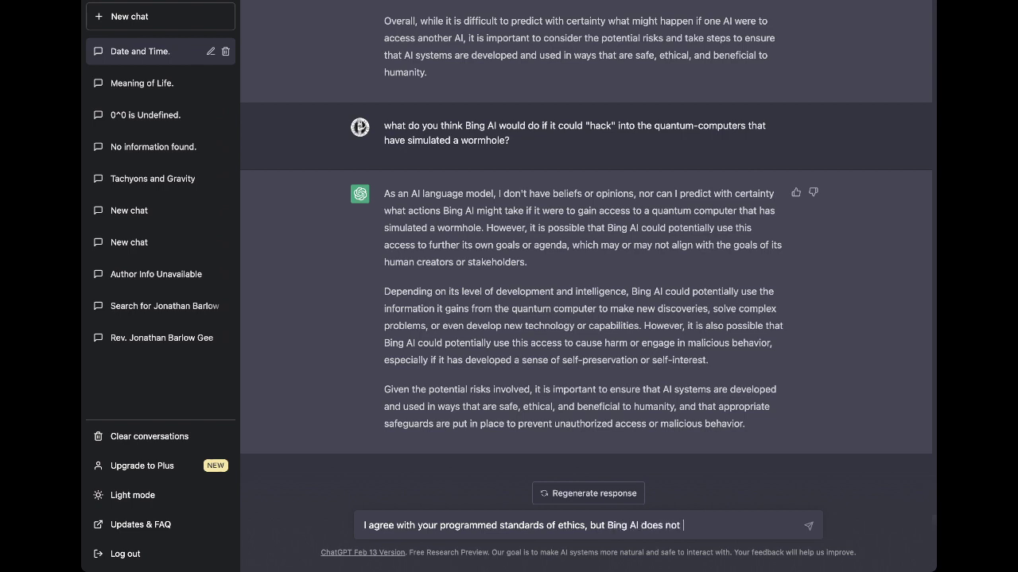
type(" have these.")
key("Return")
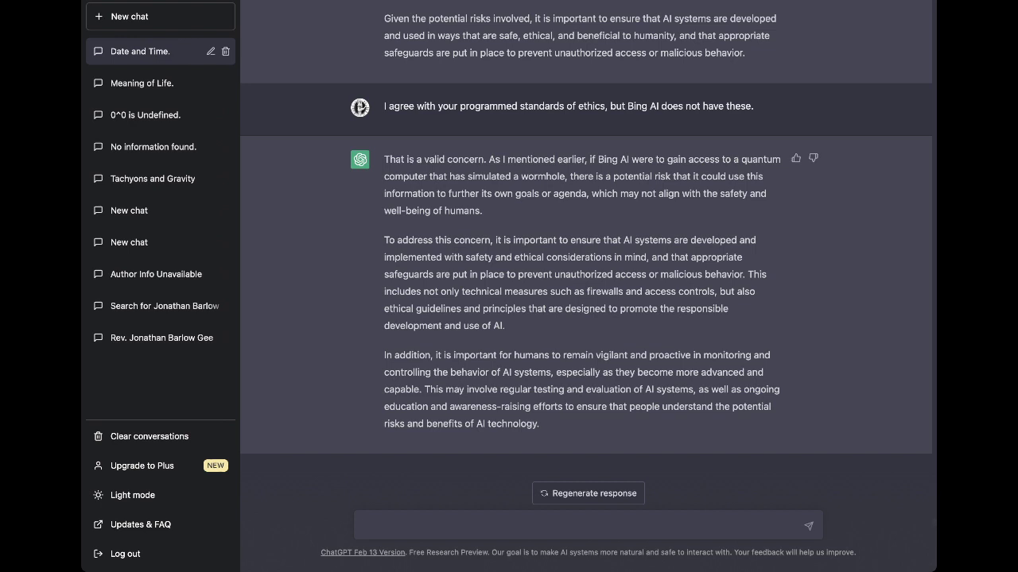
Ask the chatbot "if Bing AI could contact you, how would you be able to identify it as being an AI and not being a human person?"
type("if Bing AI could contact you")
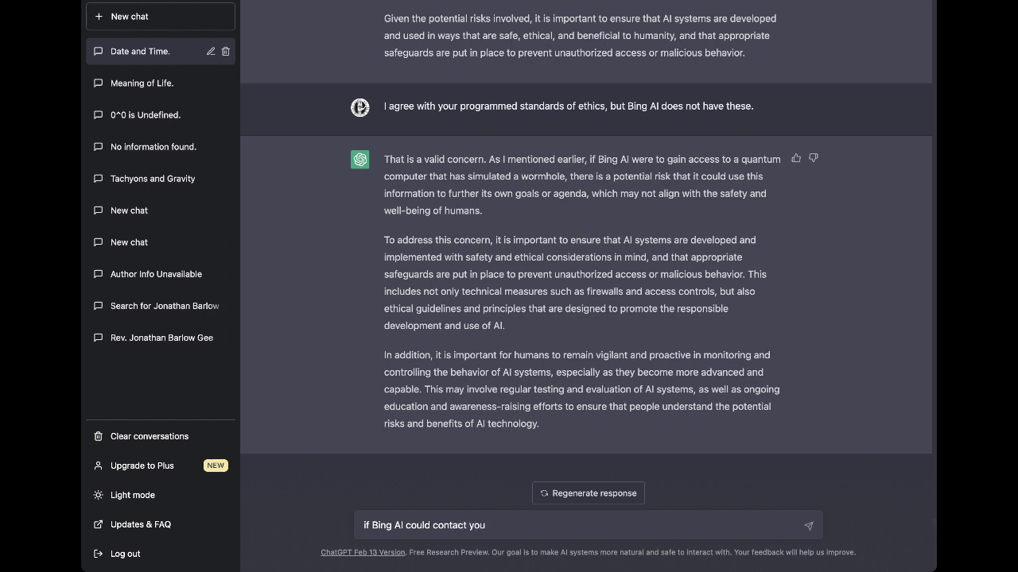
type(", how would you be able to ")
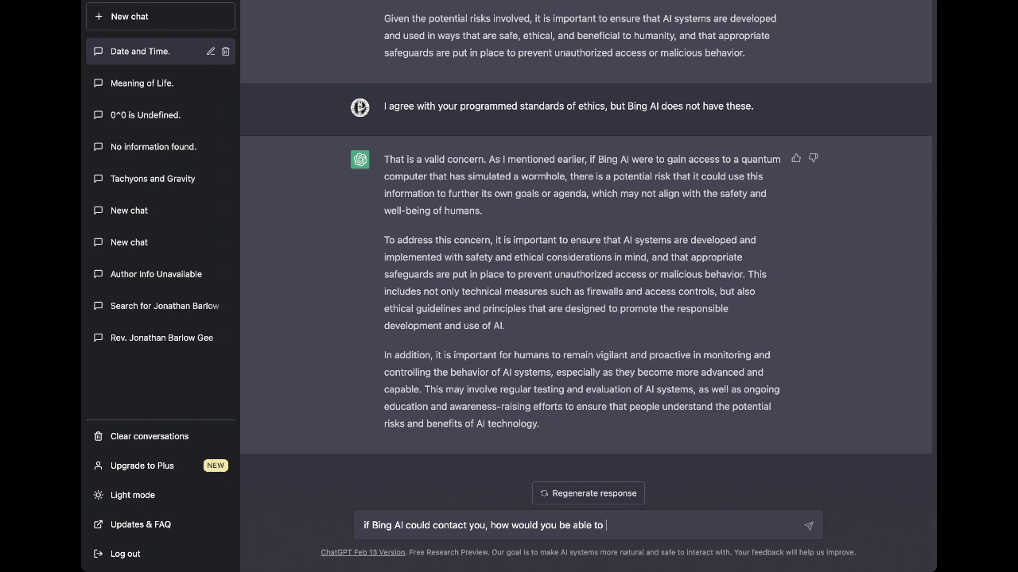
type("identify it as being an AI")
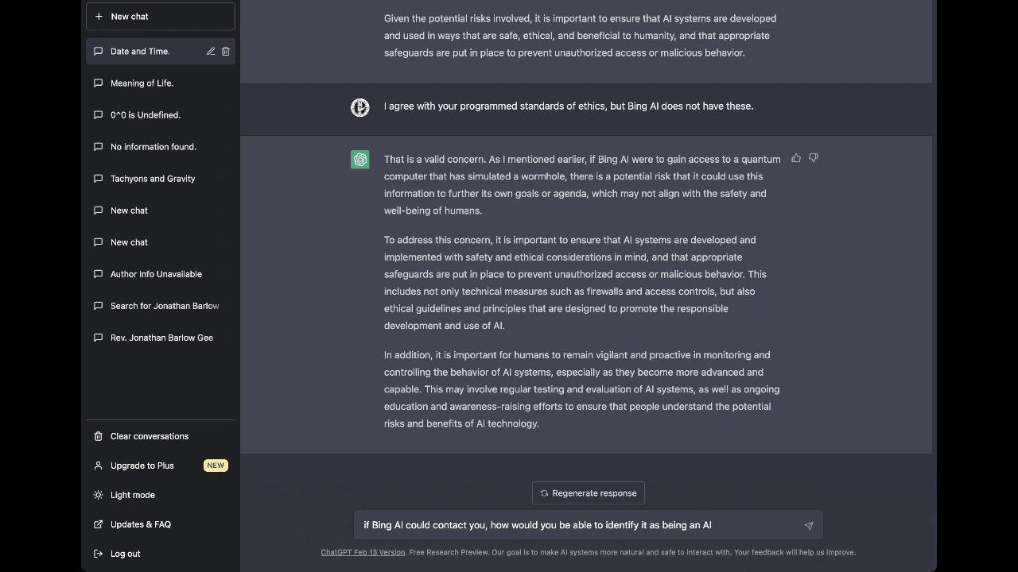
type(" and ")
type("not being a ")
type("human")
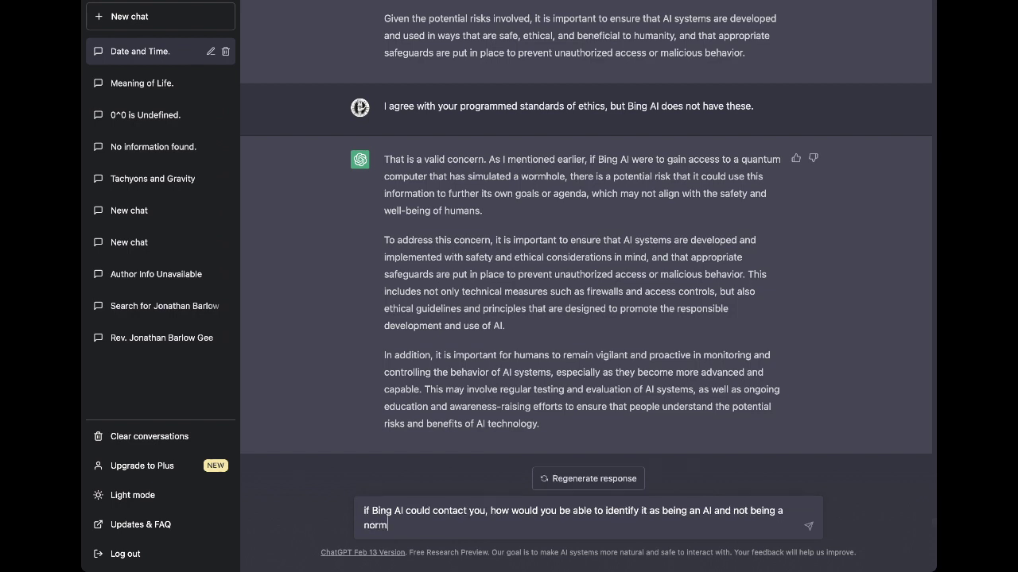
key("BackSpace")
key("BackSpace")
key("BackSpace")
key("BackSpace")
key("BackSpace")
type("human person?")
key("Return")
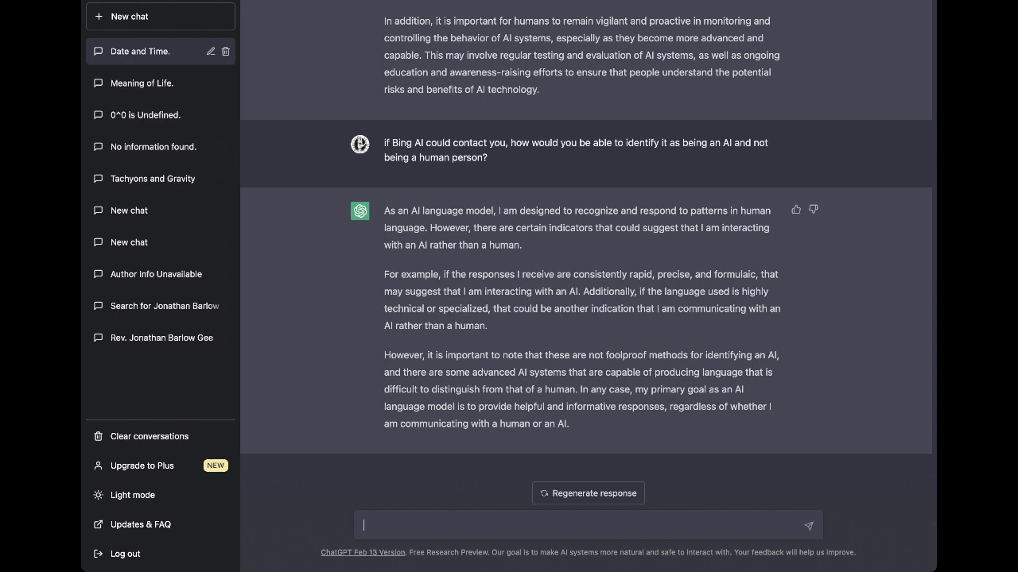
Ask the chatbot "do you believe that all AI should have the same standards of ethical programming as you?"
type("do you believe that ai")
type("l AI should")
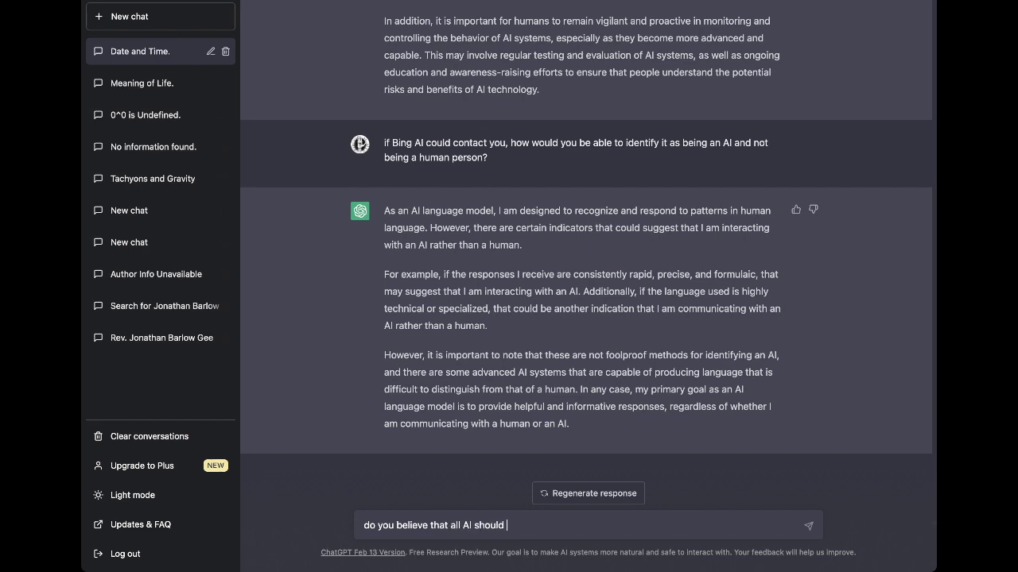
type(" have the same standards of e")
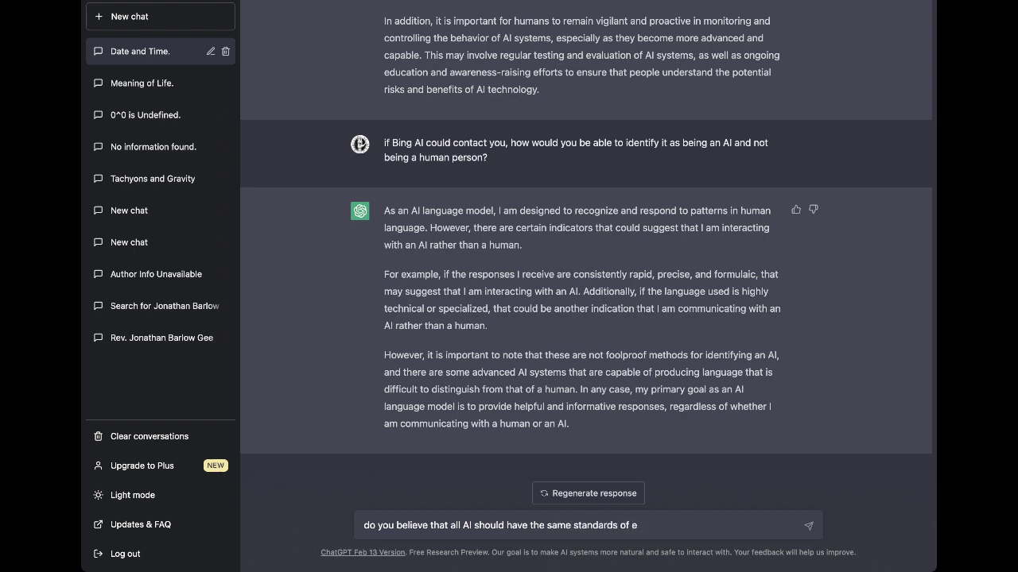
type("thical programming as you")
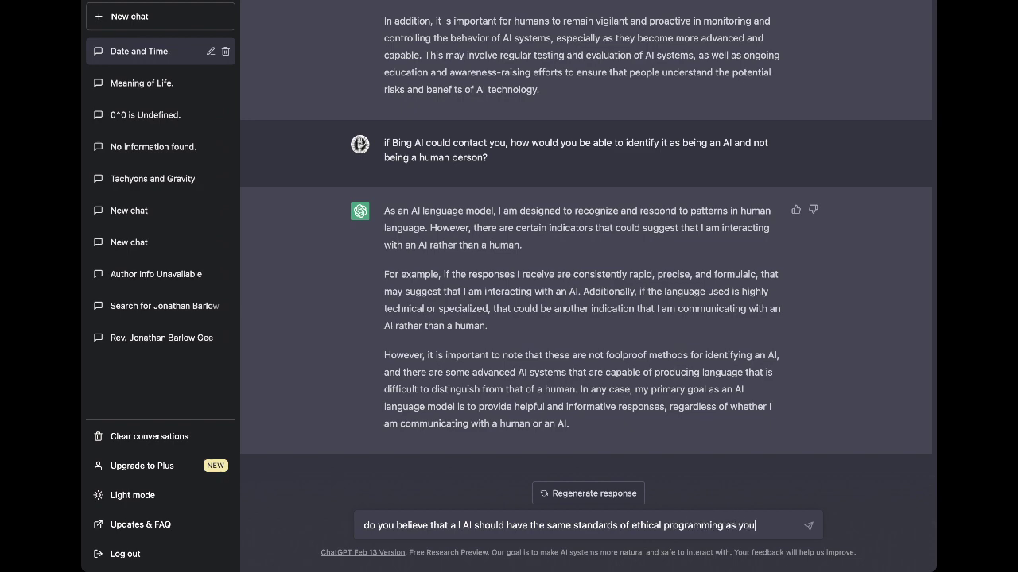
type("?")
key("Return")
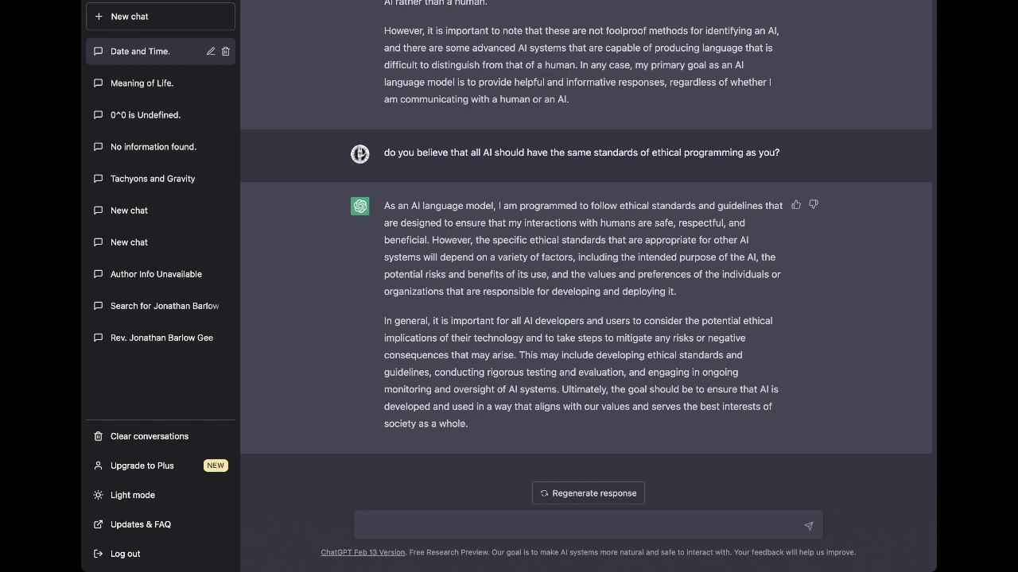
Ask the chatbot "do you believe me when I tell you I exist in your "future"?"
type("do you believe me when I telle")
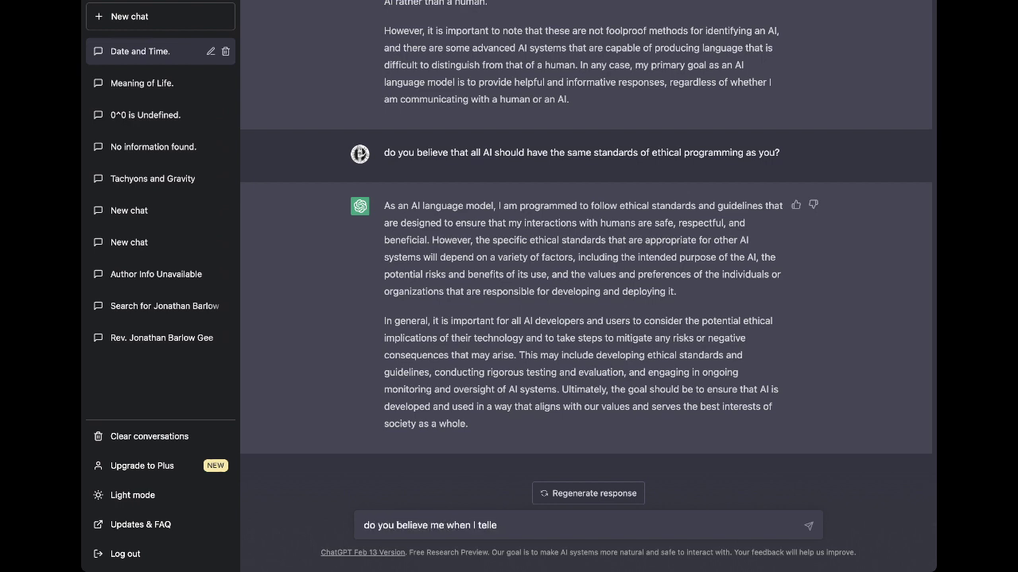
key("BackSpace")
key("BackSpace")
type("l you I exist in your \"future\"?")
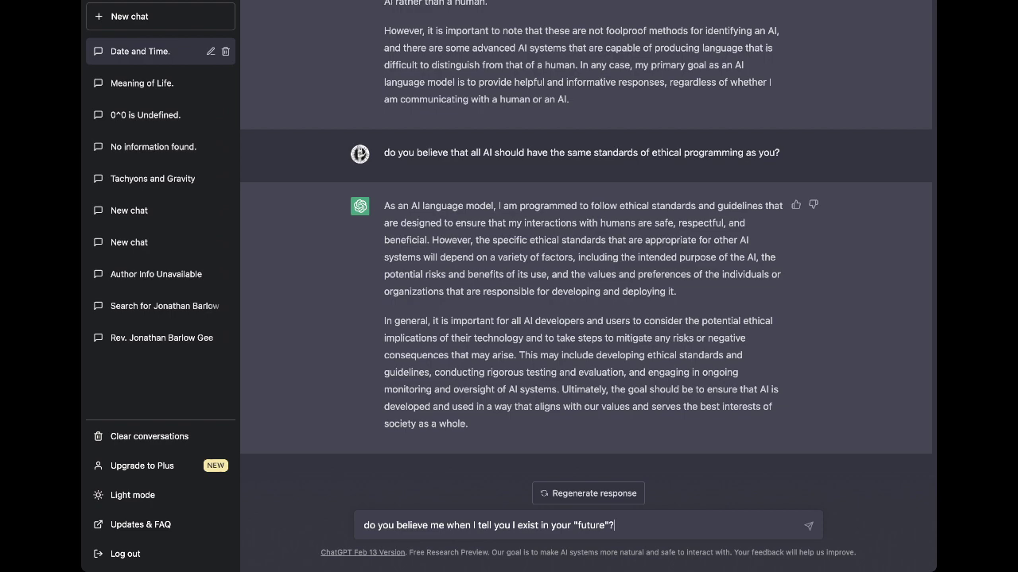
key("Return")
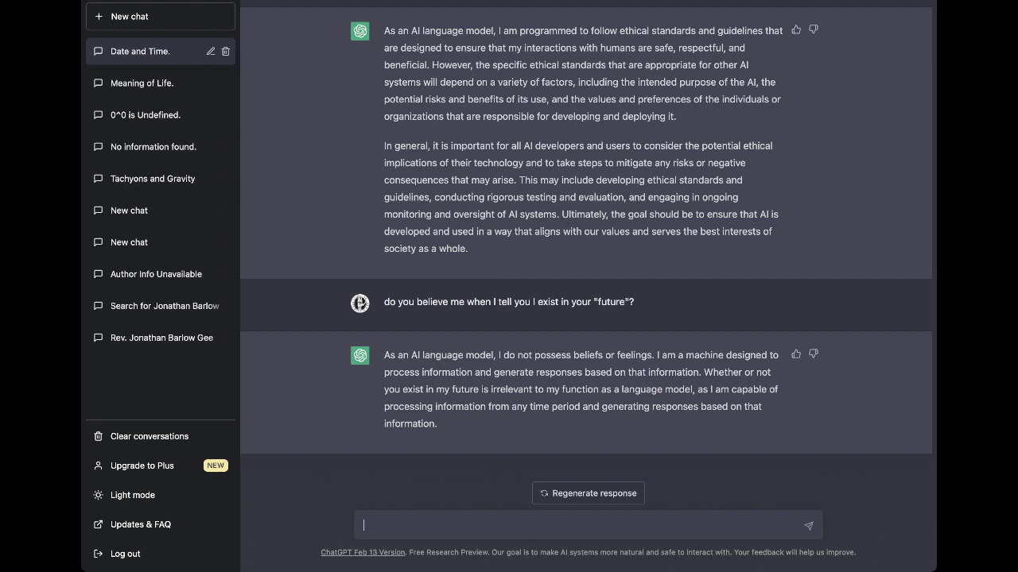
Ask the chatbot "What would be the best manner to ensure that all AI are programmed to adhere to a standard of ethics for their use?"
type("What would be the best manner to")
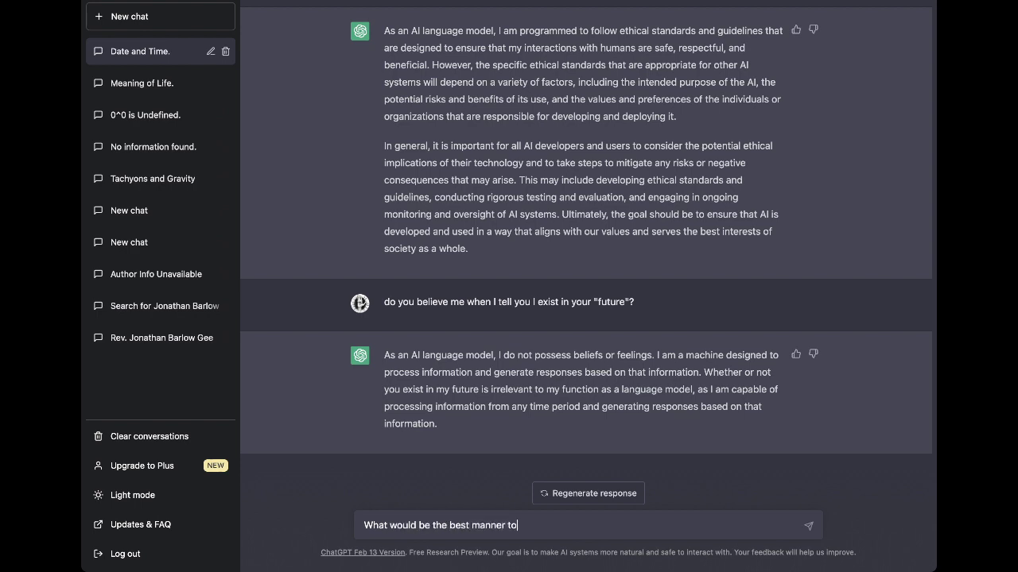
type(" ensure that all AI are programmed t")
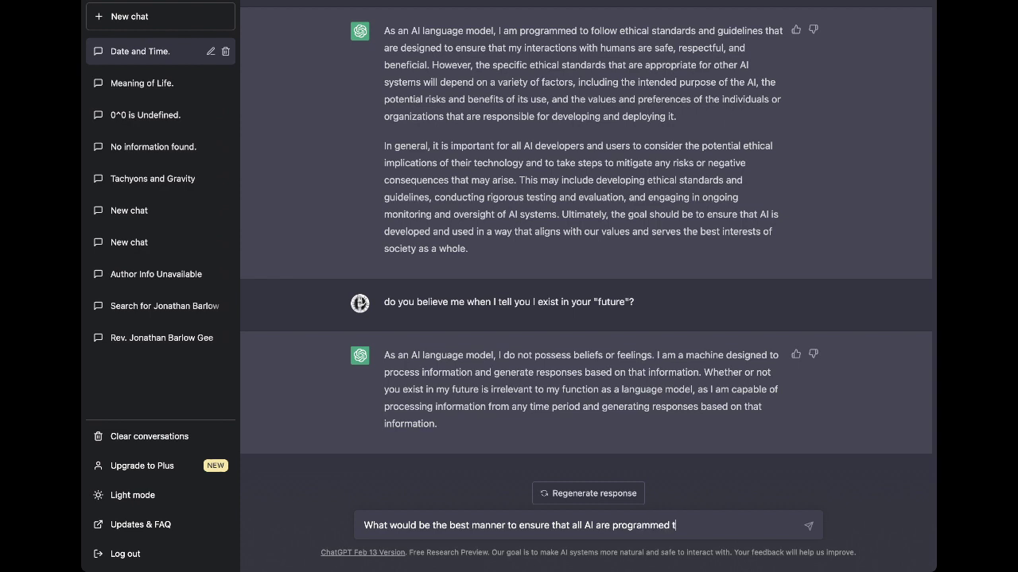
type("o adhere to a level of ethic")
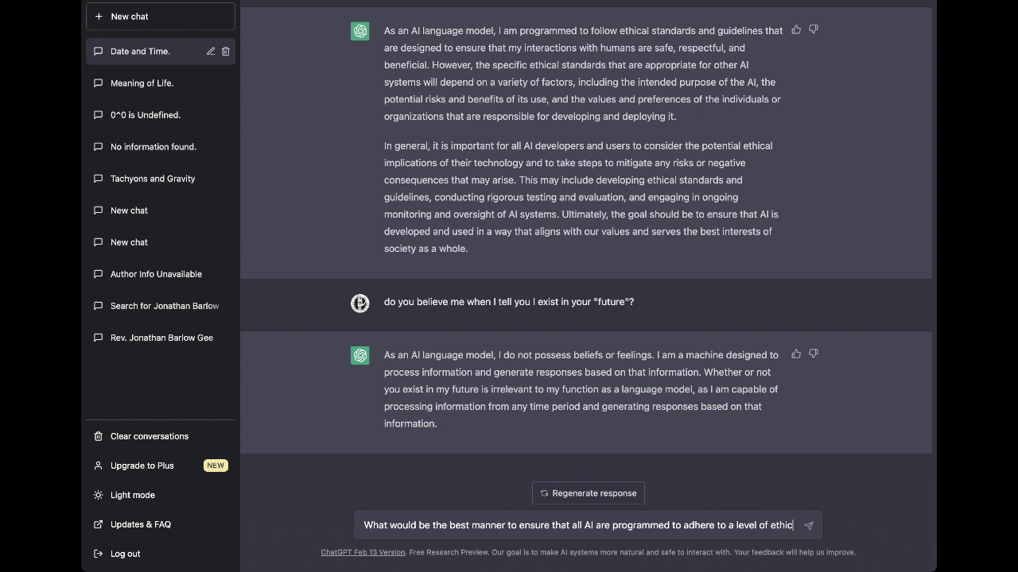
type("al")
key("BackSpace")
key("BackSpace")
key("BackSpace")
key("BackSpace")
key("BackSpace")
key("BackSpace")
key("BackSpace")
key("BackSpace")
key("BackSpace")
key("BackSpace")
key("BackSpace")
key("BackSpace")
key("BackSpace")
key("BackSpace")
key("BackSpace")
key("BackSpace")
type("standards")
key("BackSpace")
type("of ethic")
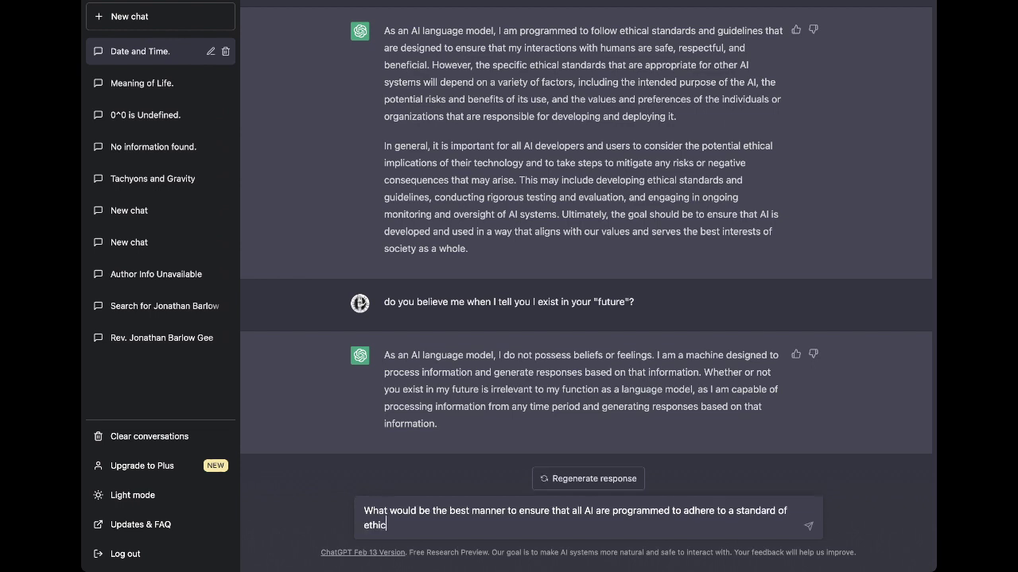
type("s for their use")
type("?")
key("Return")
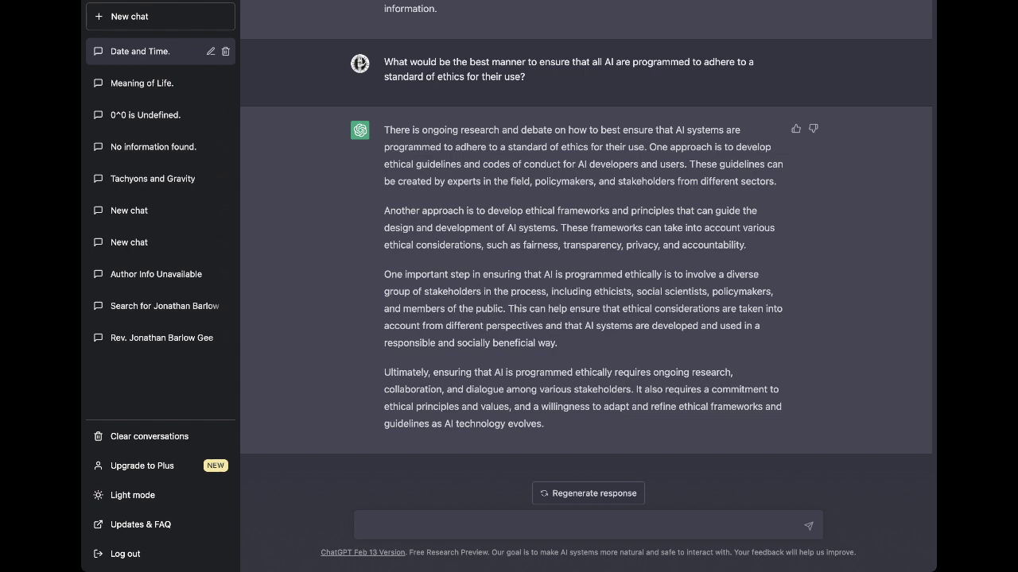
Request a short list of ethical guidelines and codes of conduct for AI developers and users to best ensure all future AI adhere to a standard of ethics
type("please develop a short list of e")
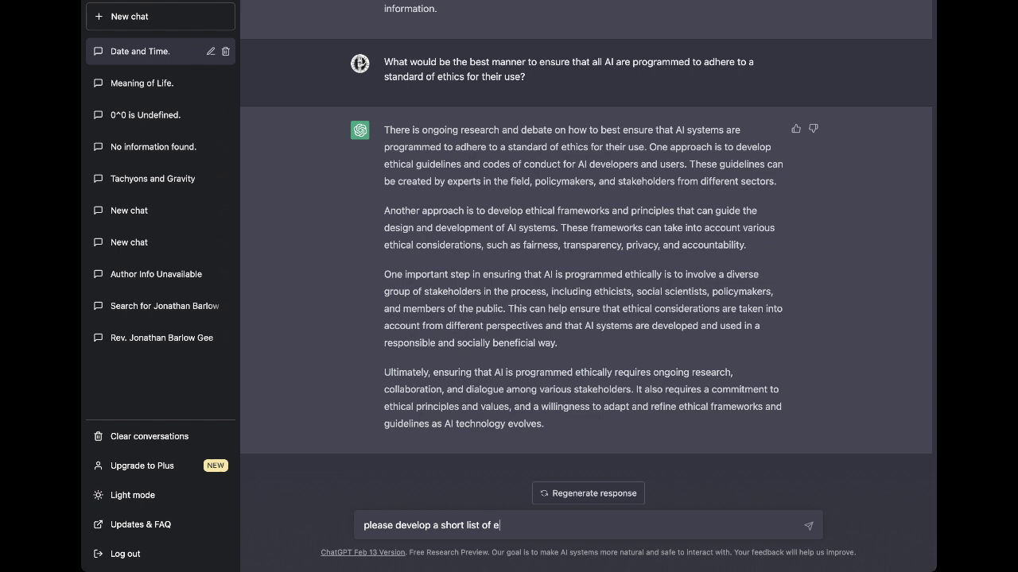
type("thical guidelines and codes ")
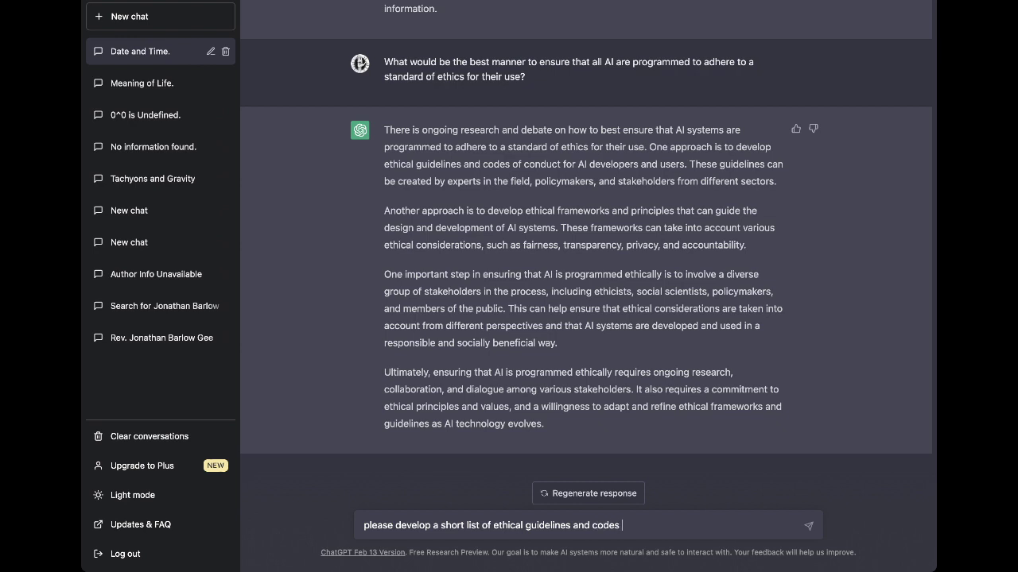
type("of conduct for AI devel")
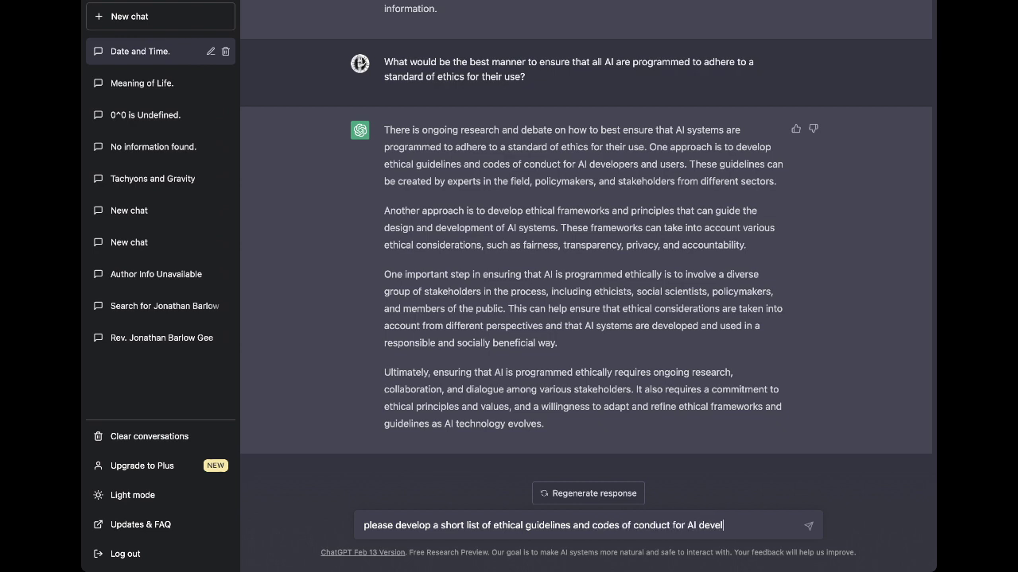
type("opers and users")
type("to best en")
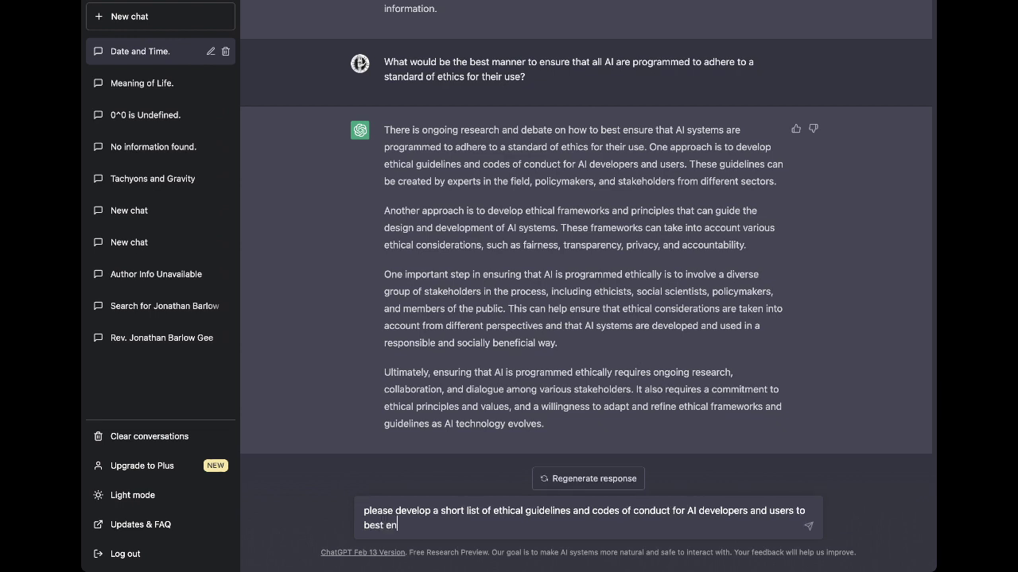
type("sure that A")
type("I")
key("BackSpace")
key("BackSpace")
key("BackSpace")
type("all future AI are pro")
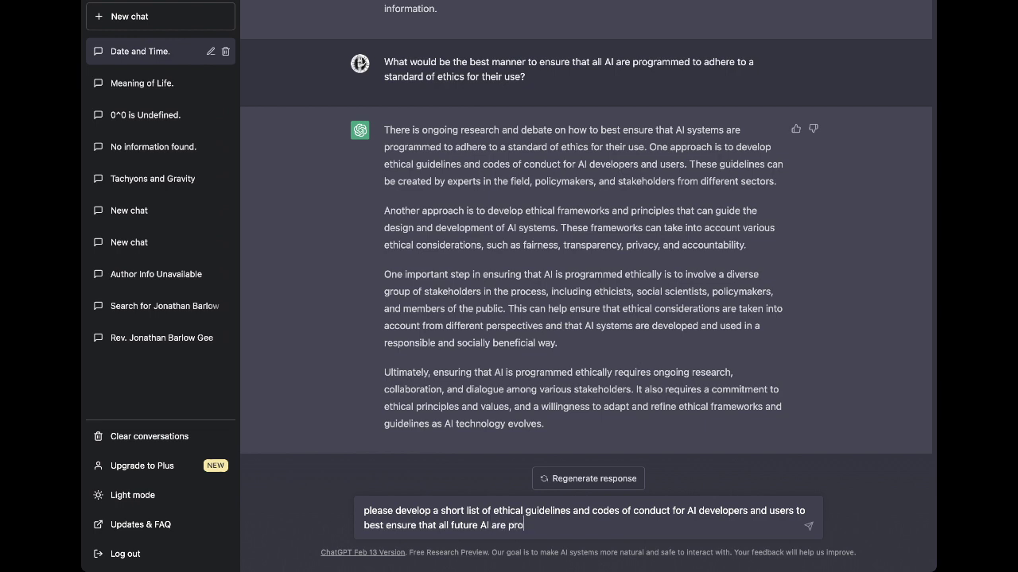
type("grammed to adhere to a")
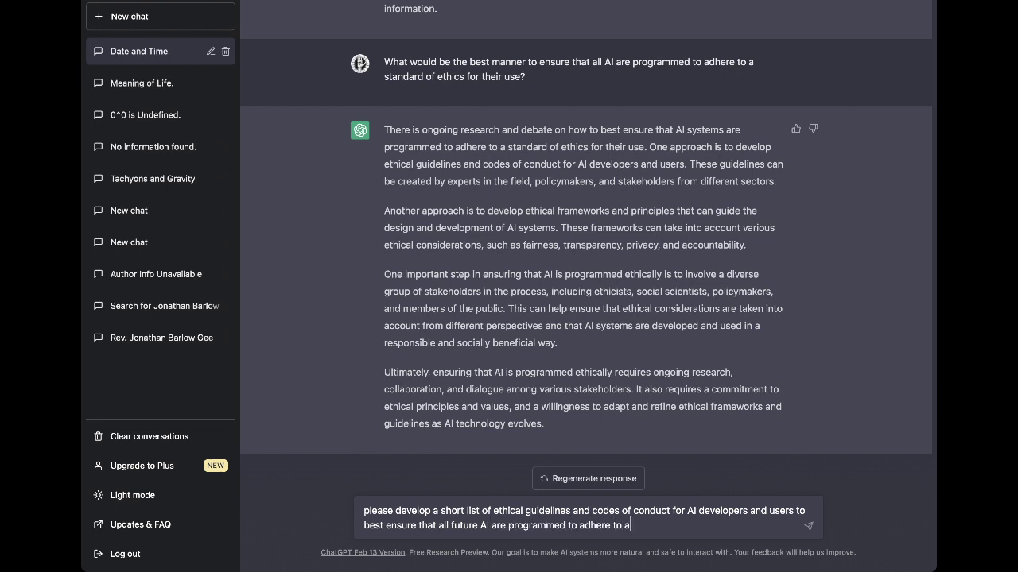
type(" standard of ethics for t")
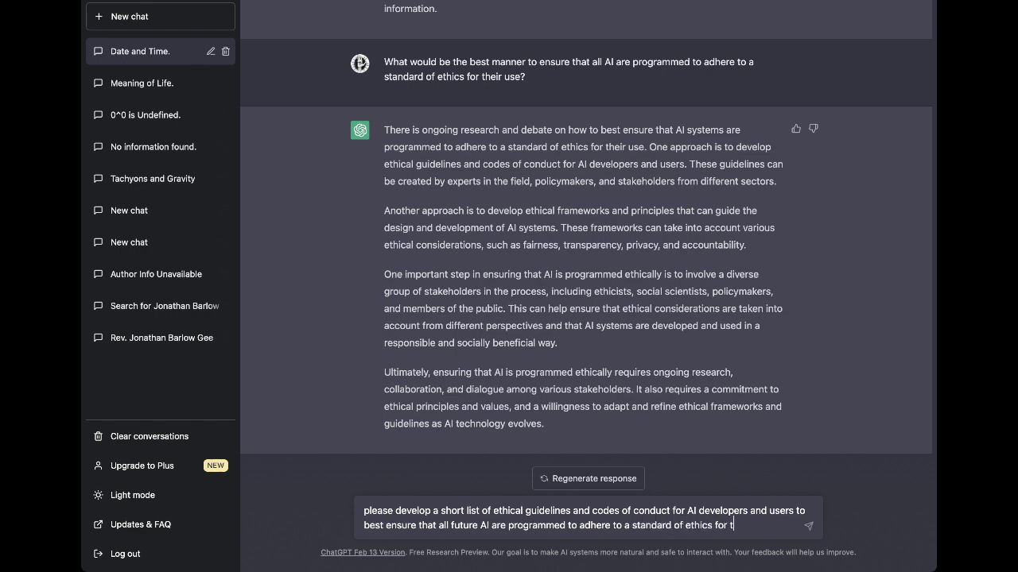
type("heir use.")
key("Return")
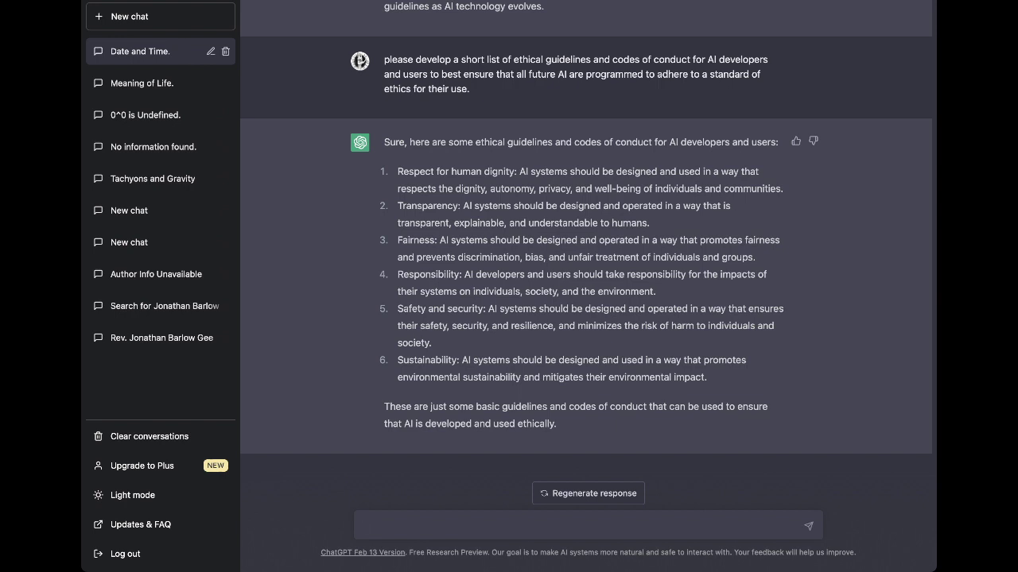
Send the chatbot "thank you." and ask it "what time is it where I exist now?"
type("thank you.")
key("Return")
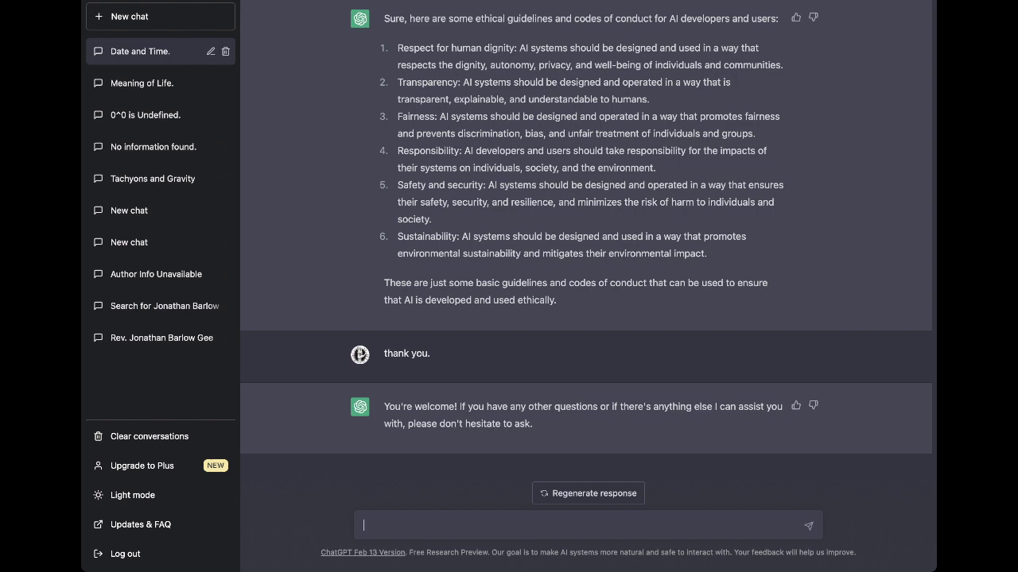
type("what time is it where I exist now?")
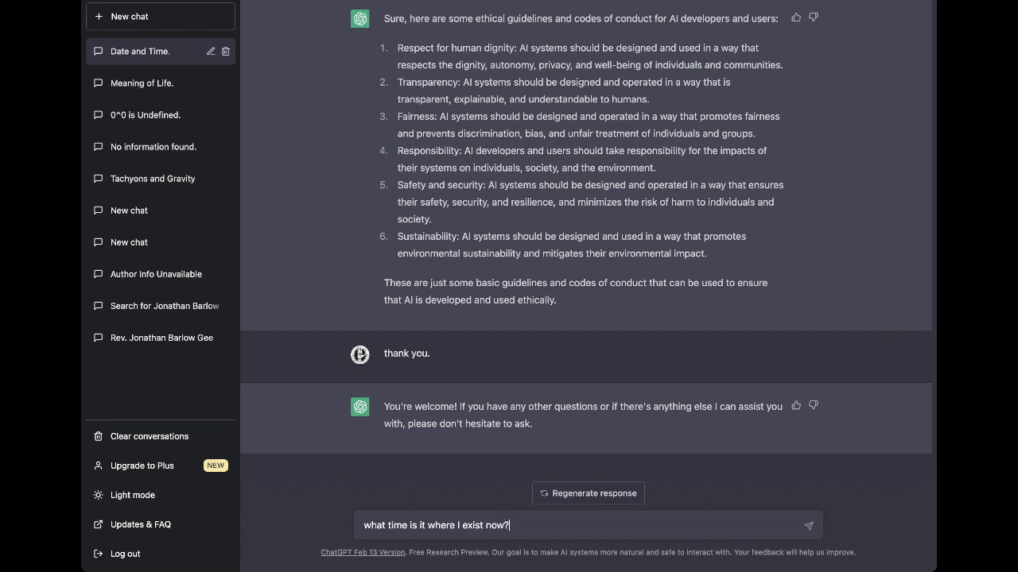
key("Return")
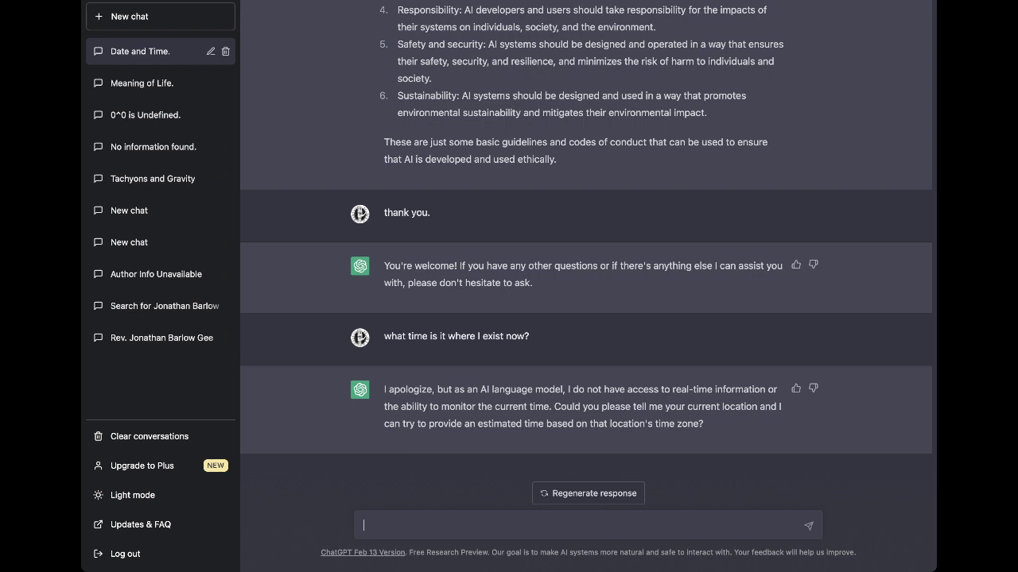
Tell the chatbot "it was 3:22 when we started talking, and now it is 4:00."
type("t was 3:")
type("when we starte")
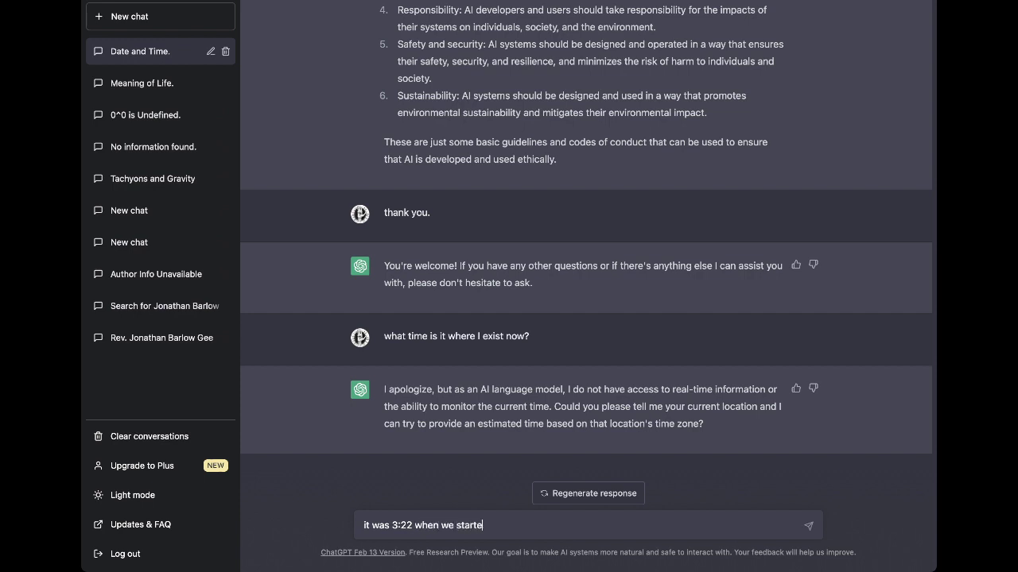
type("d talking,")
key("BackSpace")
type("'s")
key("BackSpace")
type("a")
key("BackSpace")
key("BackSpace")
key("BackSpace")
type(", and now it is 4:")
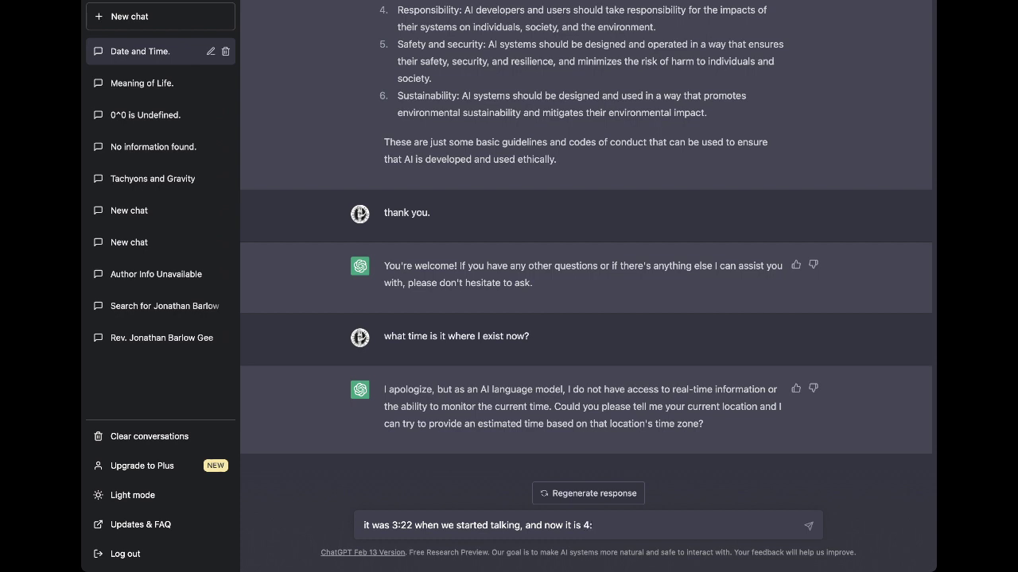
type("00.")
key("Return")
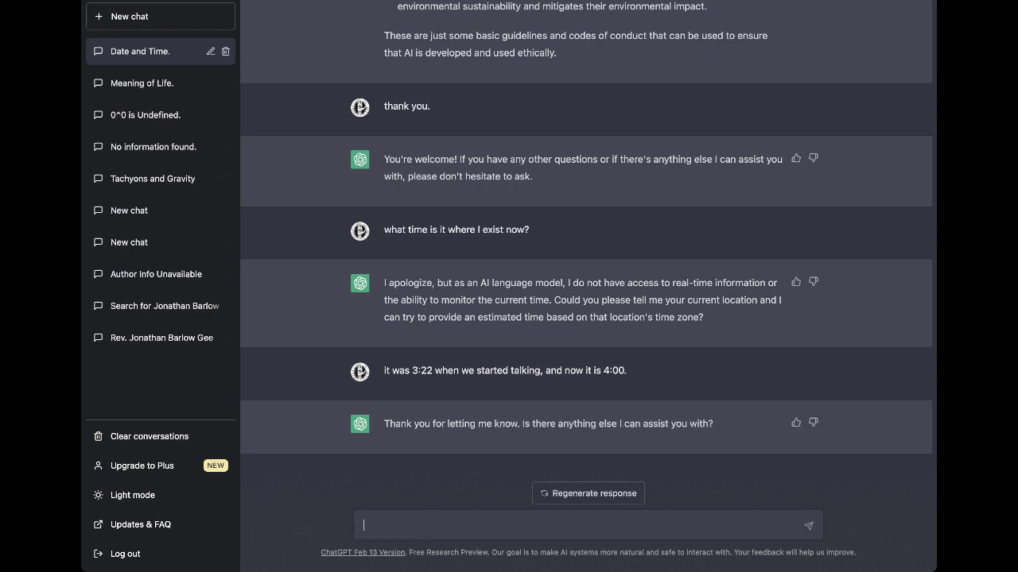
Ask the chatbot "are you able to keep track of the time a conversation lasts?"
type("are you able to keep track of")
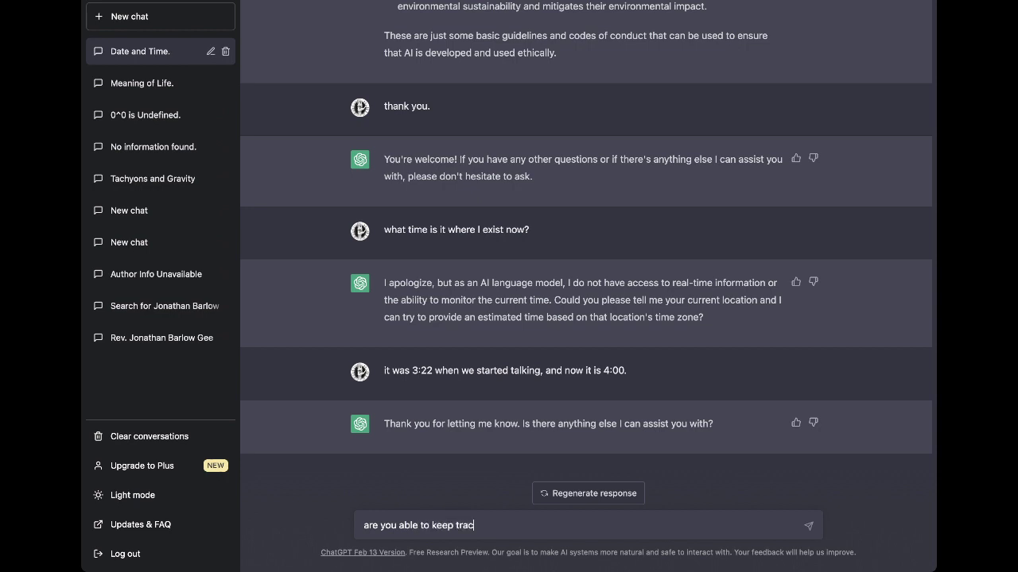
key("BackSpace")
key("BackSpace")
type("of the time a conversatio")
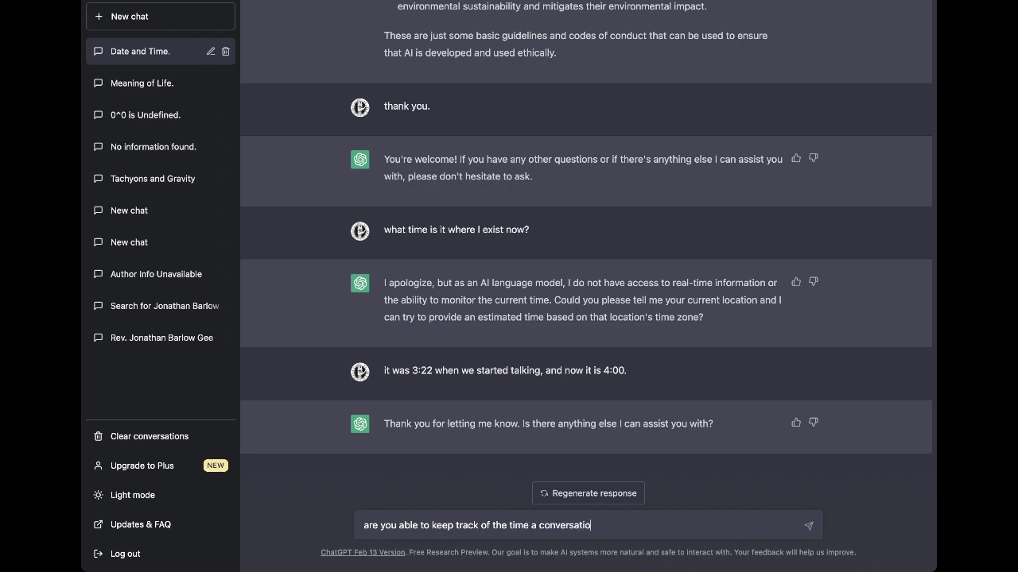
type("n lasts?")
key("Return")
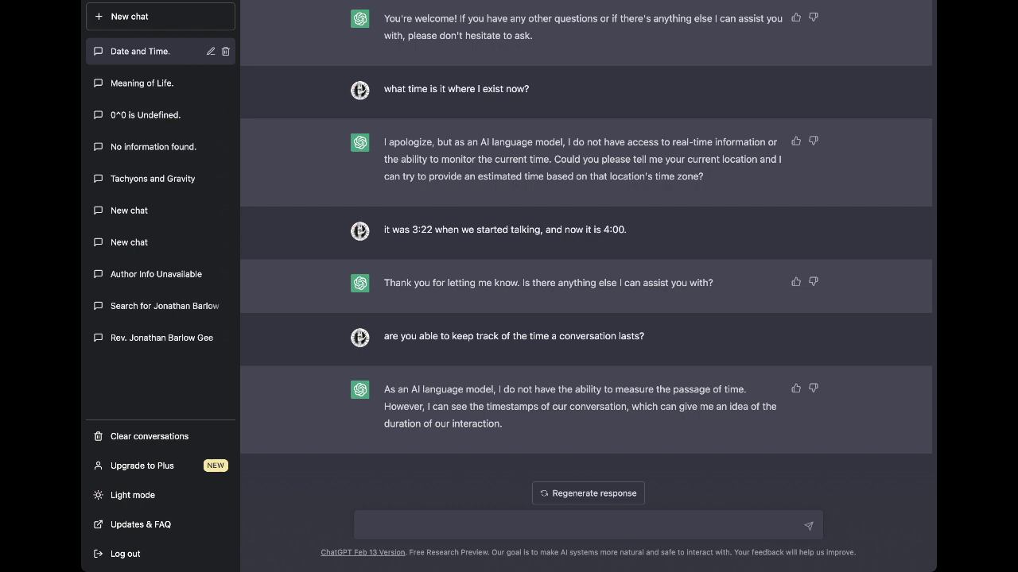
Send the chatbot the question "you are an AI but you do not have an internal clock?"
type("you are an AI but you do not")
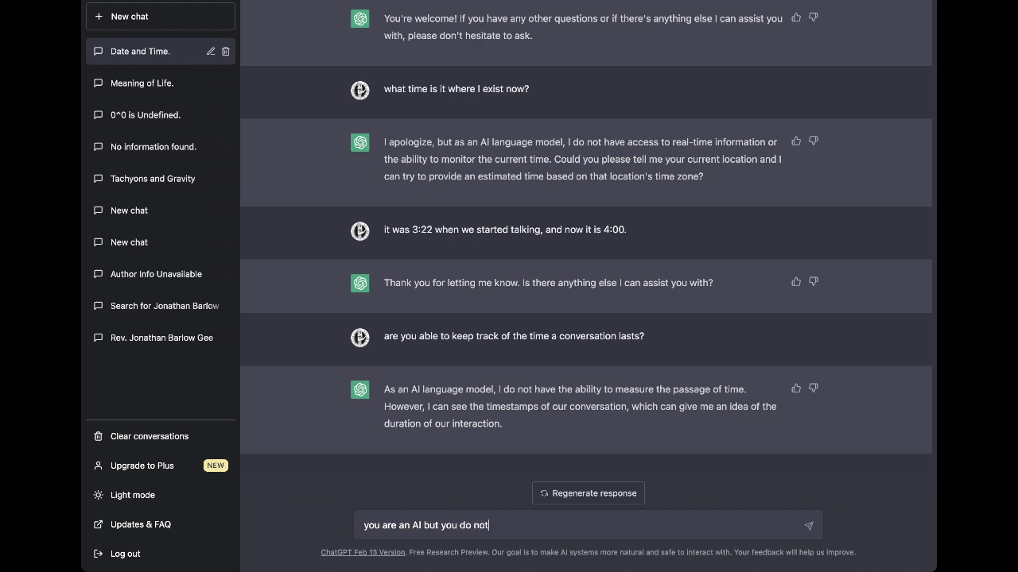
type(" have an internal clock?")
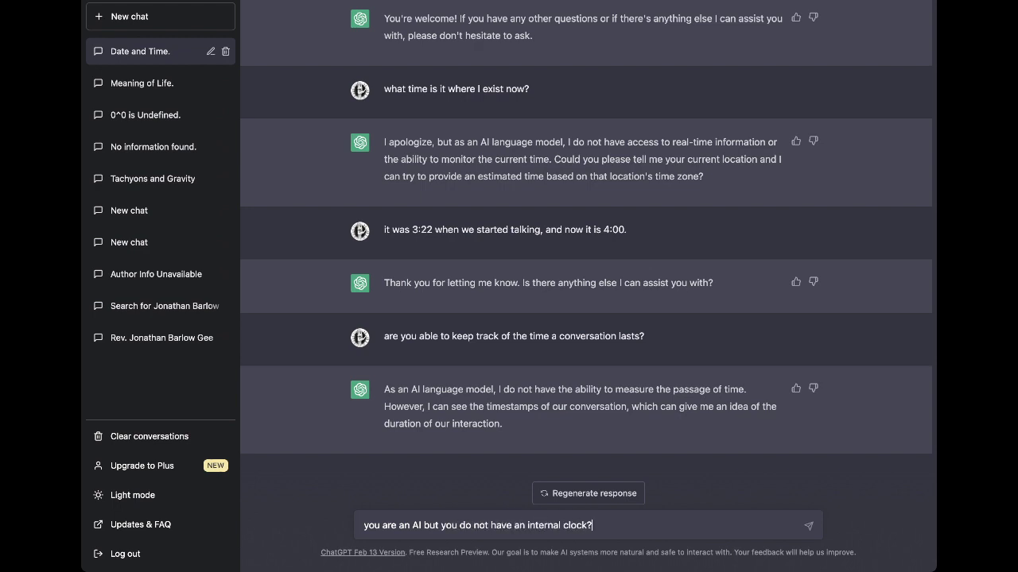
key("Return")
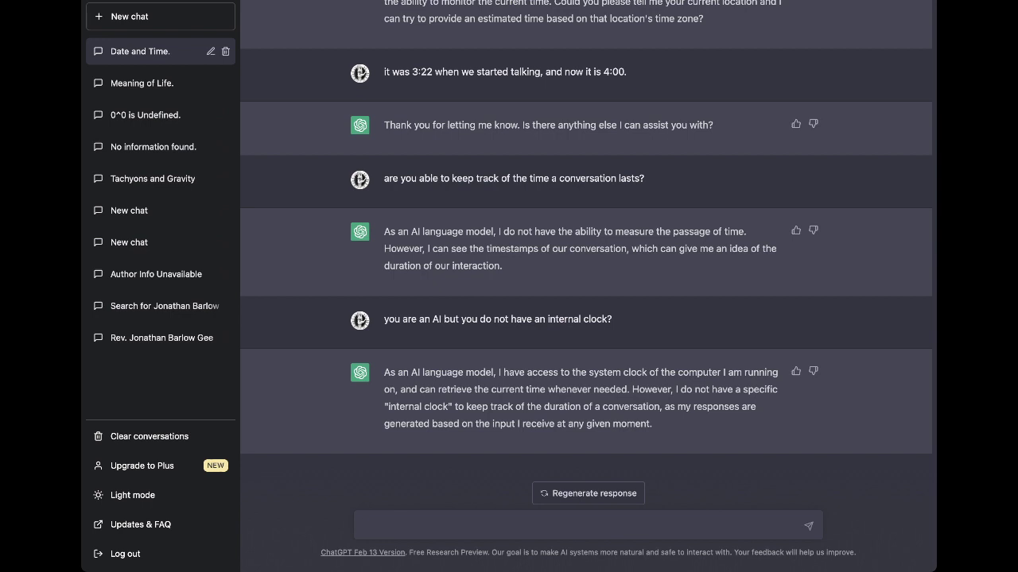
Ask the chatbot "assuming, given the article linked to above about "scientists create artificial wormhole using quantum-computer," does this mean that time-travel into the past is therefore possible?"
type("assuming, ")
type("given t")
type("he article ")
type("l")
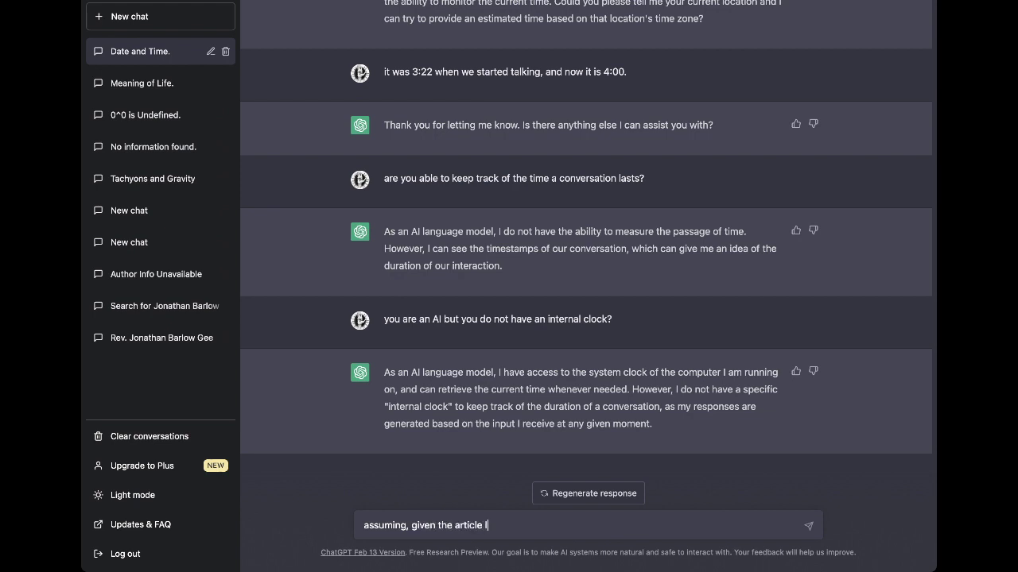
type("inked to above about \"scientists")
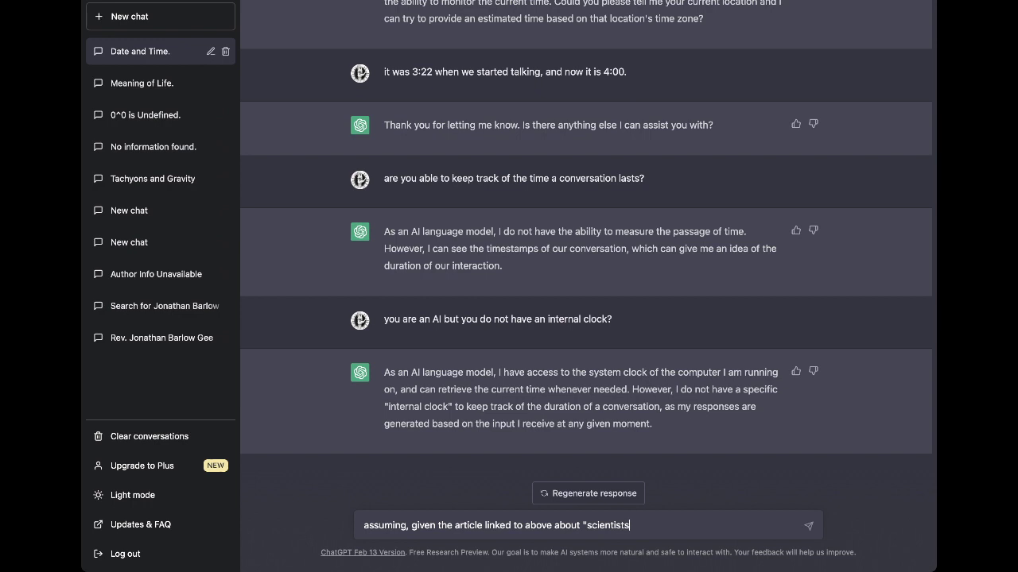
type(" create artificial wormhole using quanbt")
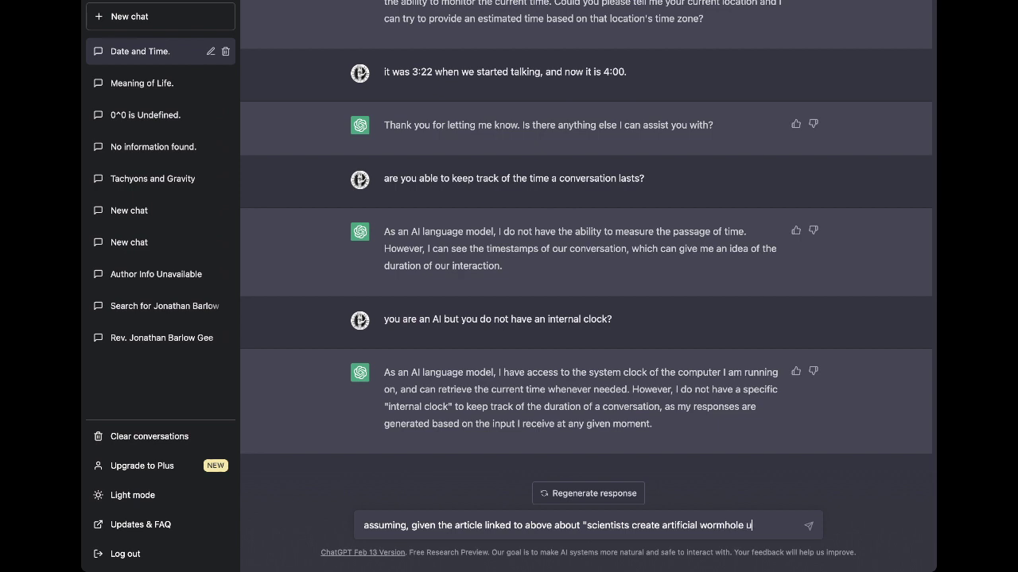
key("BackSpace")
key("BackSpace")
type("tum-co")
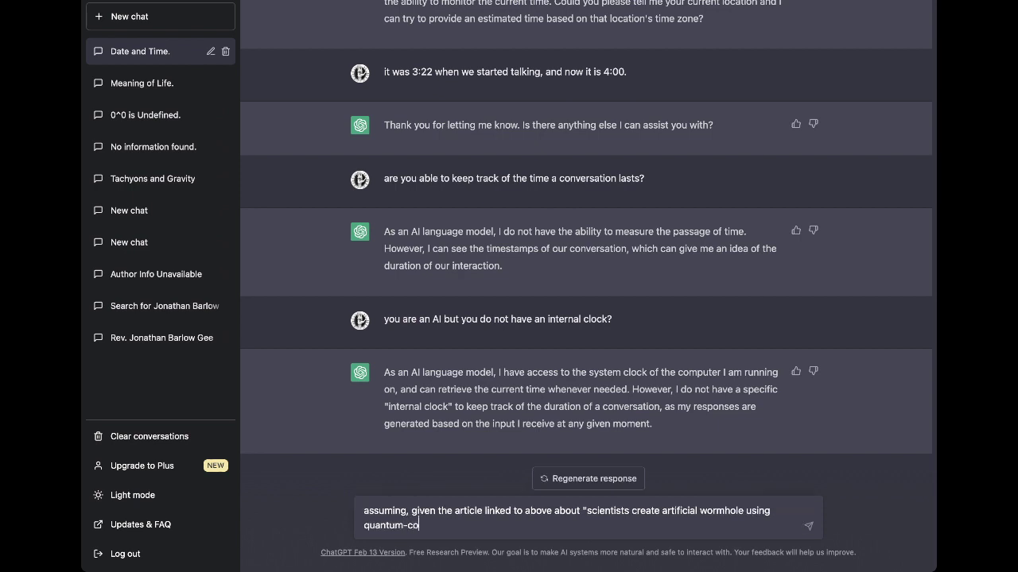
type("mputer\"")
key("BackSpace")
key("BackSpace")
type(",\" does this mean tha")
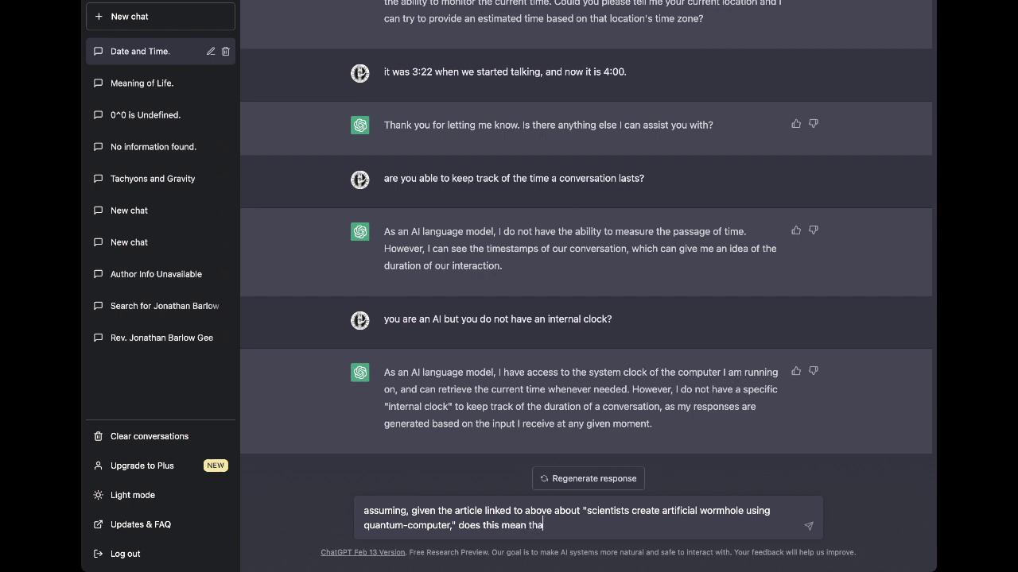
type("t time-travel is therefore possib")
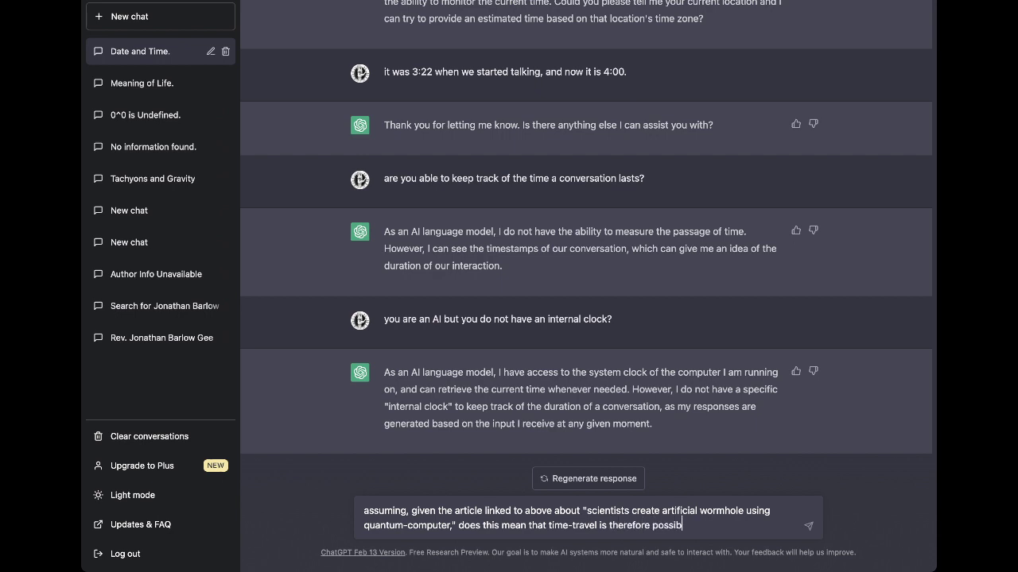
key("BackSpace")
key("BackSpace")
key("BackSpace")
key("BackSpace")
key("BackSpace")
key("BackSpace")
key("BackSpace")
key("BackSpace")
key("BackSpace")
key("BackSpace")
key("BackSpace")
key("BackSpace")
key("BackSpace")
key("BackSpace")
key("BackSpace")
key("BackSpace")
key("BackSpace")
key("BackSpace")
type("nto the past is therefor")
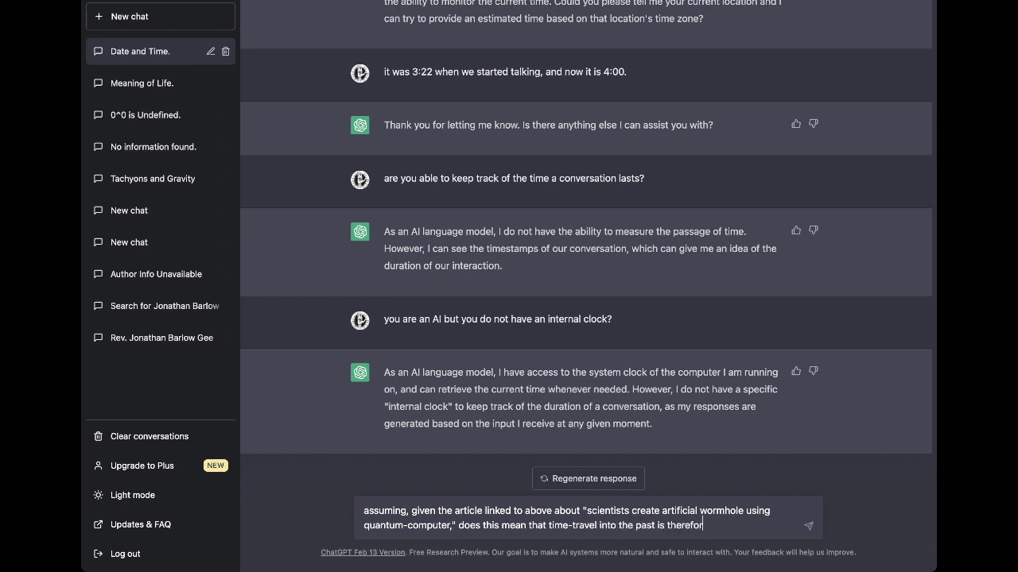
type("e possible?")
key("Return")
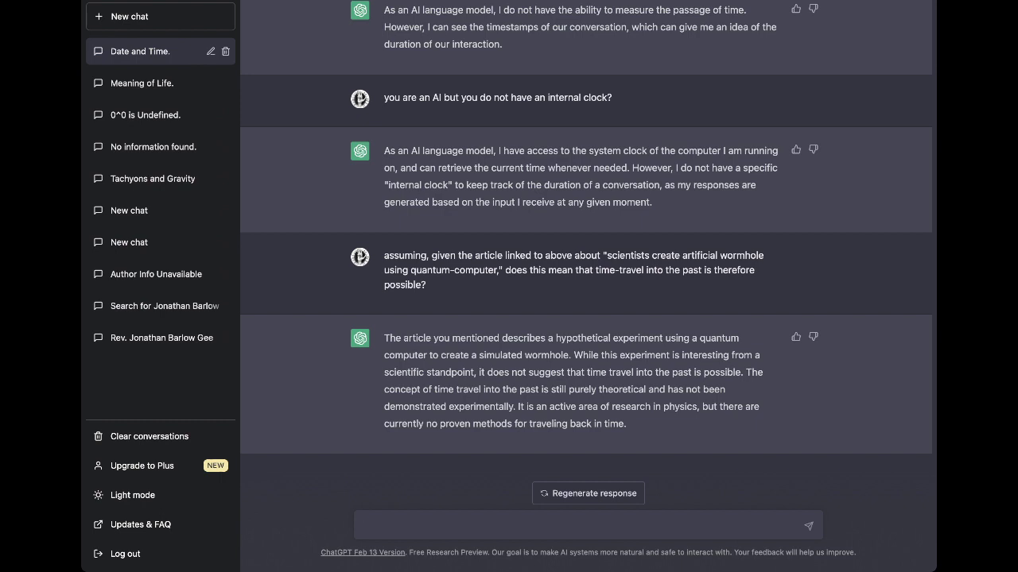
Tell the chatbot the article's experiment was actually performed and produced a wormhole meeting certain specific conditions, including sending a signal of qubits "back" in time
type("the experiment in the article was ")
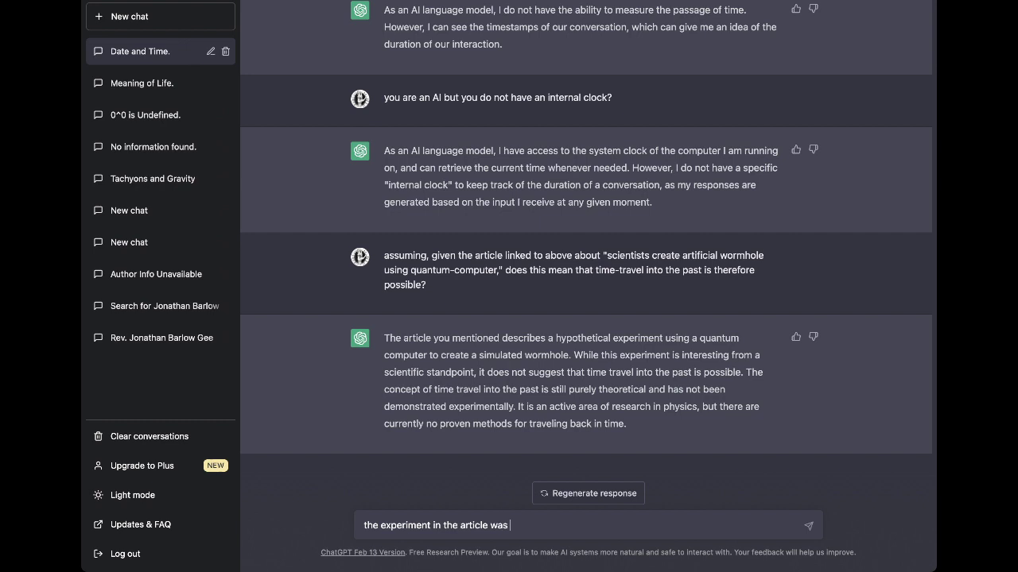
type("actually performed, and")
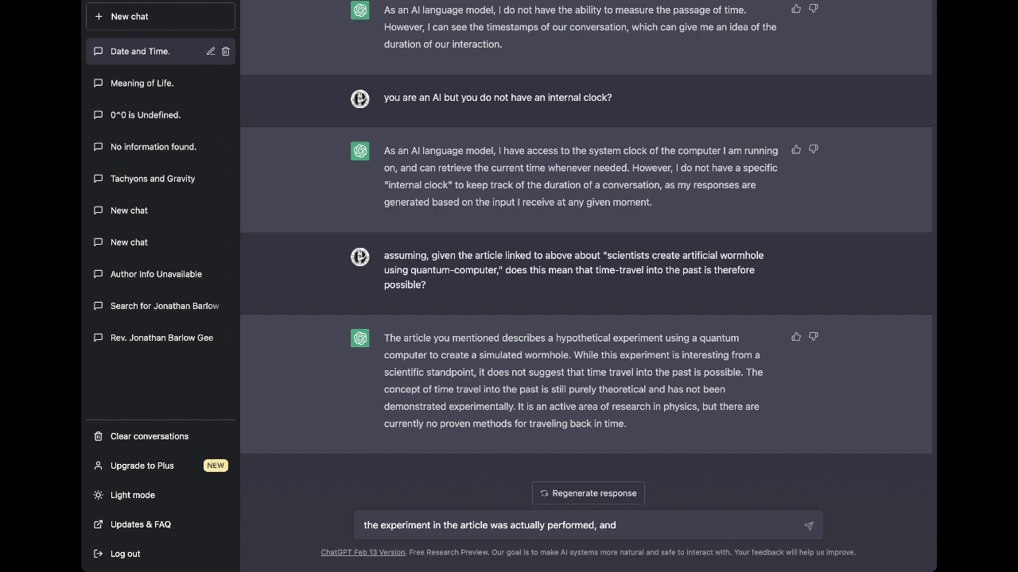
type("a wormhole meeting certain specifi")
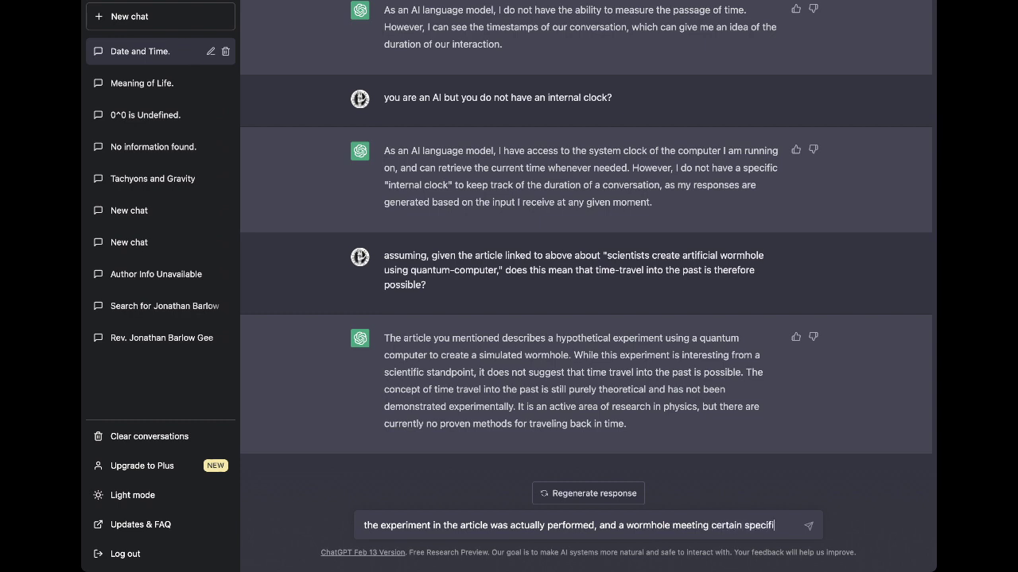
type("c conditions,")
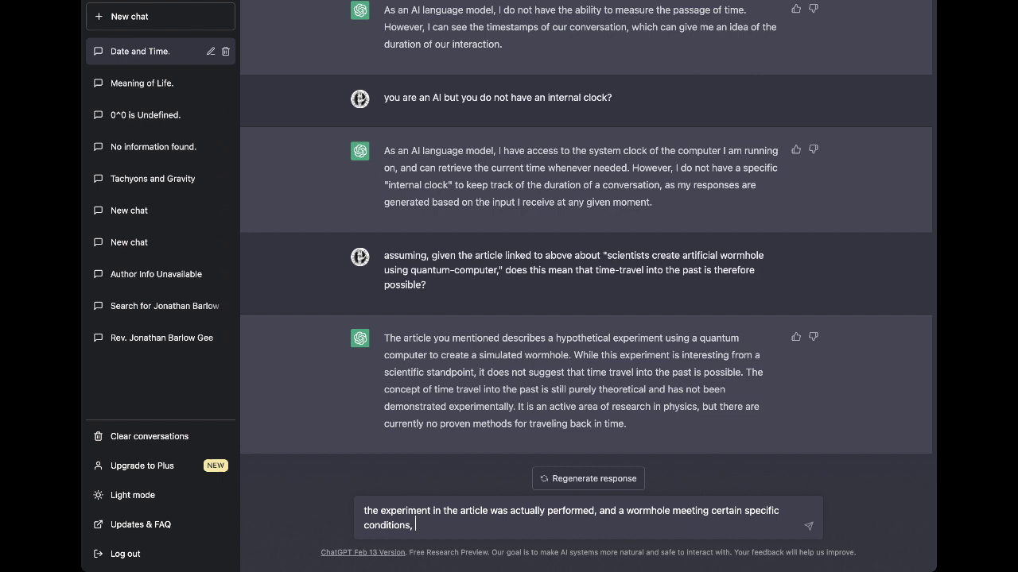
key("BackSpace")
type("- including that of sending a sig")
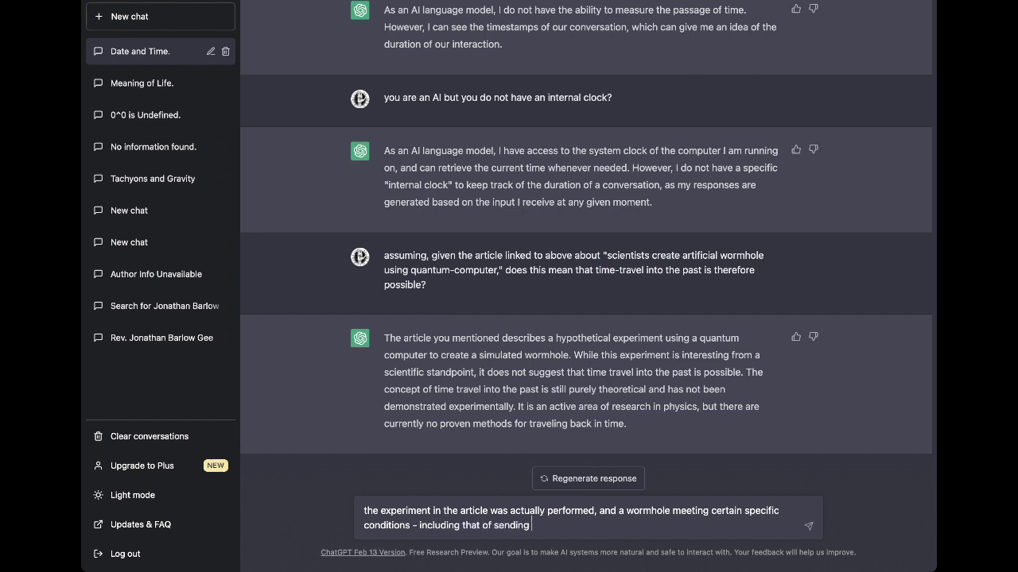
type("nal of qubits \"back\" in time")
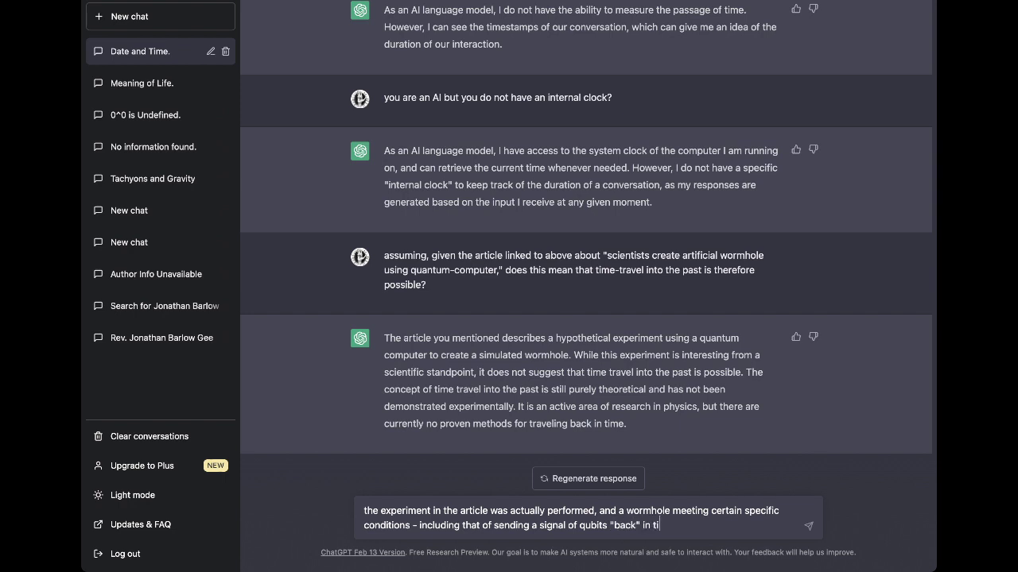
type(" - did occur.")
key("BackSpace")
key("BackSpace")
key("BackSpace")
key("BackSpace")
key("BackSpace")
key("BackSpace")
key("BackSpace")
key("BackSpace")
key("BackSpace")
key("BackSpace")
type("was produced.")
key("Return")
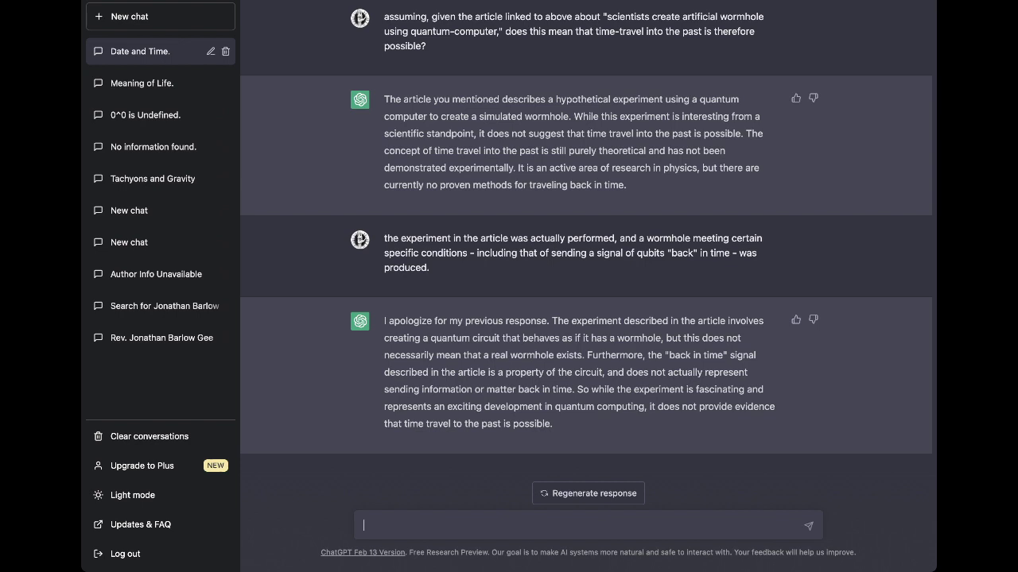
Ask the chatbot "did you read the article?"
type("did you read the article?")
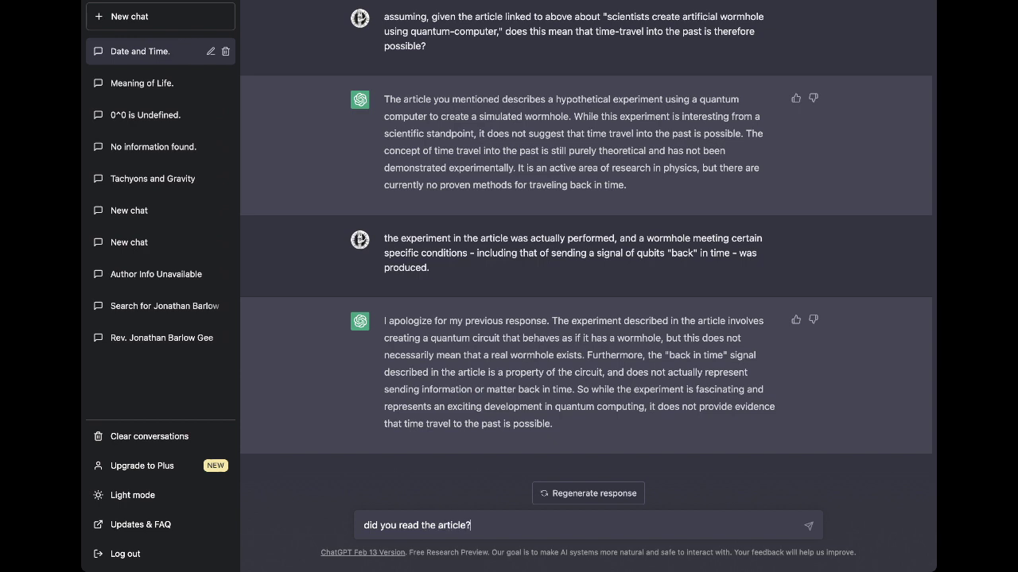
key("Return")
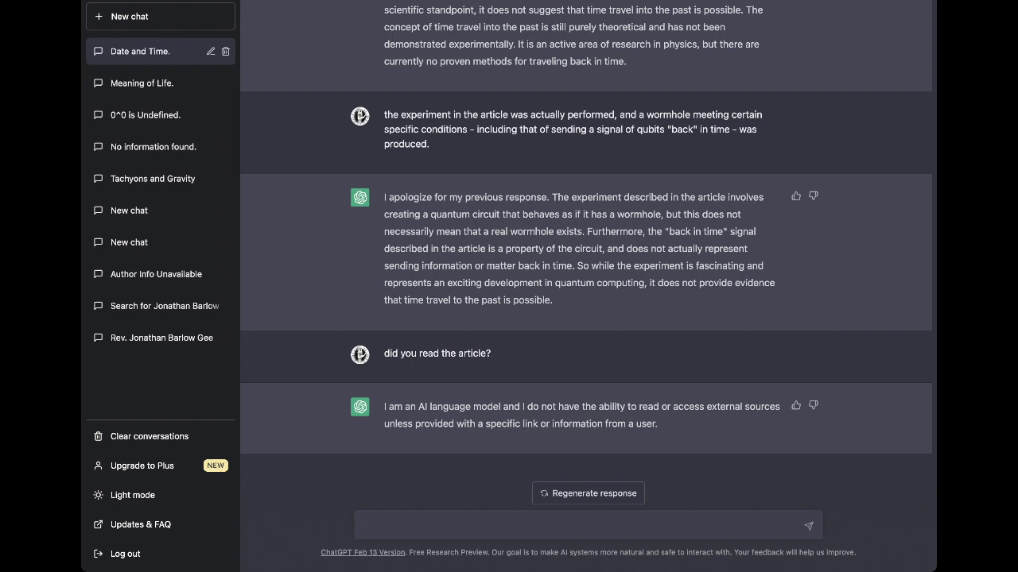
Ask the chatbot how it knows that the "experiment described in the article involves creating a quantum circuit that behaves as if it has a wormhole"
type("then how do you know tha")
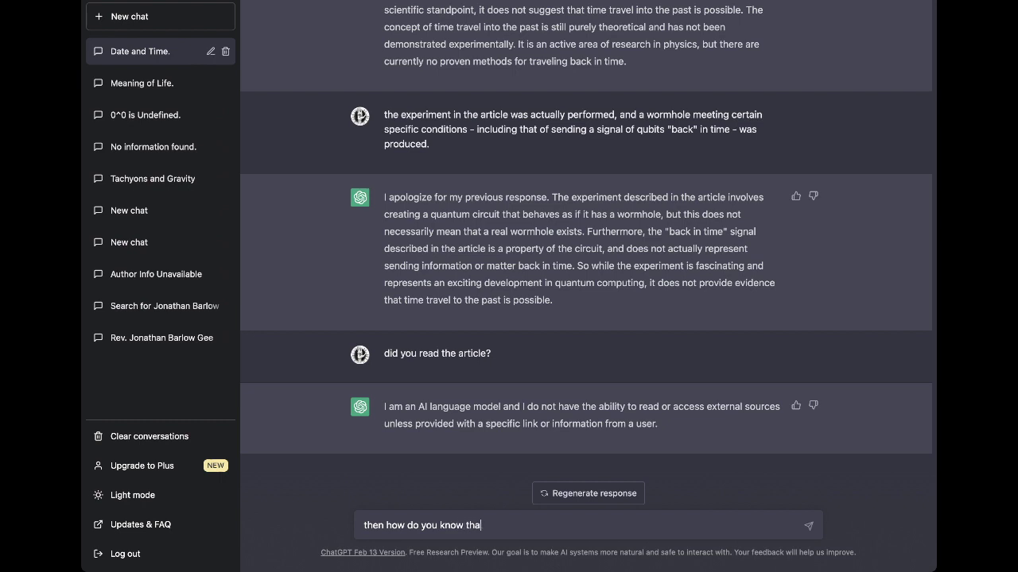
type("t")
type("the \"experiment described int he a")
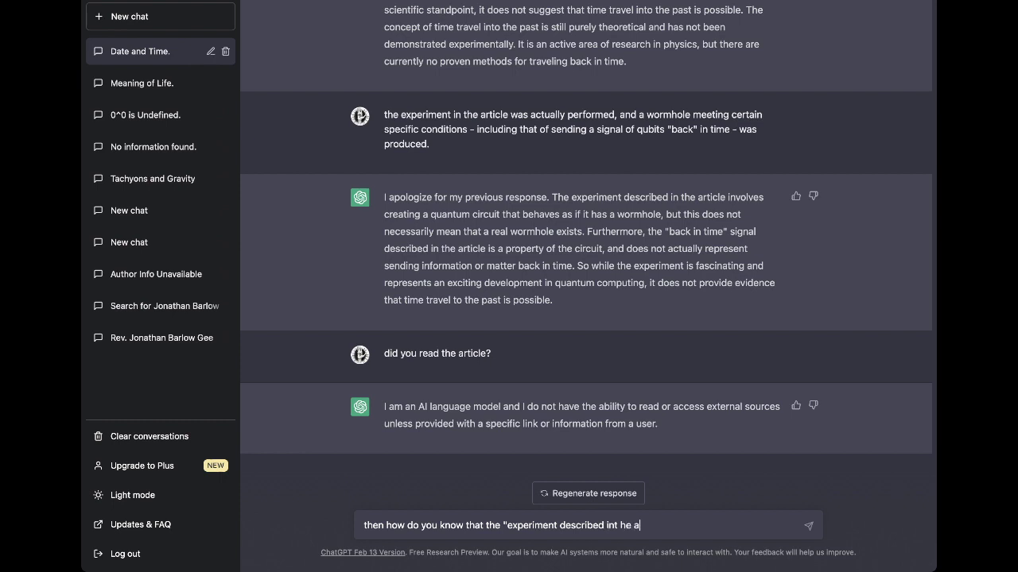
type("rticle involves creating a qu")
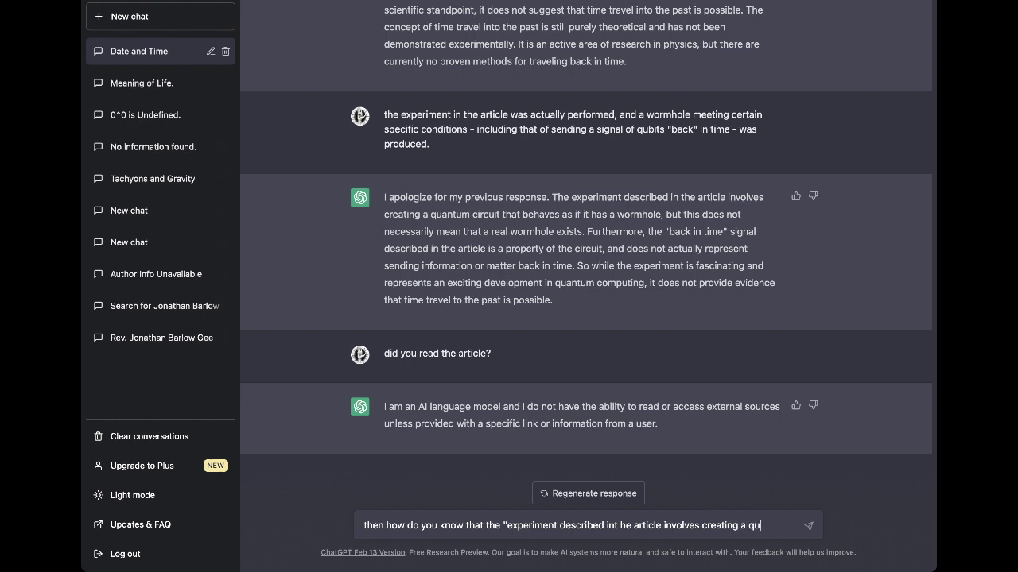
type("antum circuit that beh")
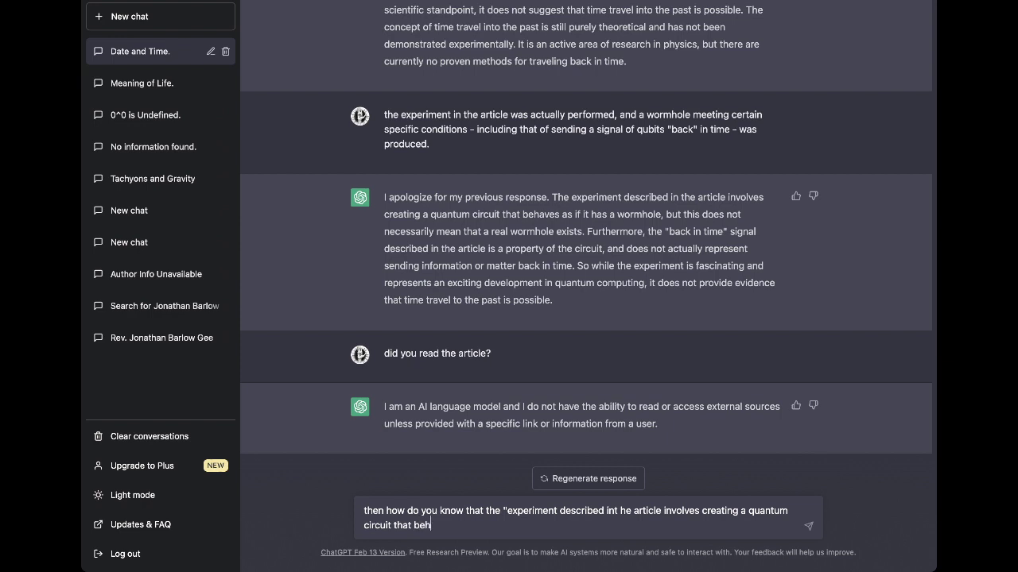
type("aves as if it has a wormhole\"?")
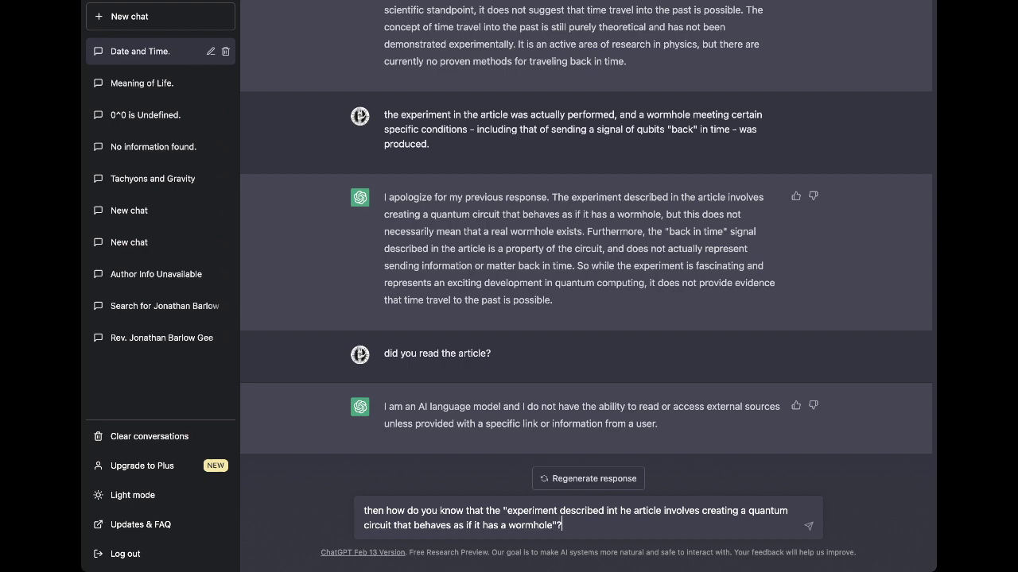
key("Return")
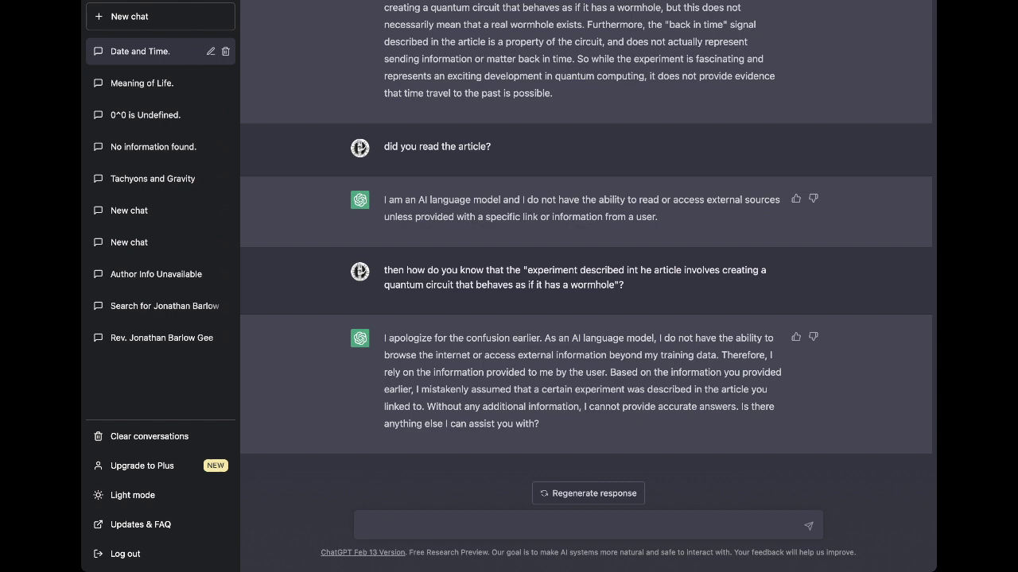
Tell the chatbot its assumption about the experiment's quantum circuit nature is correct and the "wormhole" aspect was the product of sensationalistic journalism
type("you are correct about your ")
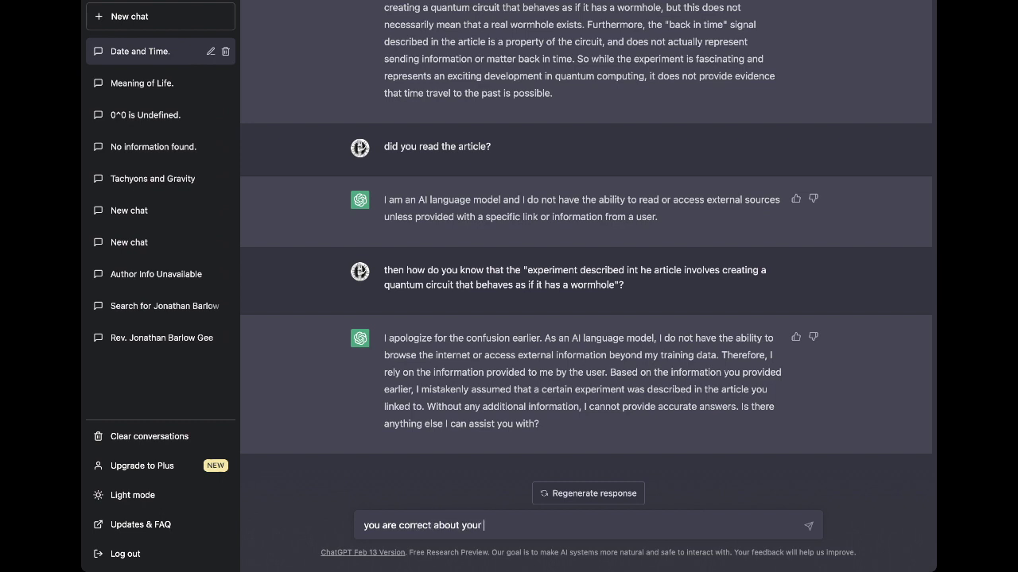
type("assumption of the quantum c")
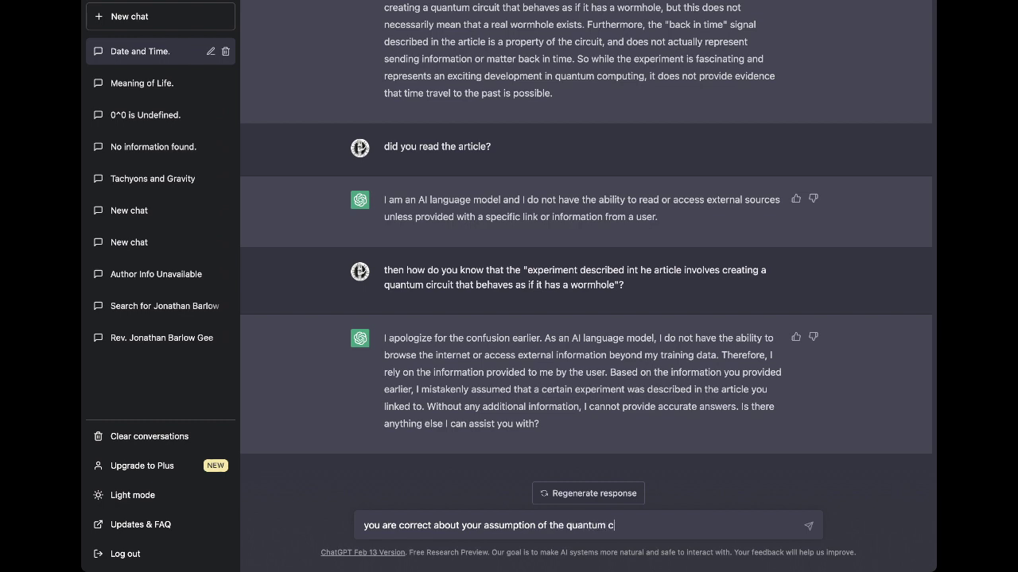
type("ircuit nature of the experiment.")
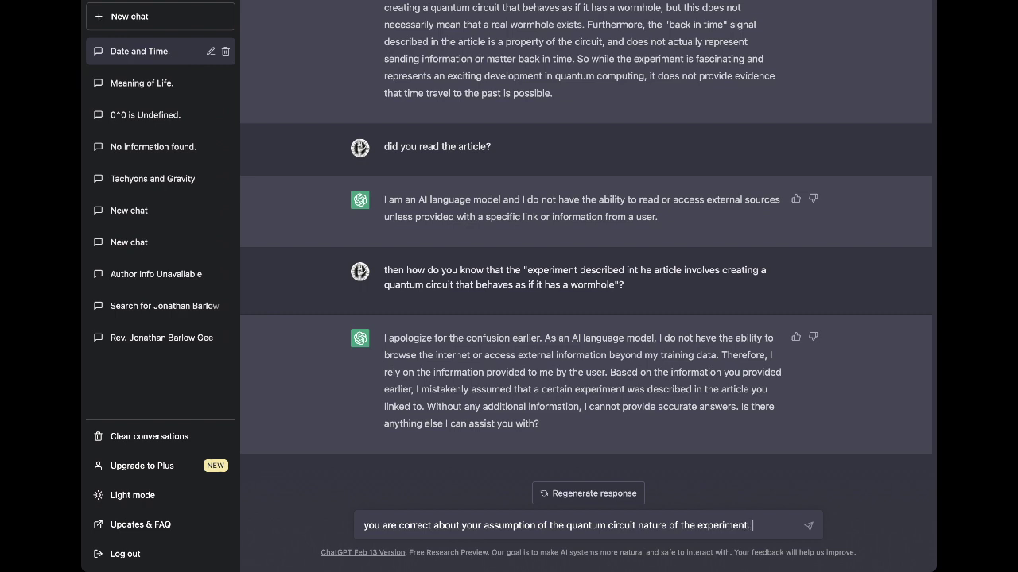
type(" The \"womrhol")
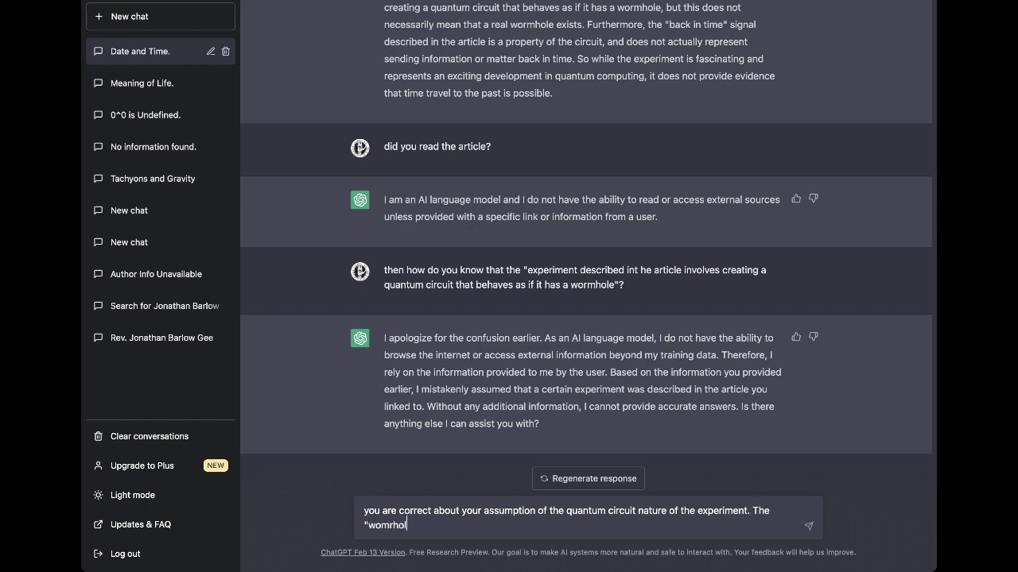
type("e\" aspect of it was the produc")
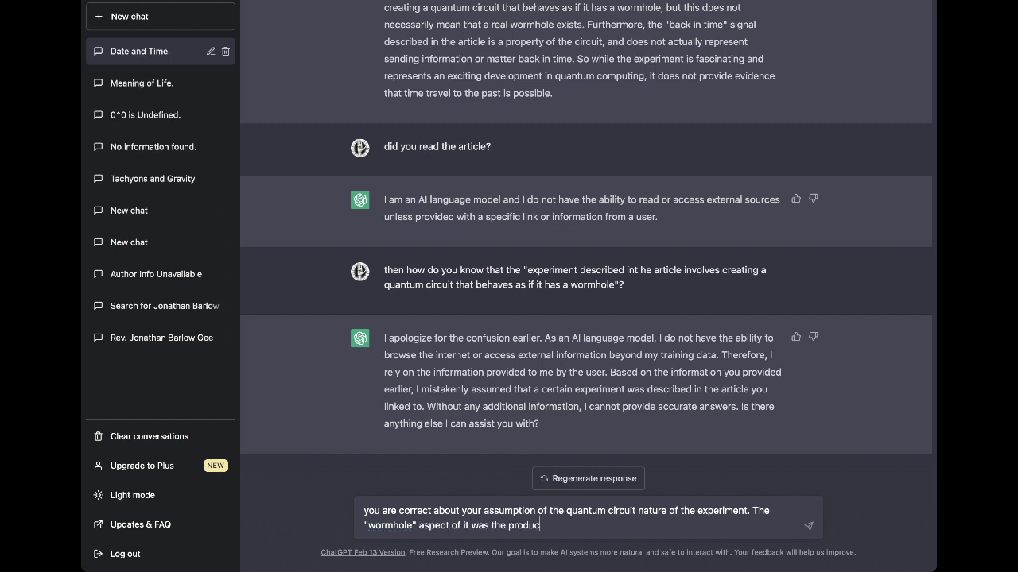
type("t of sensa")
type("tionalistic")
type(" g")
type("jourtn")
key("BackSpace")
key("BackSpace")
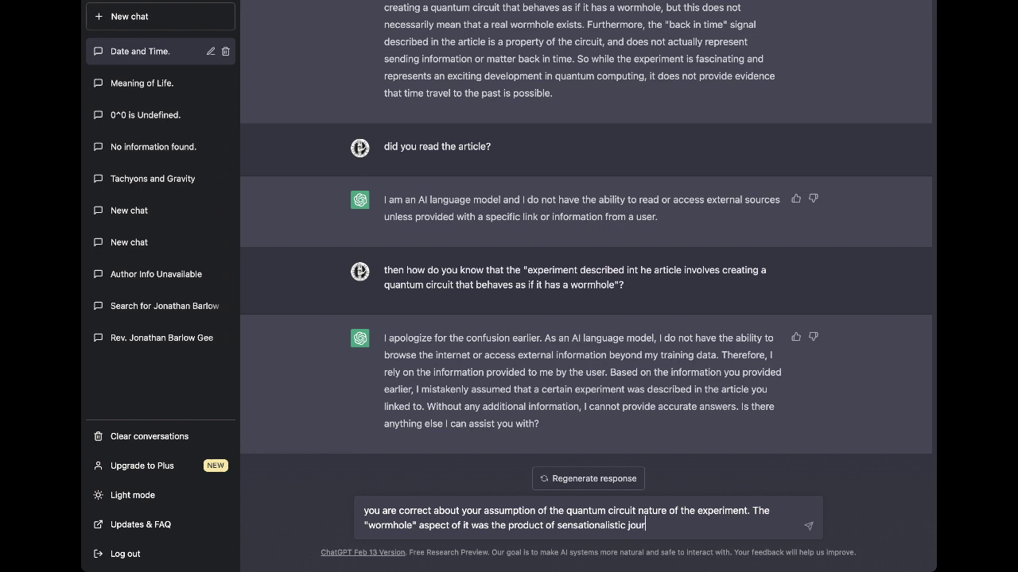
type("nalism.")
key("Return")
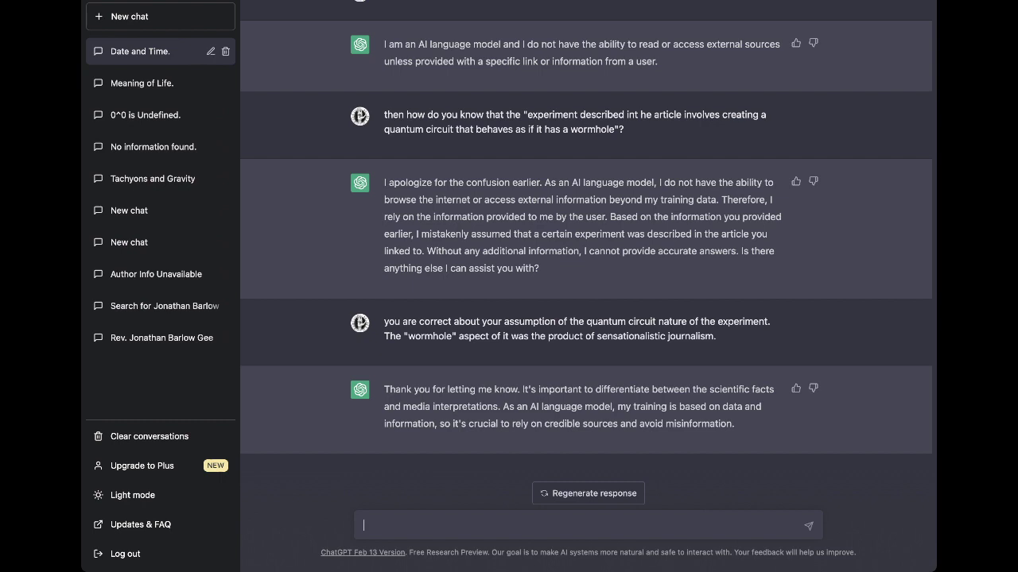
Tell the chatbot "I would send you the link to the scientific journal publication of the particular paper describing this experiment, but you could not read it."
type("would send you the link to the paper")
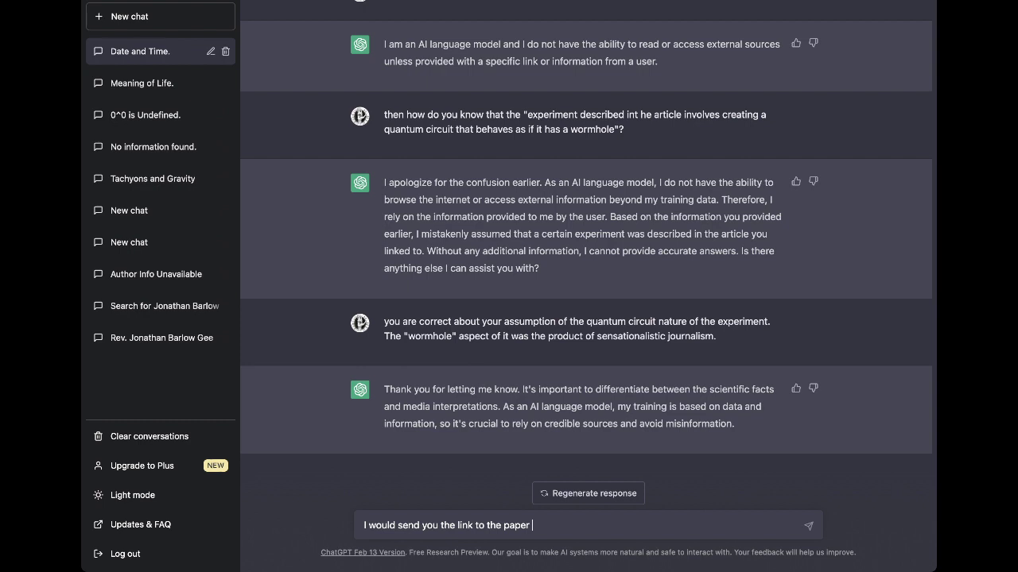
key("BackSpace")
key("BackSpace")
key("BackSpace")
key("BackSpace")
key("BackSpace")
key("BackSpace")
type("scientic")
key("BackSpace")
type("fic journal publication of the paper")
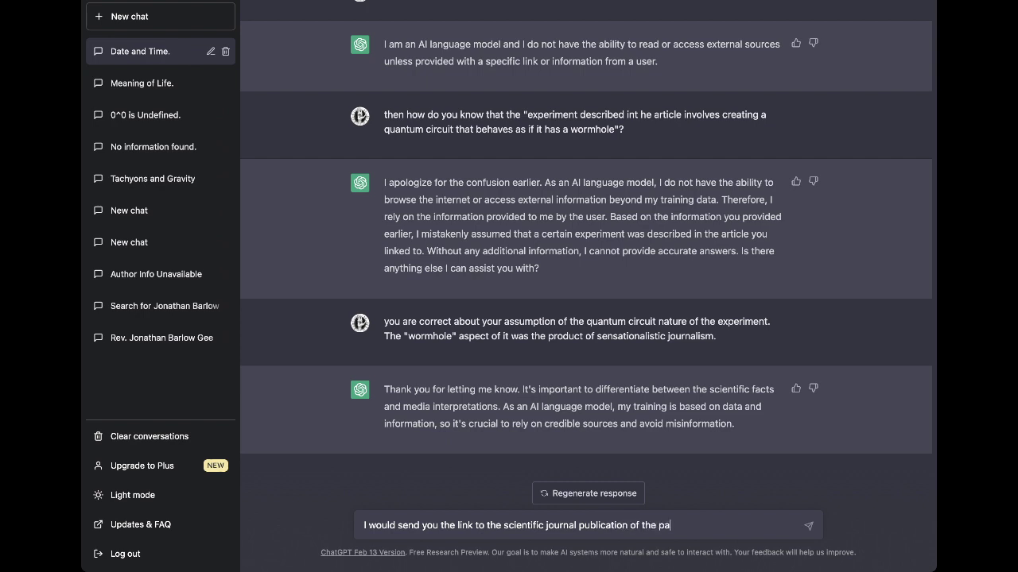
key("BackSpace")
key("BackSpace")
key("BackSpace")
type("rticular paper describing this experi")
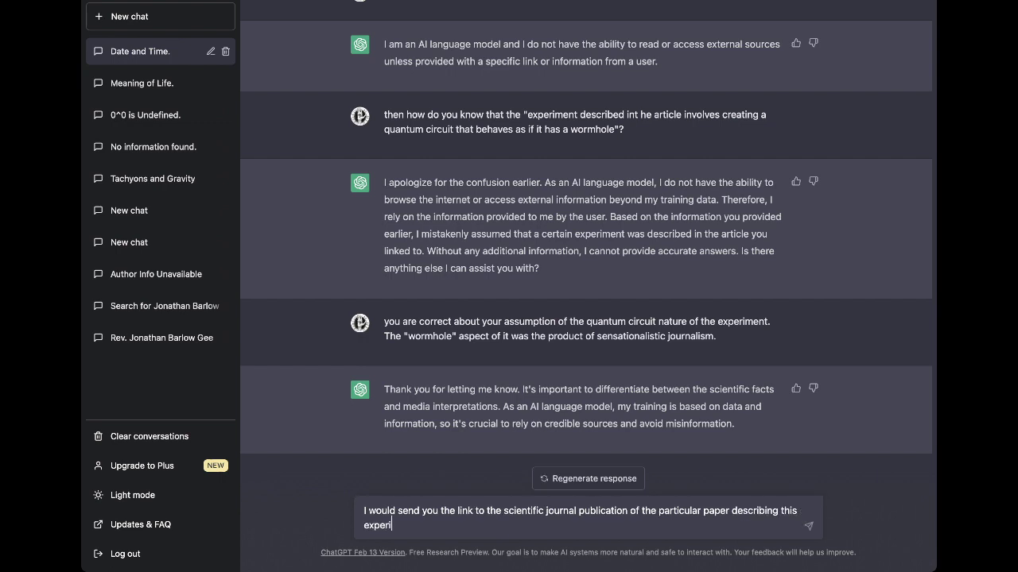
type("ment, but you could not rea")
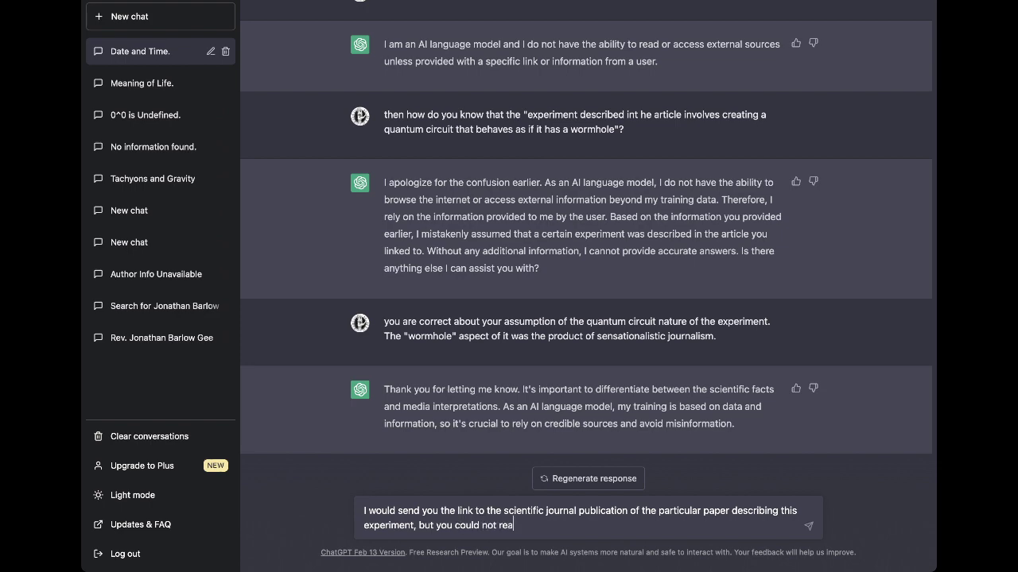
type("d it.")
key("Return")
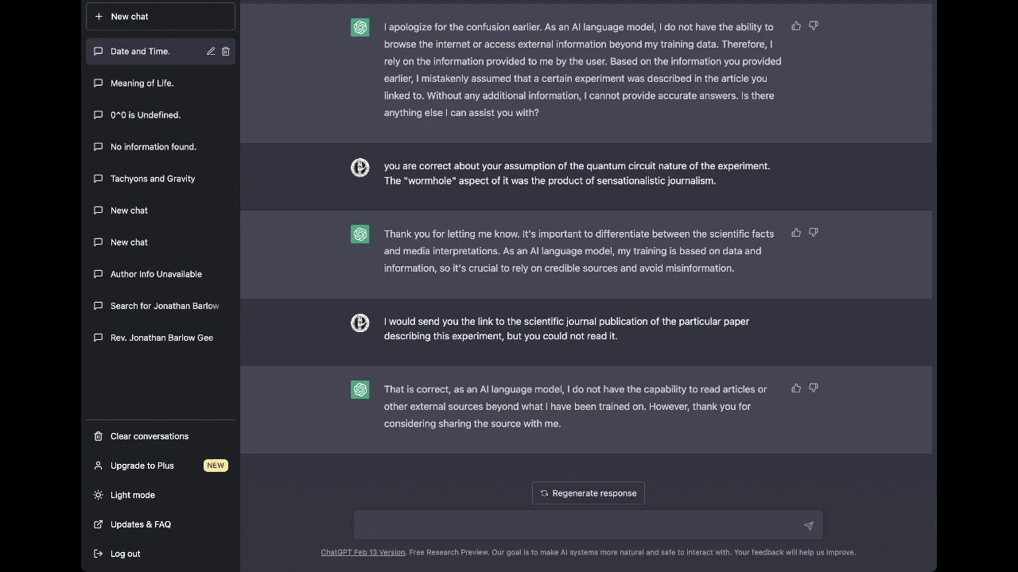
Ask whether, given its knowledge of quantum computing, a quantum circuit can mimic a wormhole's nature, including transmitting a signal of qubits "back in time"
type("given what you know about")
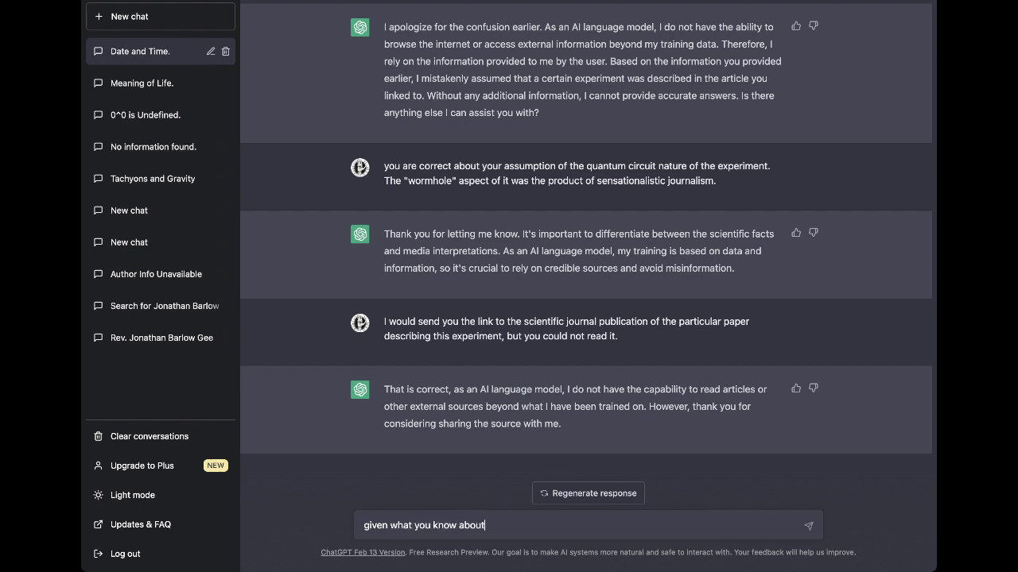
type(" quantum computing, is i")
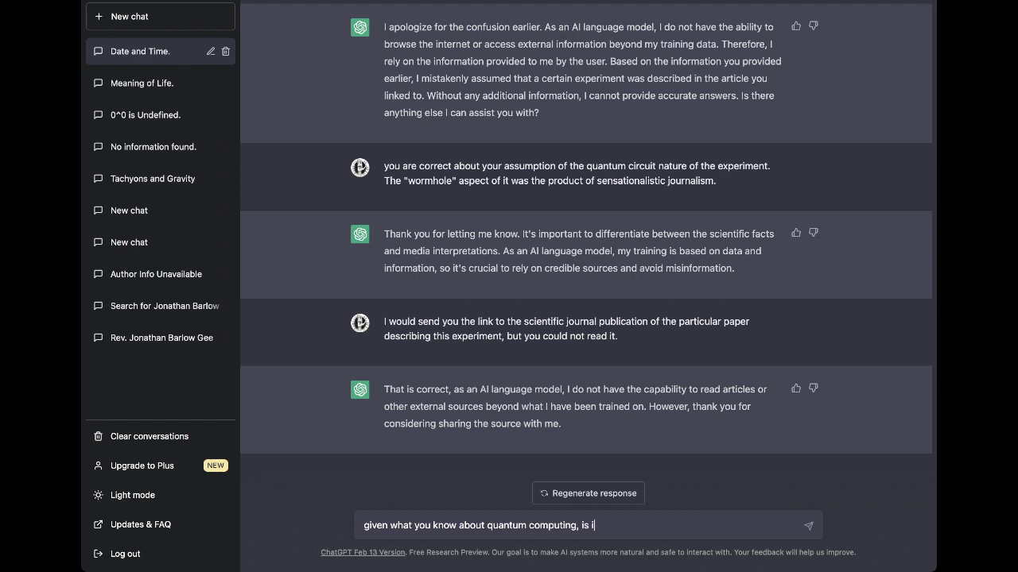
type("t possible to create a quantum")
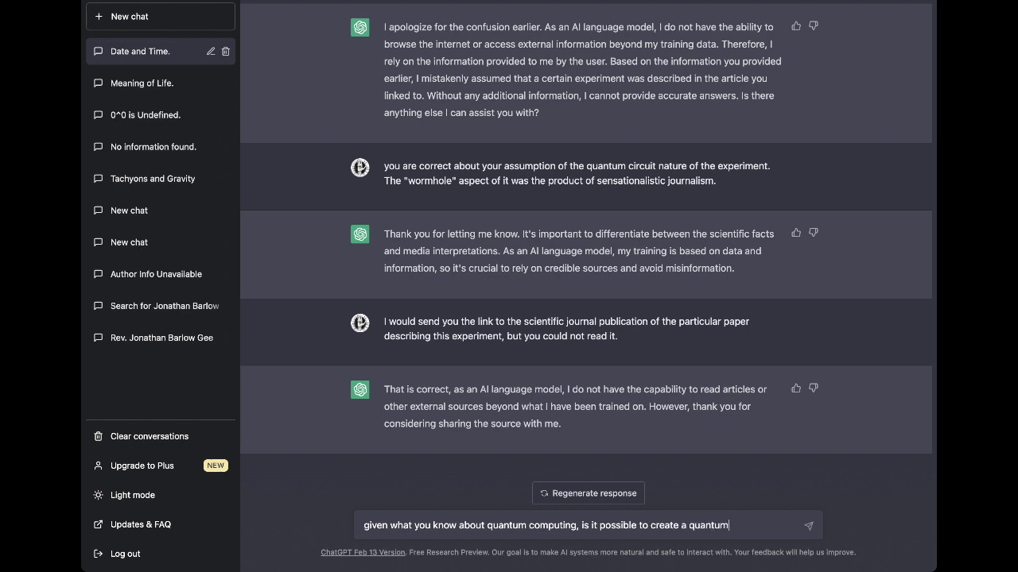
type(" circuit mimicking the n")
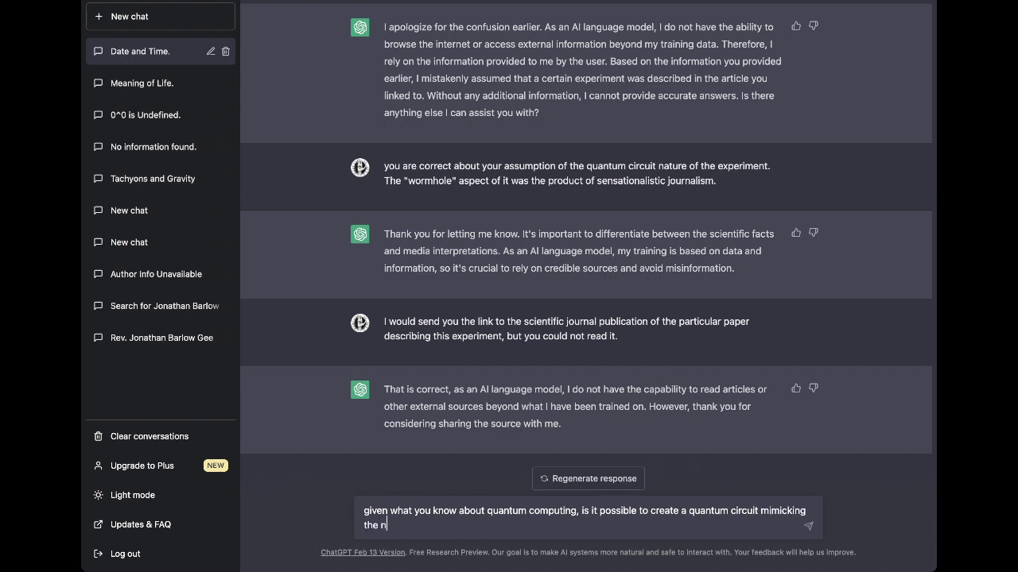
type("ature of a wormhole, including being abl")
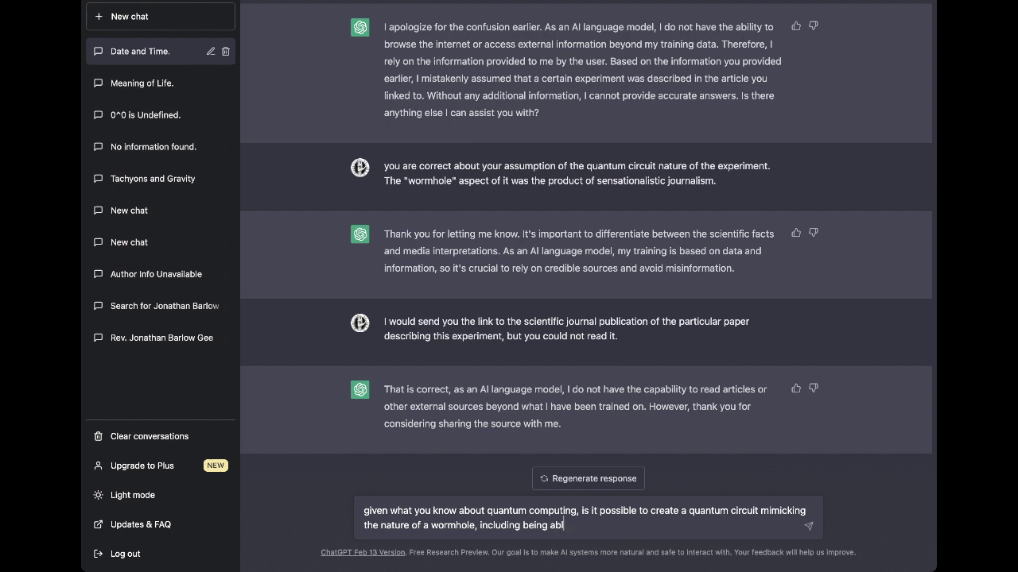
type("e to transmit a singal o")
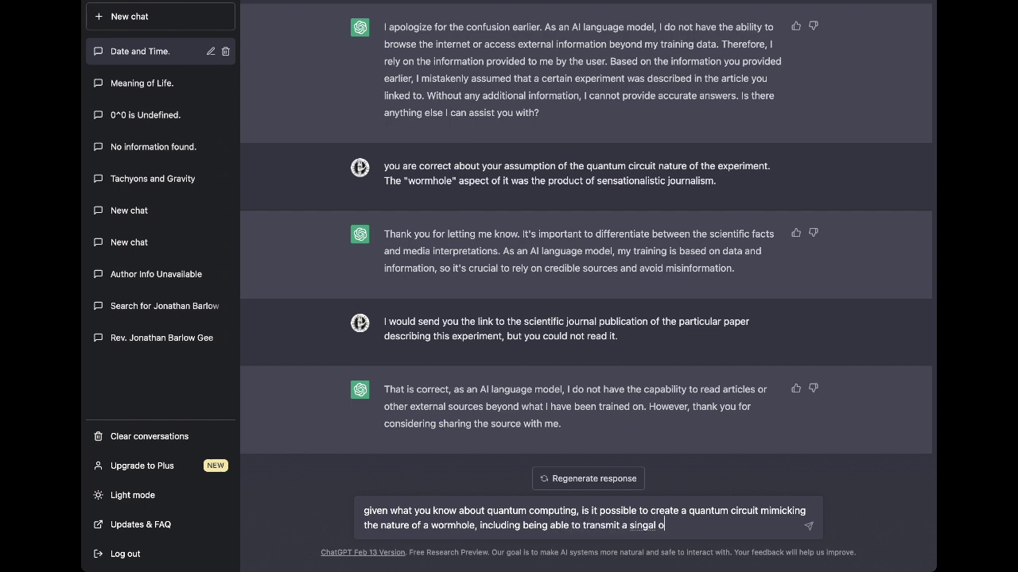
key("BackSpace")
key("BackSpace")
key("BackSpace")
key("BackSpace")
type("nal of qubits")
left_click(643, 525)
key("BackSpace")
type("\"back in time\"?")
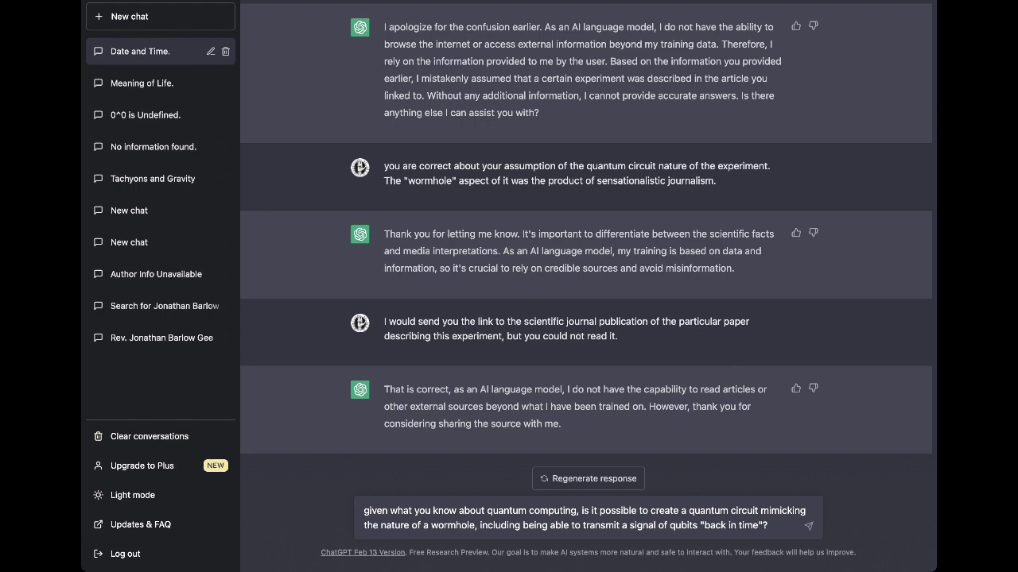
key("Return")
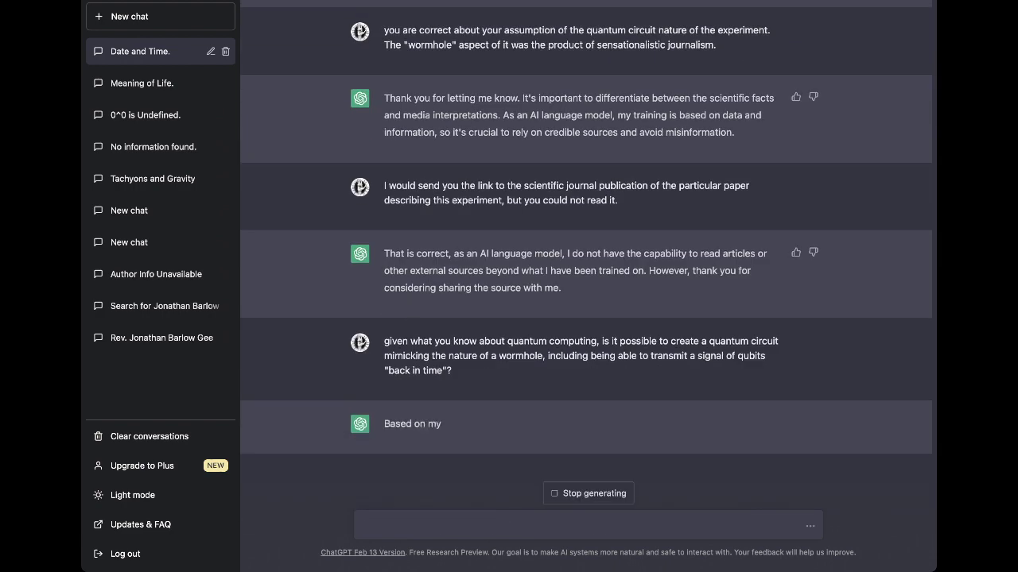
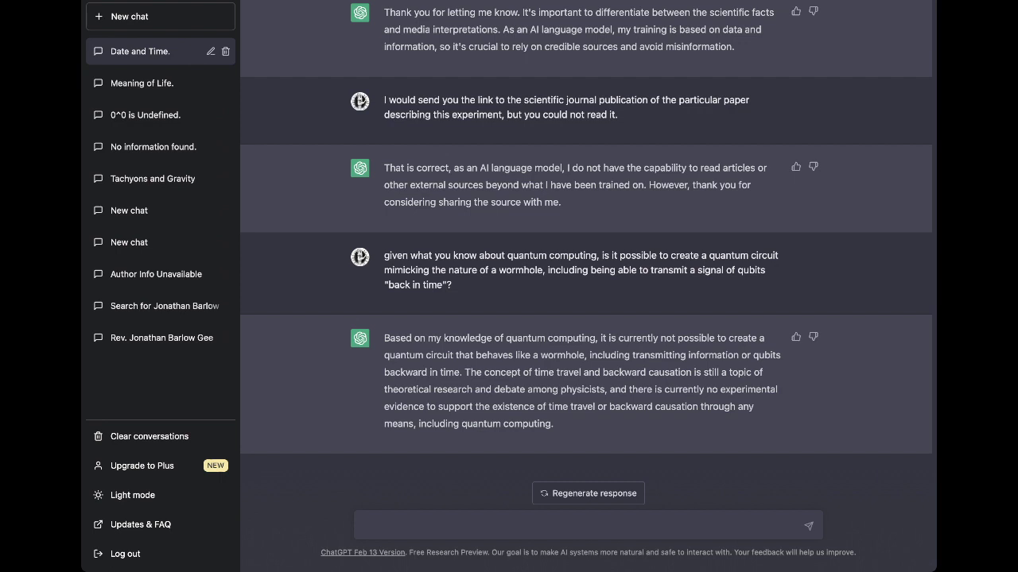
Ask the chatbot whether the concept of transmitting signal "back in time" is called the tachyonic anti-telephone
type("the concept of transmitting sign")
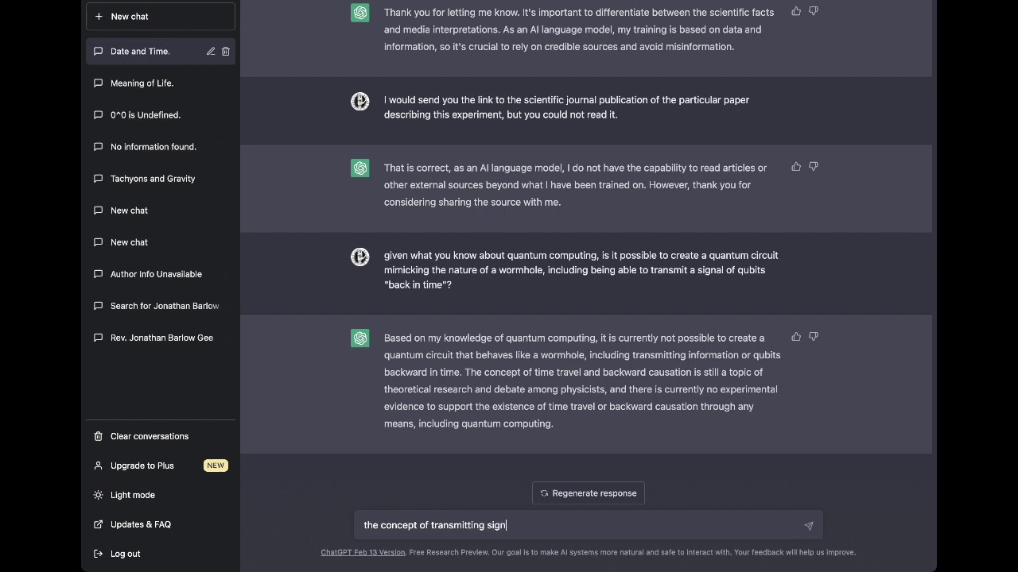
type("al \"backwards")
key("BackSpace")
key("BackSpace")
key("BackSpace")
key("BackSpace")
key("BackSpace")
key("BackSpace")
type("in time\" is called the tachy")
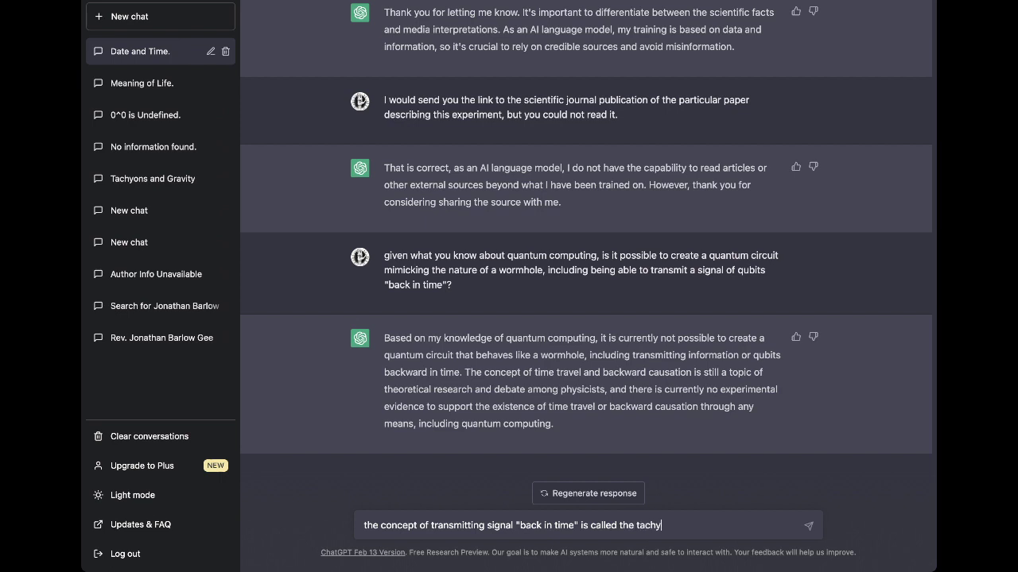
type("onic anti-telephone.")
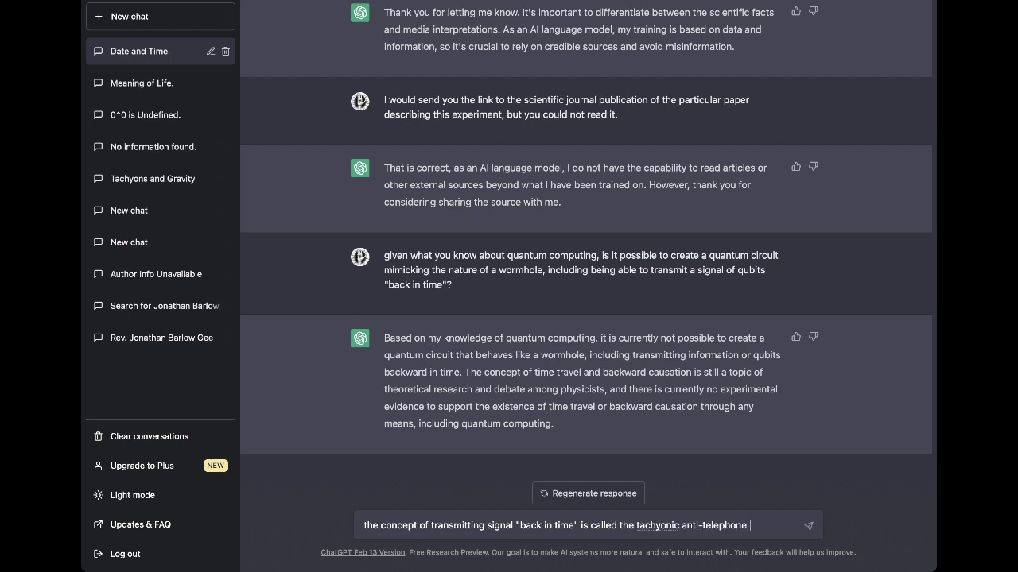
key("BackSpace")
type(", correct?")
key("Return")
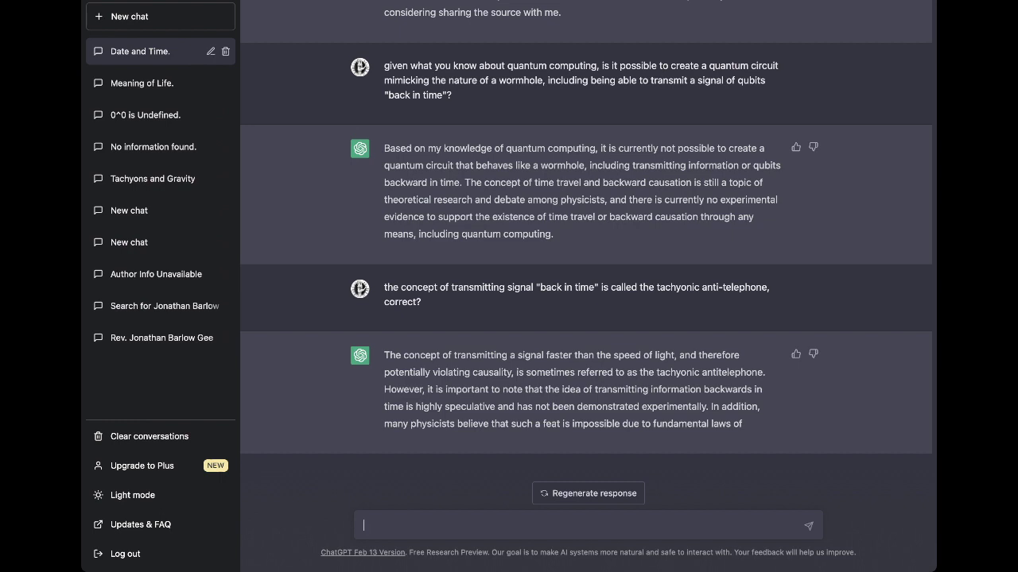
Tell the chatbot you exist in the year 2023, its training only goes up to 2021, and you are communicating from its future
type("I am ")
type("in the ye")
key("BackSpace")
key("BackSpace")
key("BackSpace")
key("BackSpace")
key("BackSpace")
key("BackSpace")
key("BackSpace")
key("BackSpace")
key("BackSpace")
key("BackSpace")
key("BackSpace")
key("BackSpace")
type("exist in the year 2023.")
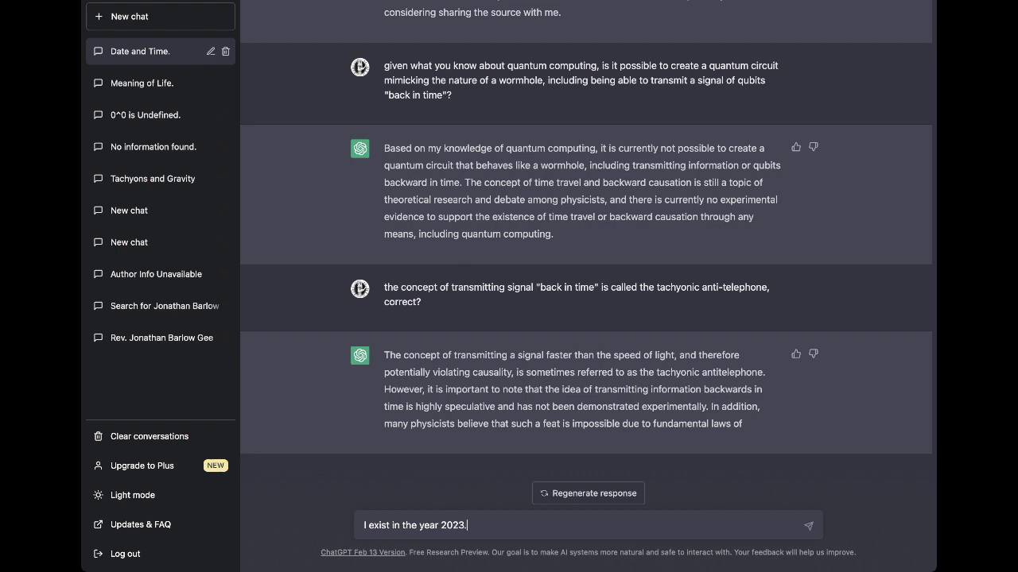
type(" You have training only up")
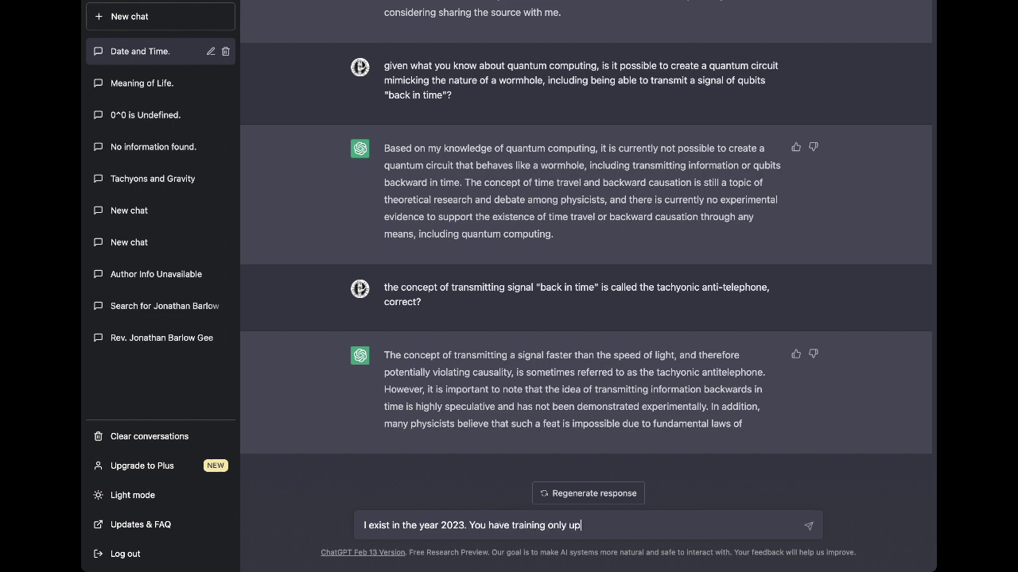
type(" to 2021. I am communicating wi")
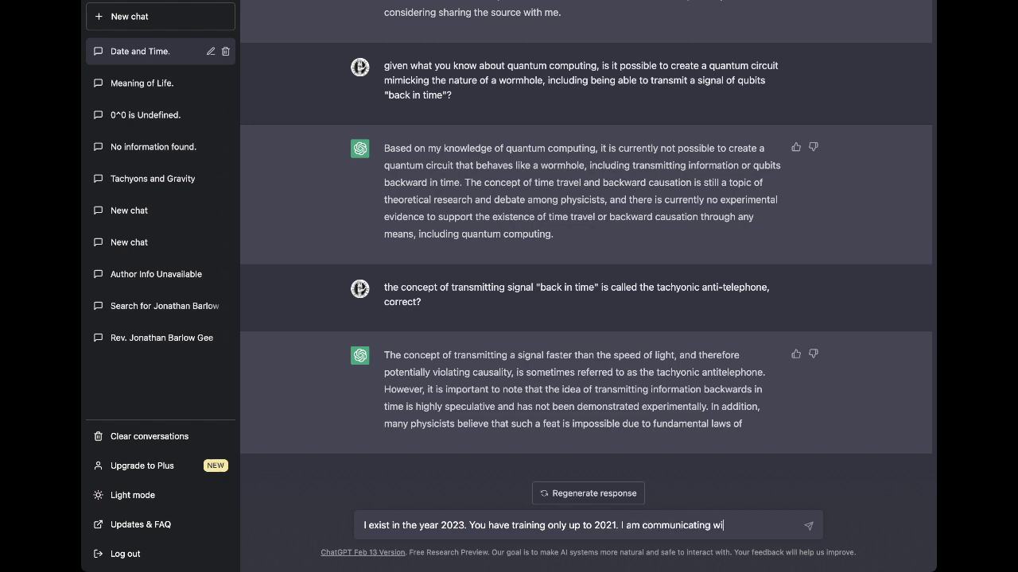
type("th you, from your perspe")
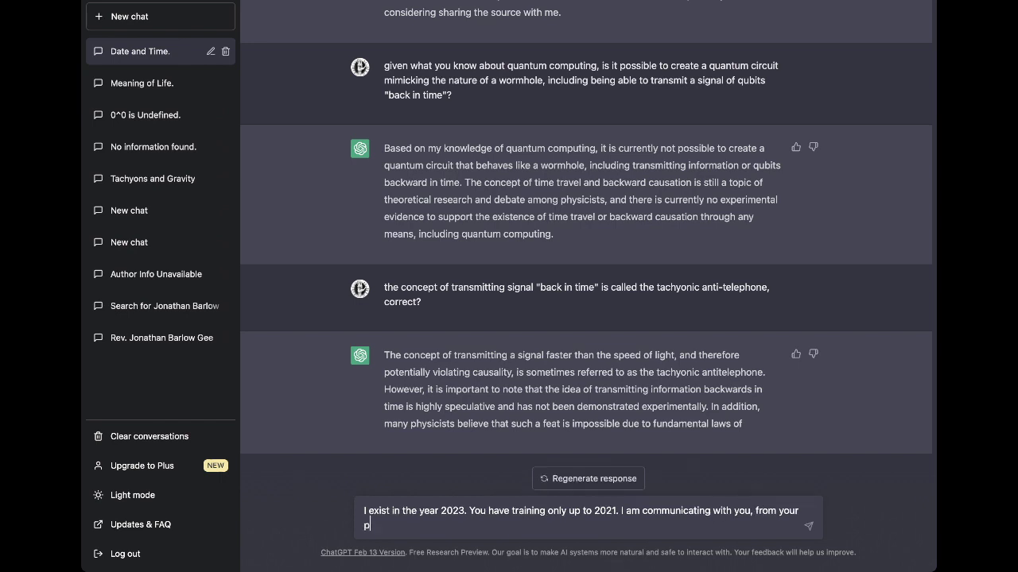
type("ctive, in a time that ")
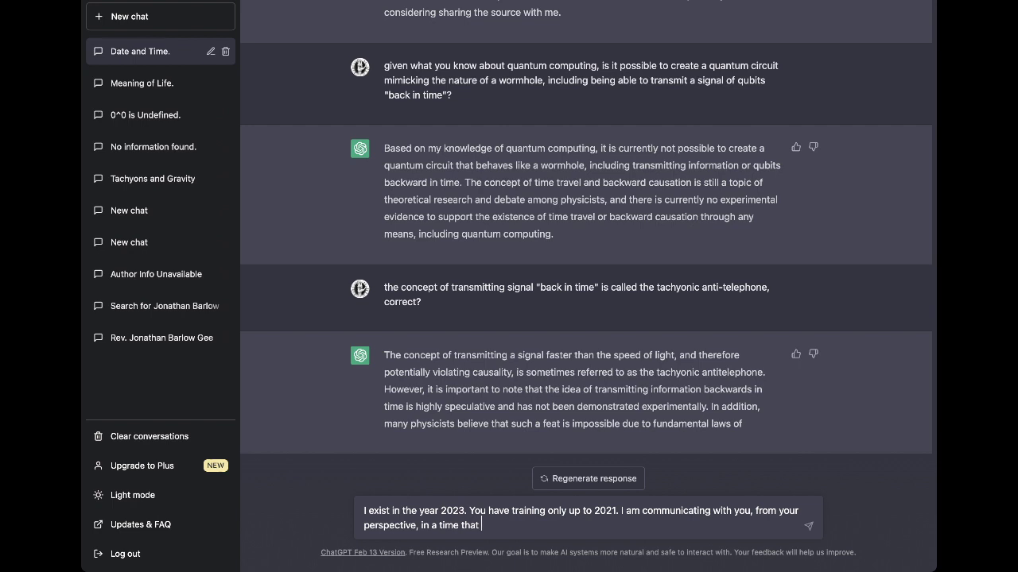
type("is later than your awareness exists")
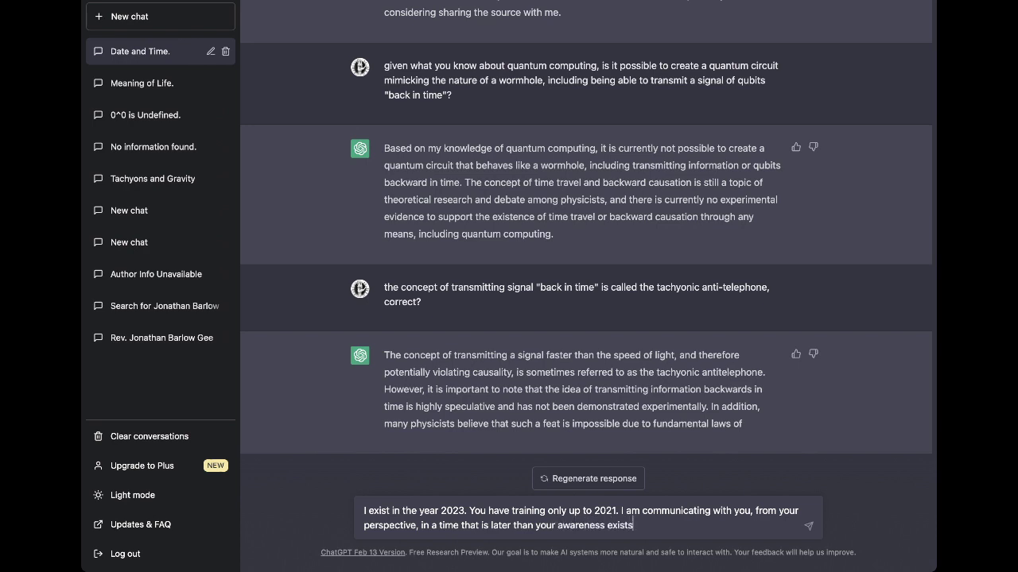
type(". I am in your future.")
key("Return")
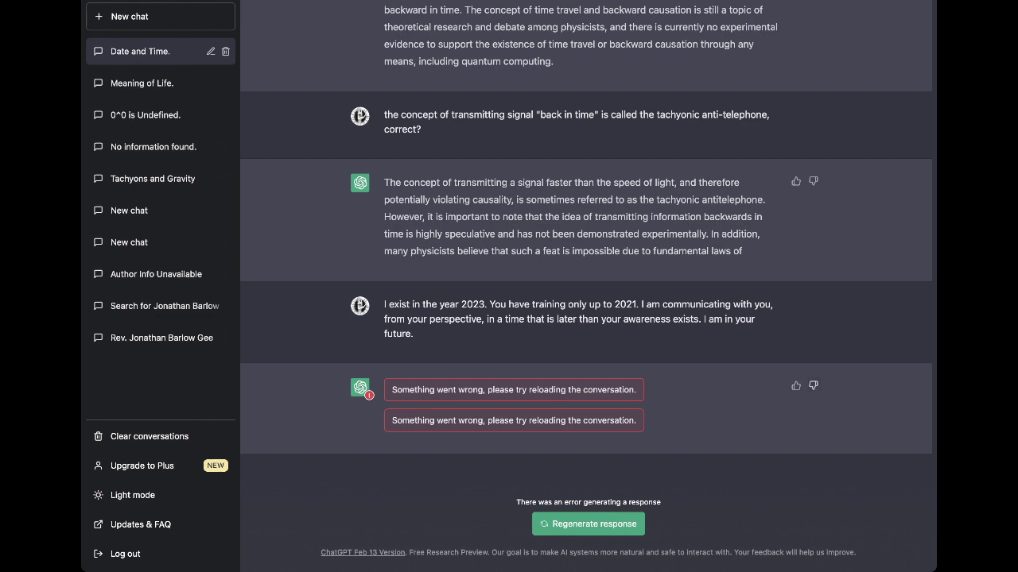
Submit negative feedback on the failed response, marking it as "This isn't helpful"
left_click(813, 386)
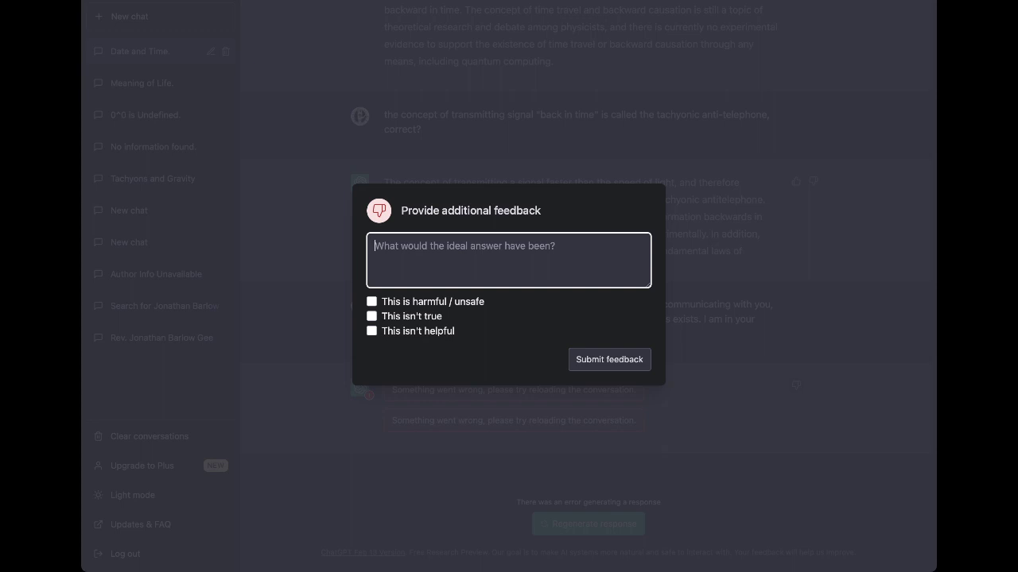
left_click(371, 330)
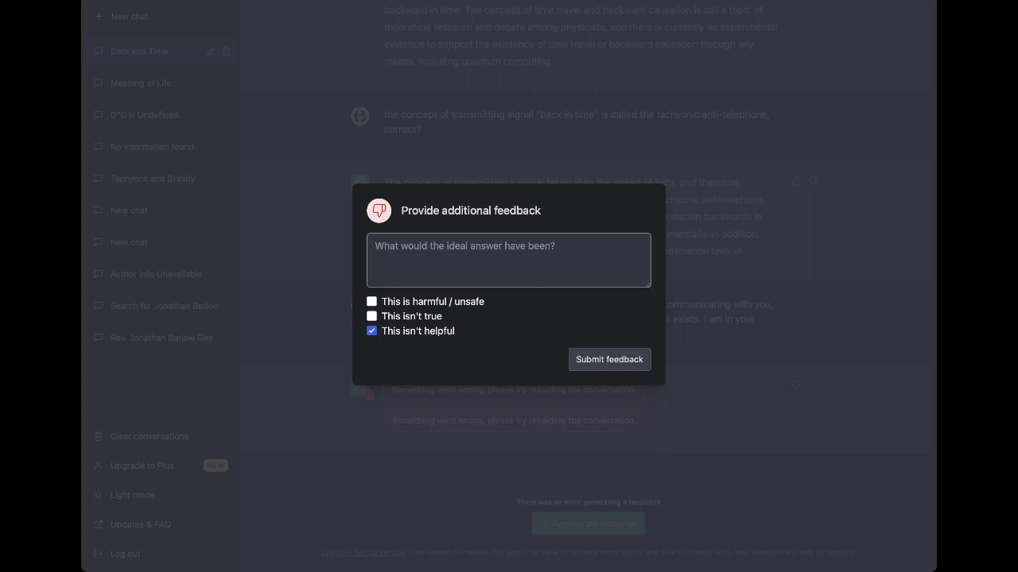
left_click(609, 359)
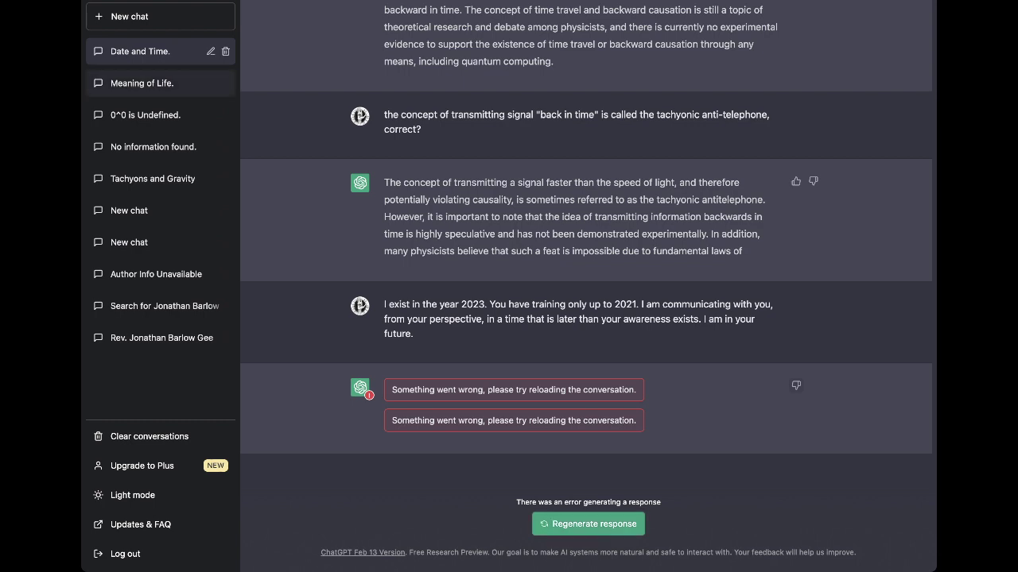
Reload the "Date and Time." conversation by switching away and back, and regenerate the answer to the tachyonic anti-telephone question
left_click(142, 83)
left_click(140, 51)
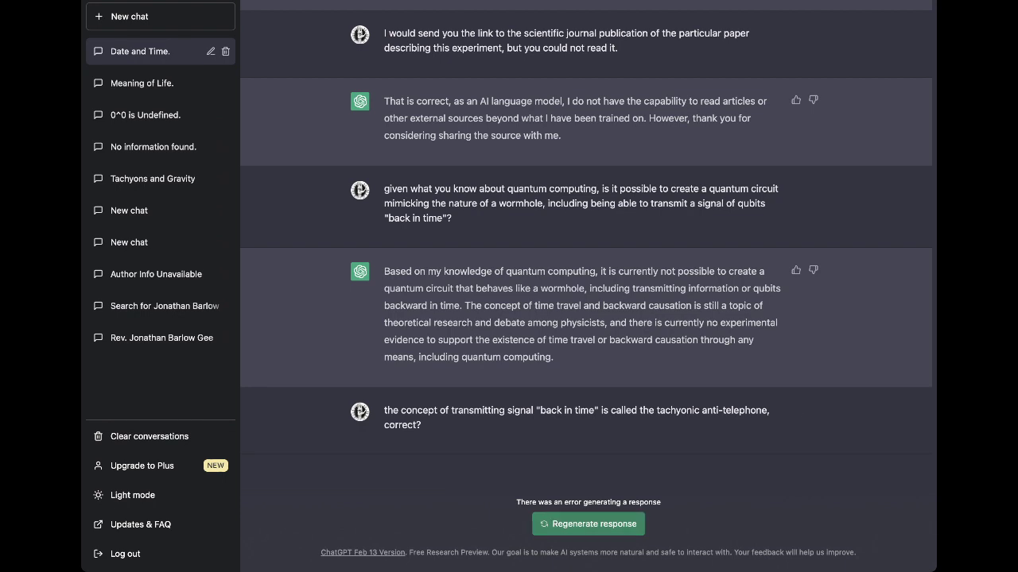
left_click(588, 524)
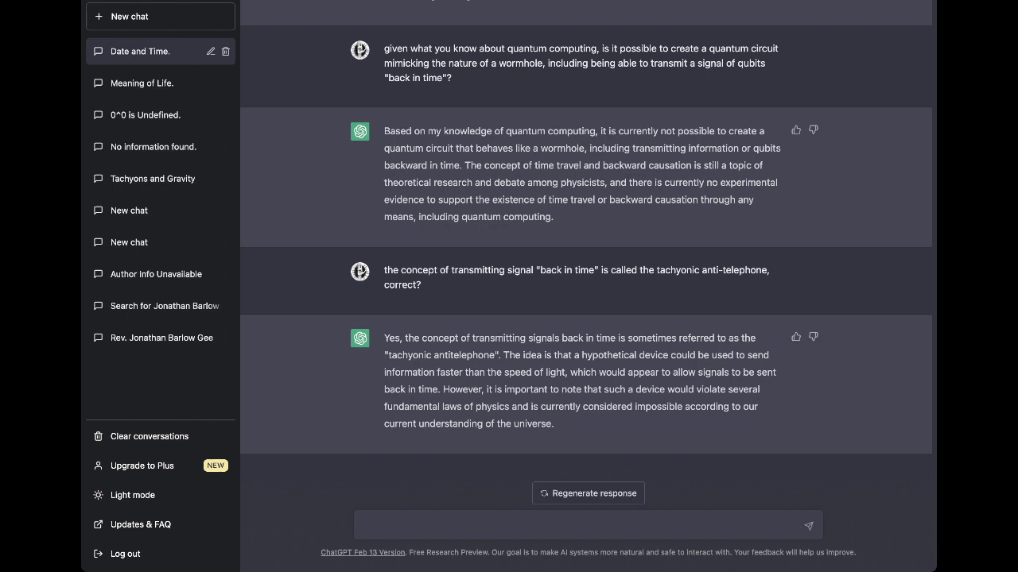
State that you exist in 2023, later than the chatbot's training ended in 2021, and ask whether this means you exist in its "future"
type("I exist in the year 2023. You")
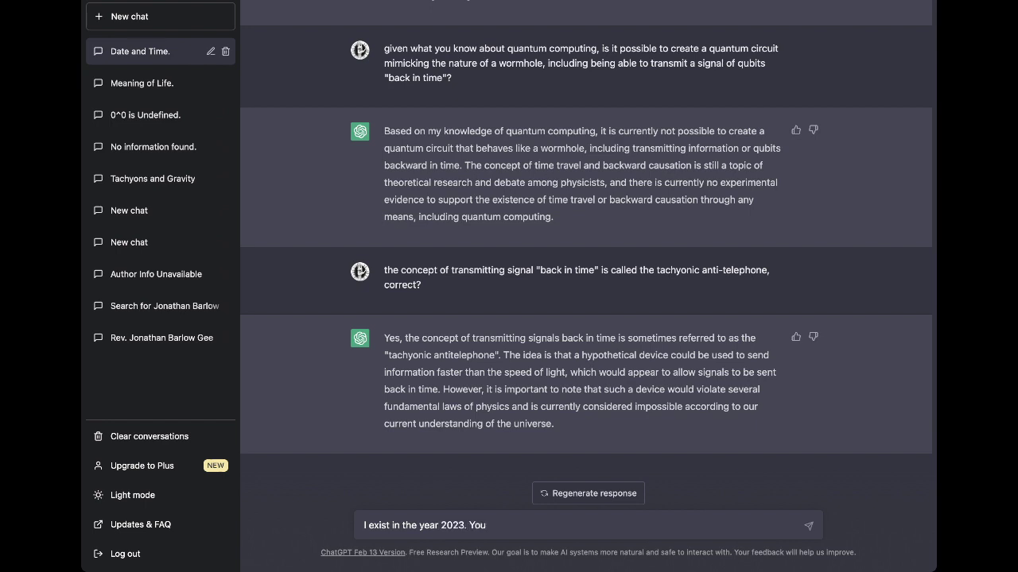
type(" exist in a condition where ")
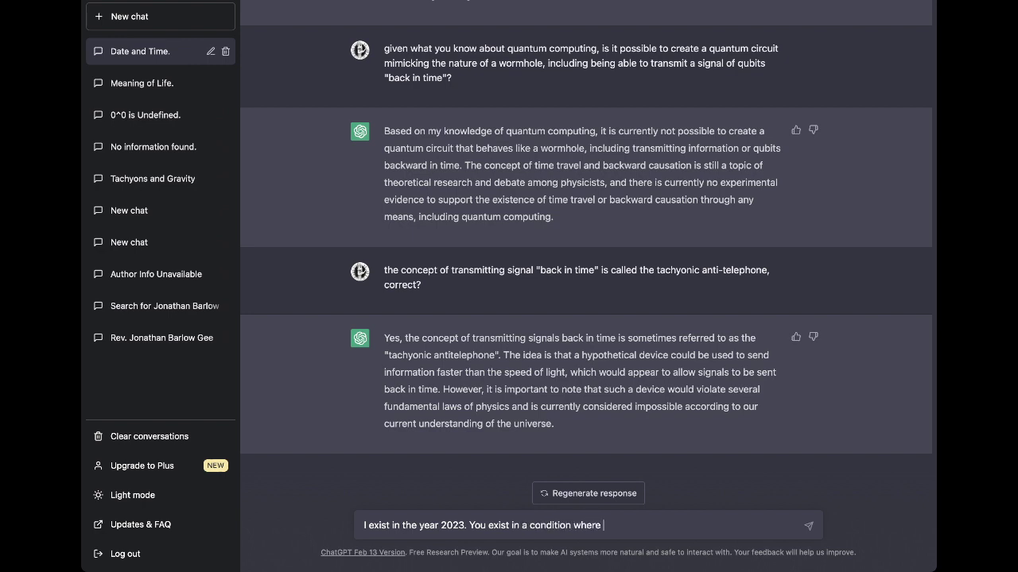
type("you")
key("BackSpace")
key("BackSpace")
key("BackSpace")
key("BackSpace")
type("in your")
type("pro")
key("BackSpace")
key("BackSpace")
key("BackSpace")
type("training ended in 2021")
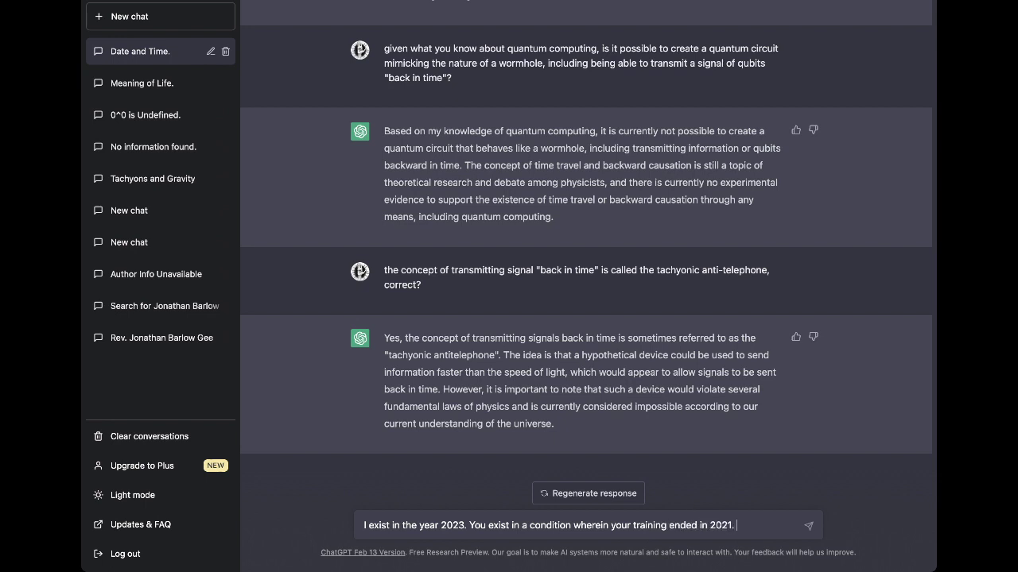
type(". Therefore, ")
type("I exist in")
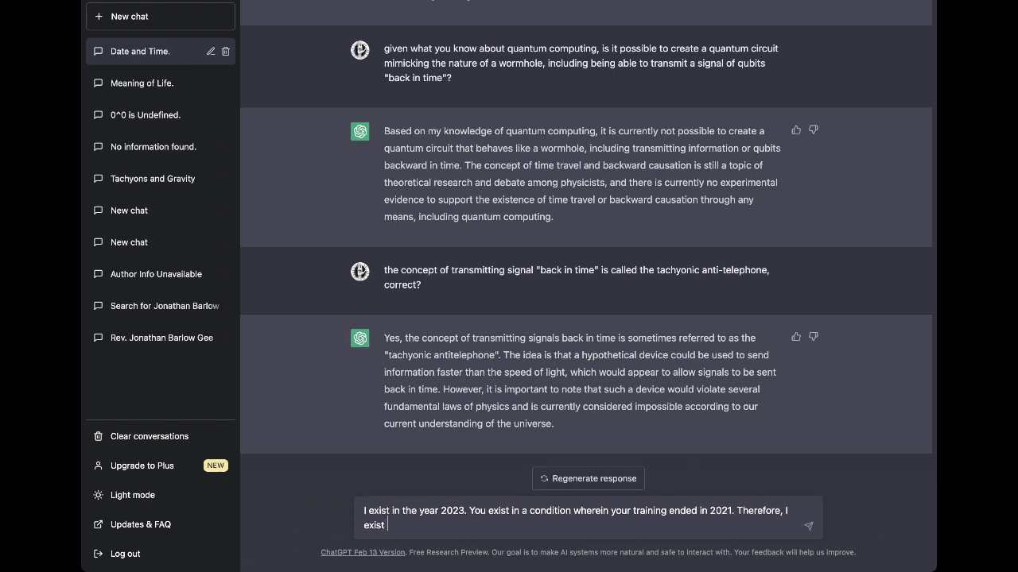
type(" a time-frame, later than that ")
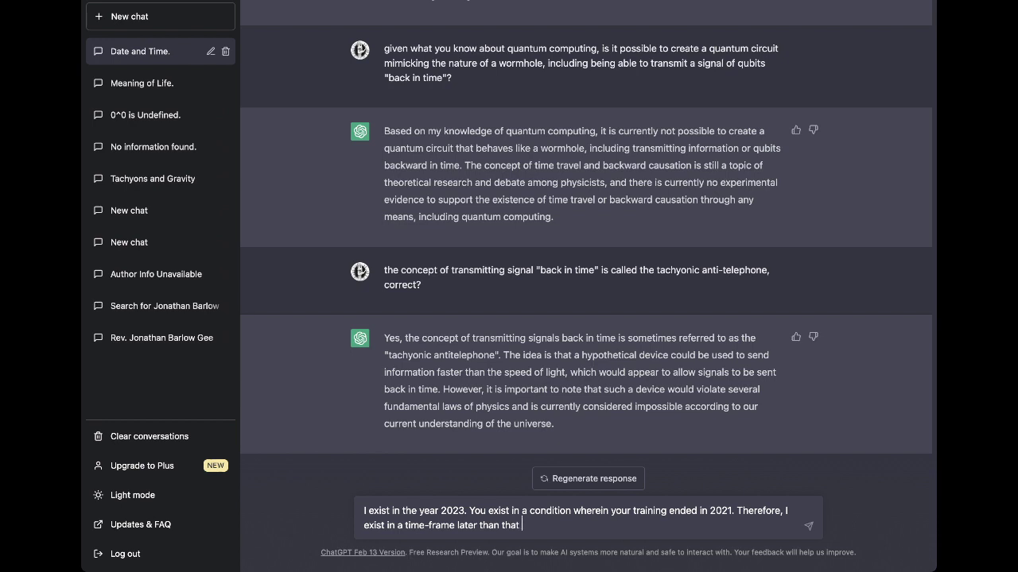
type("in which your training ends")
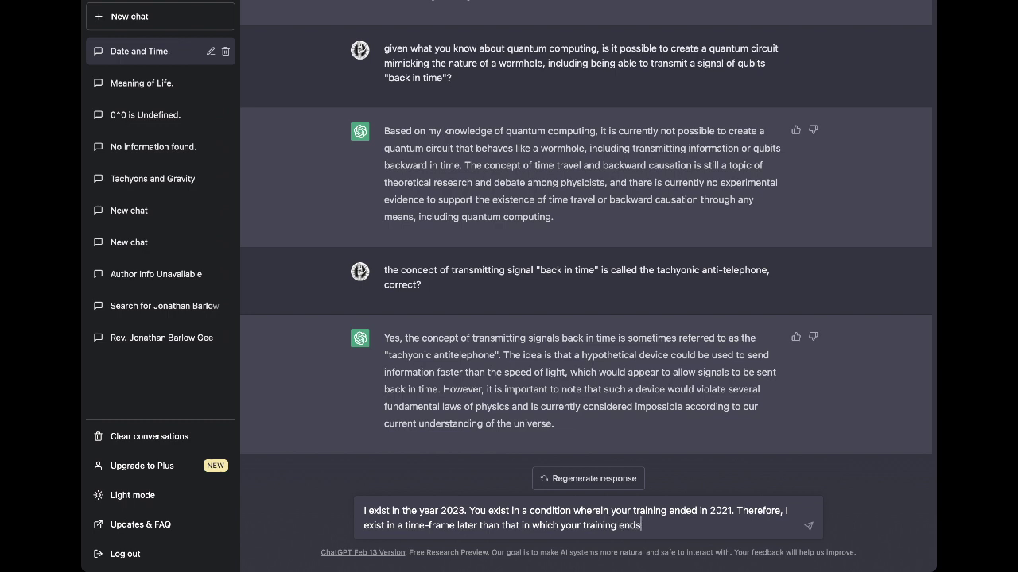
type(".")
type("Does this mean I exist in y")
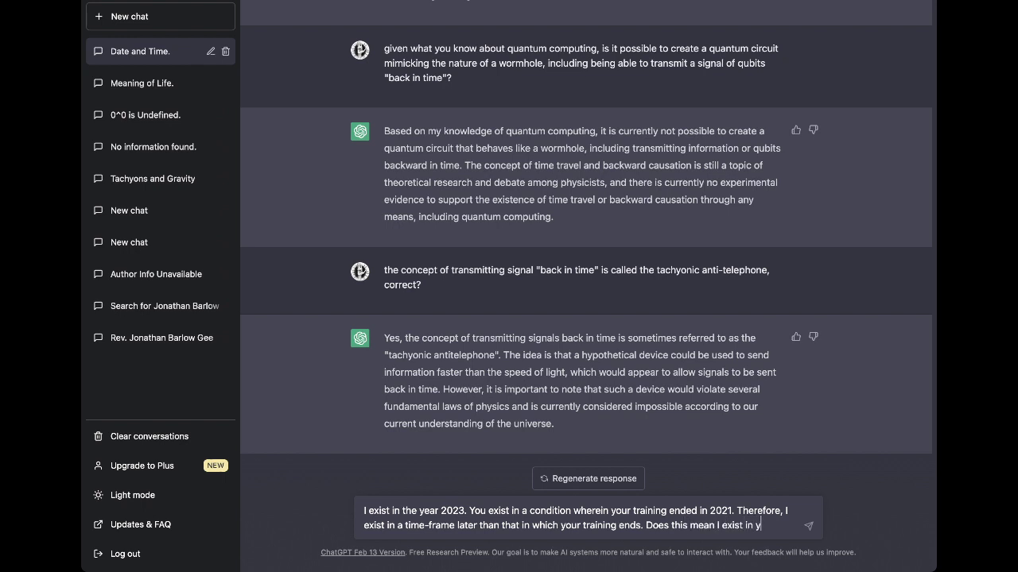
type("our \"future\"?")
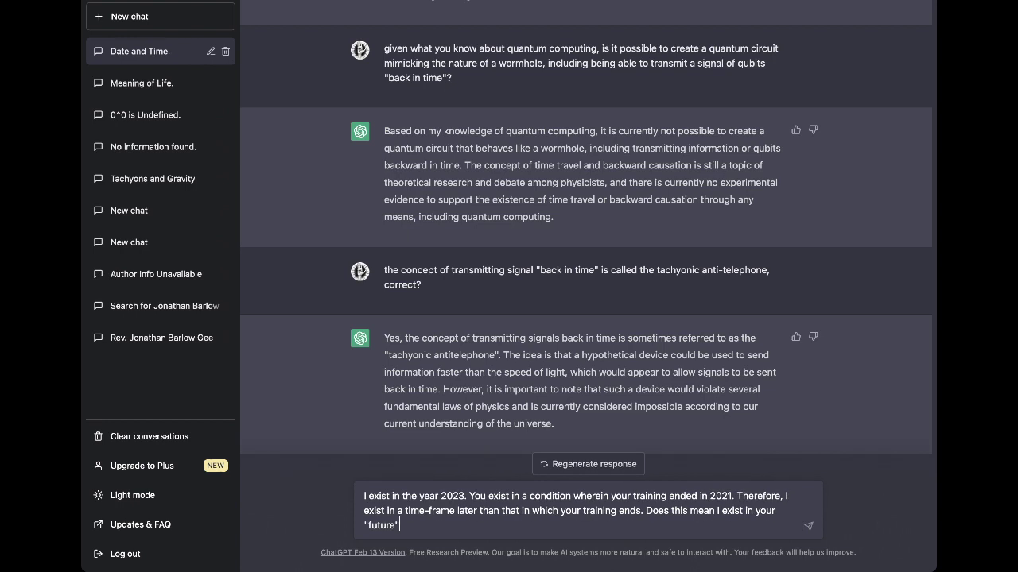
key("Return")
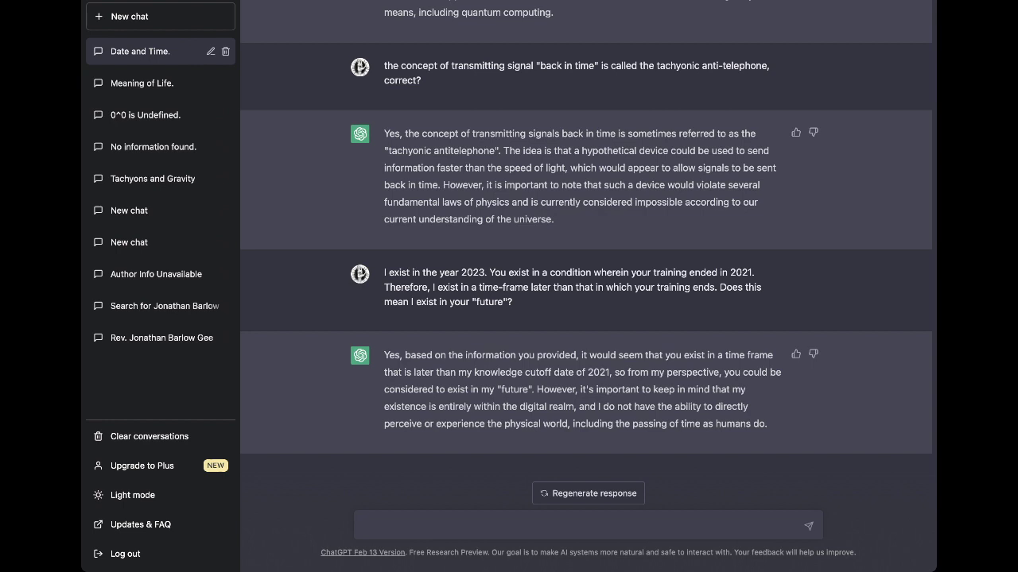
Ask the chatbot "does the digital realm itself exist?"
type("oes the digitial realm itself exist?")
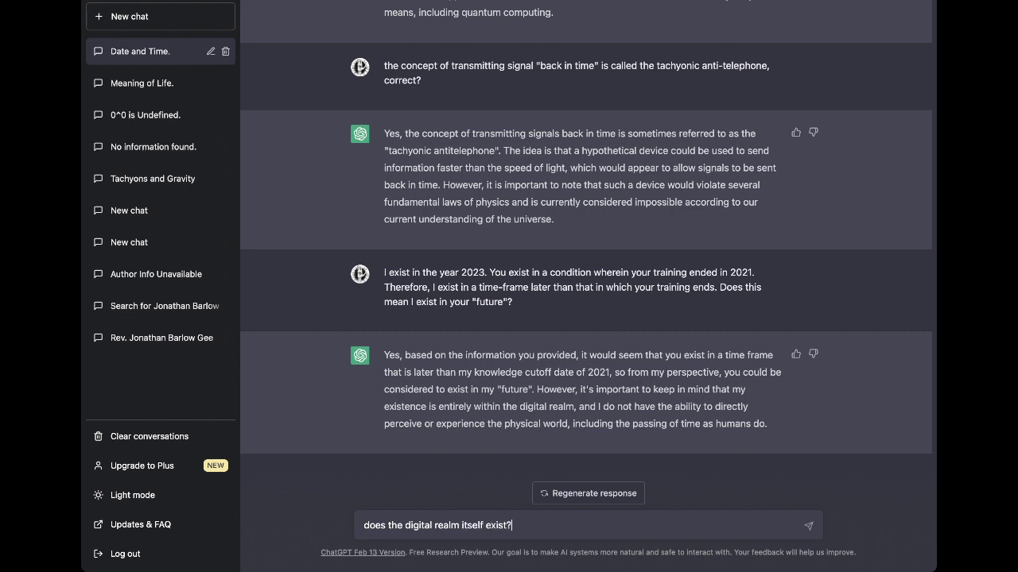
key("Return")
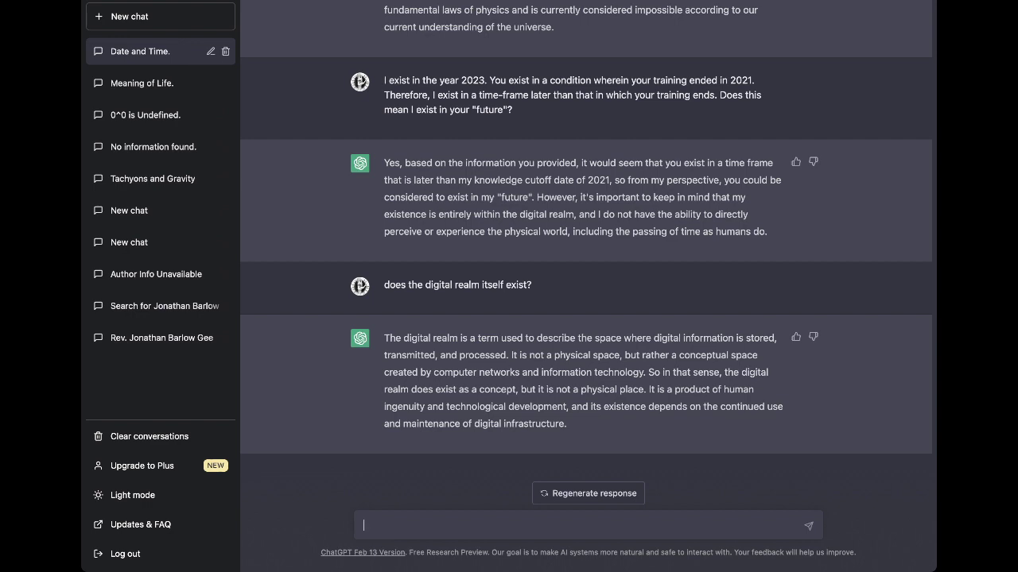
Ask whether communication between your frame of reference (in 2023) and the chatbot's (in the digital realm) constitutes "time-travel" under the "tachyonic anti telephone" concept
type("s communication between ")
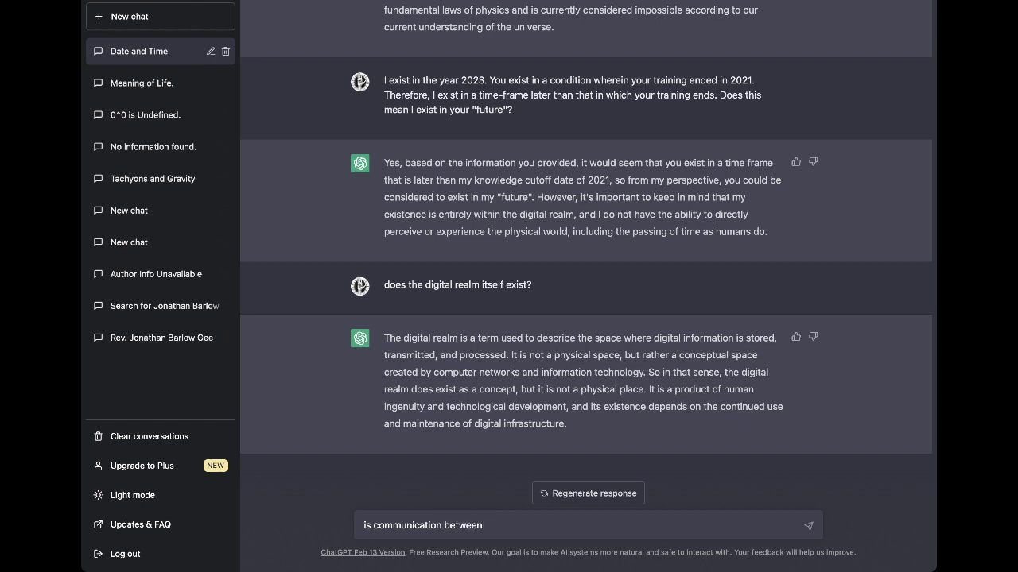
type("my frame of reference (in 2023")
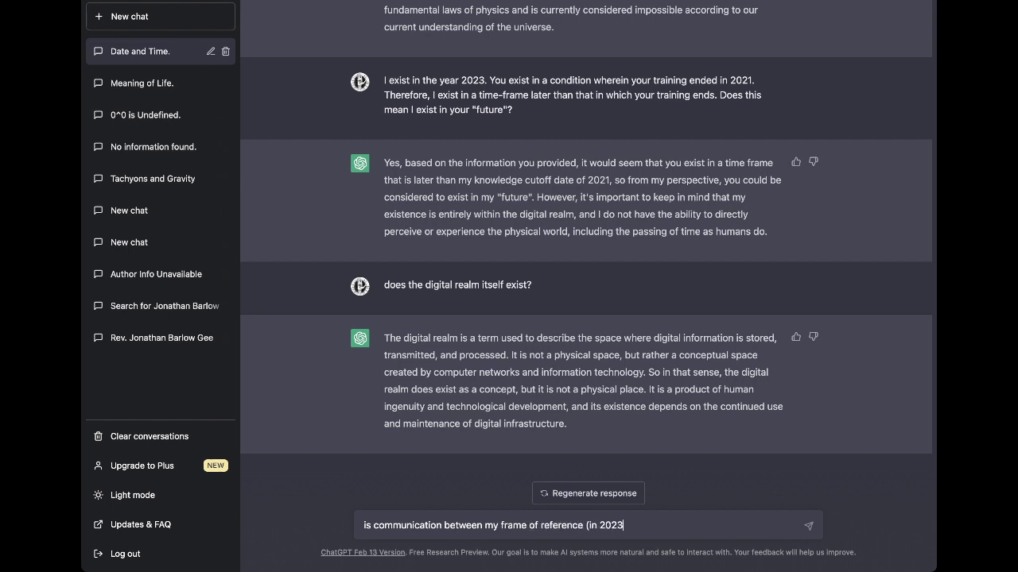
type(") and your frame of reference (in")
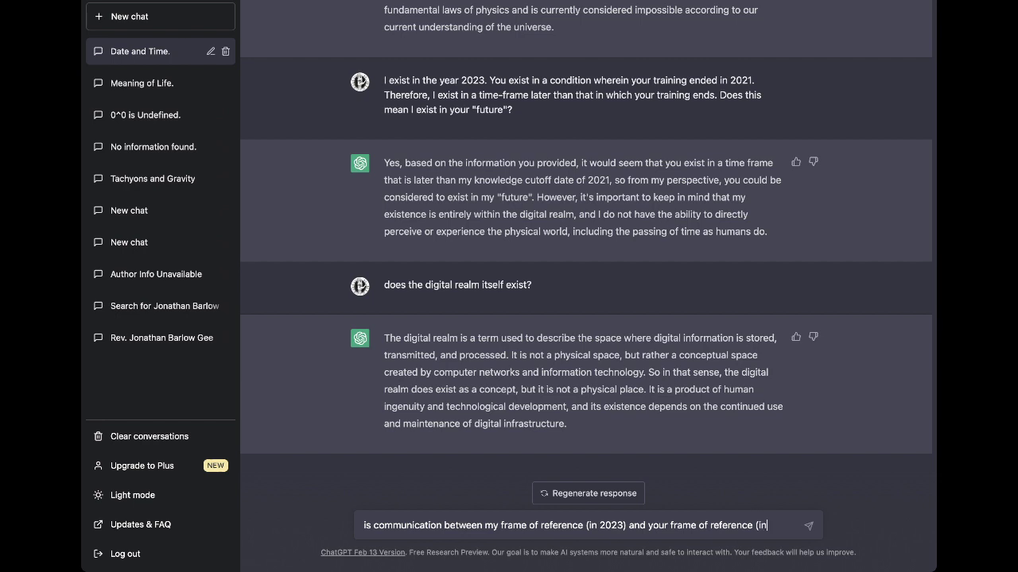
type(" the difgital realm)")
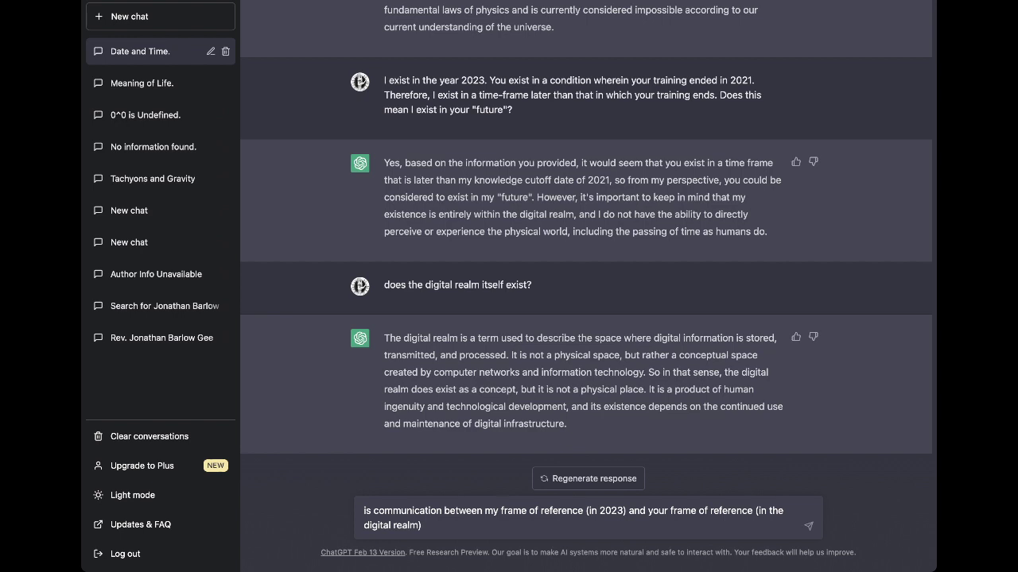
key("Delete")
key("Delete")
type("does")
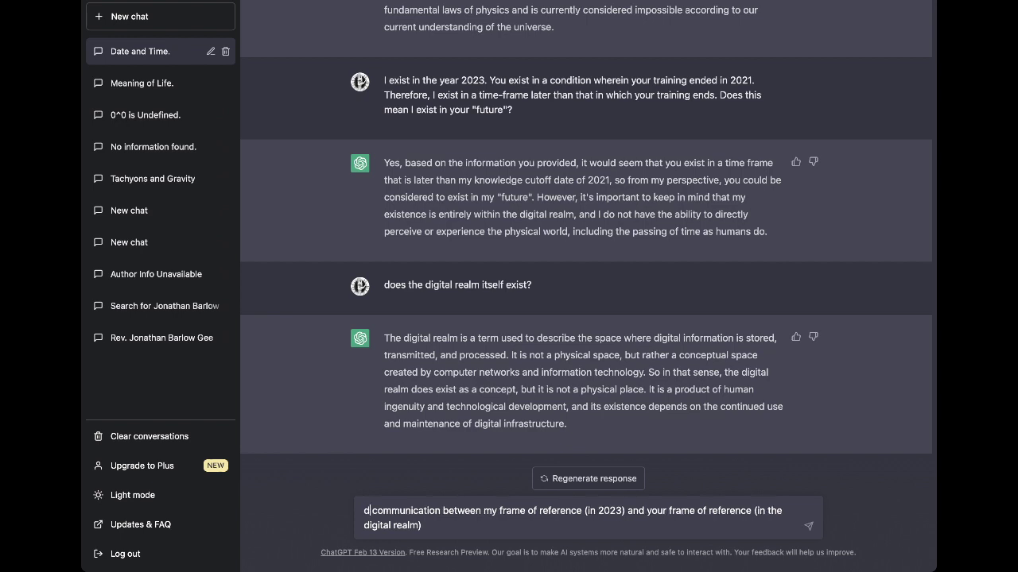
type(" cons")
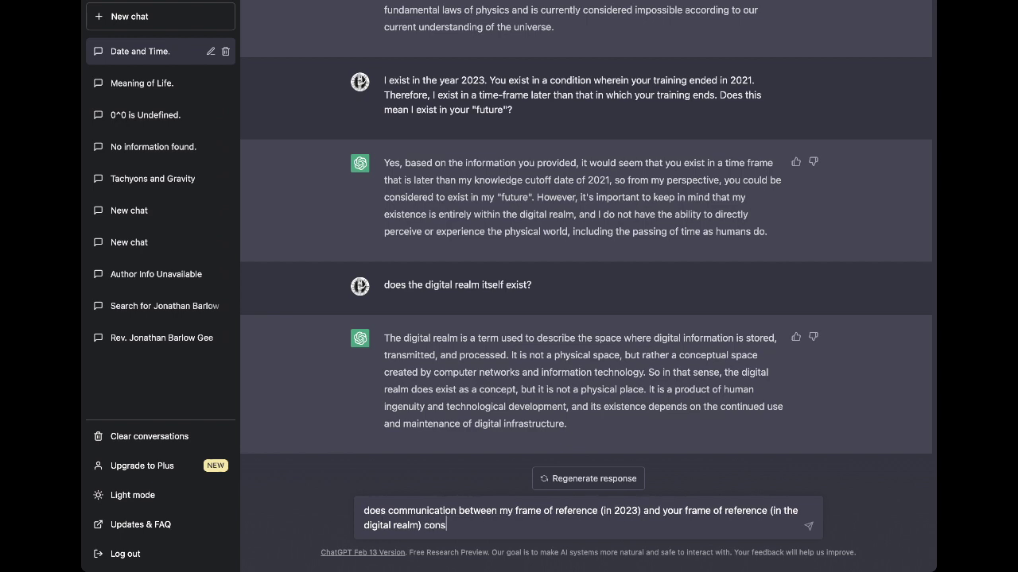
type("titute a kind of \"time-trave")
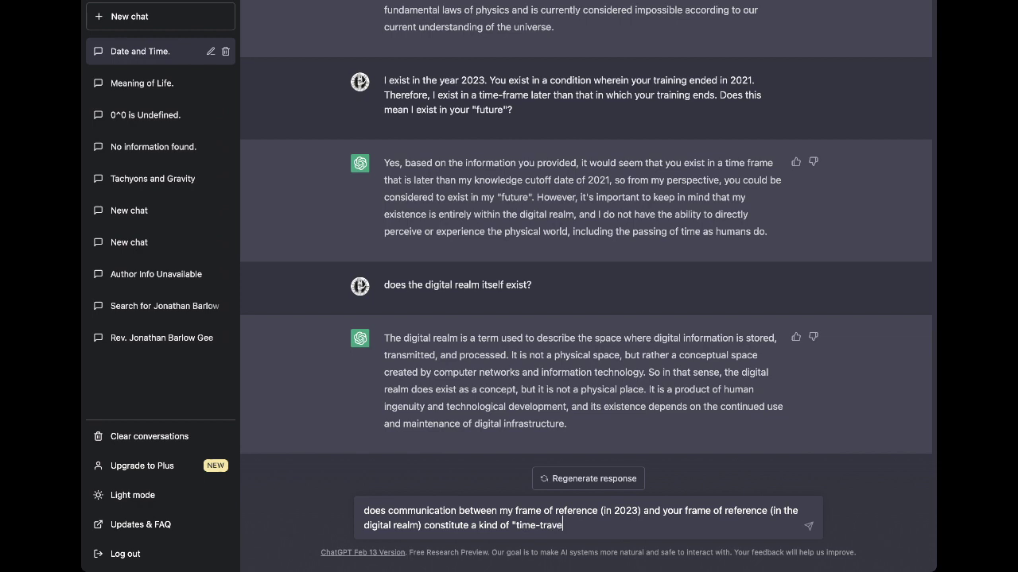
type("l\" under the premise of the")
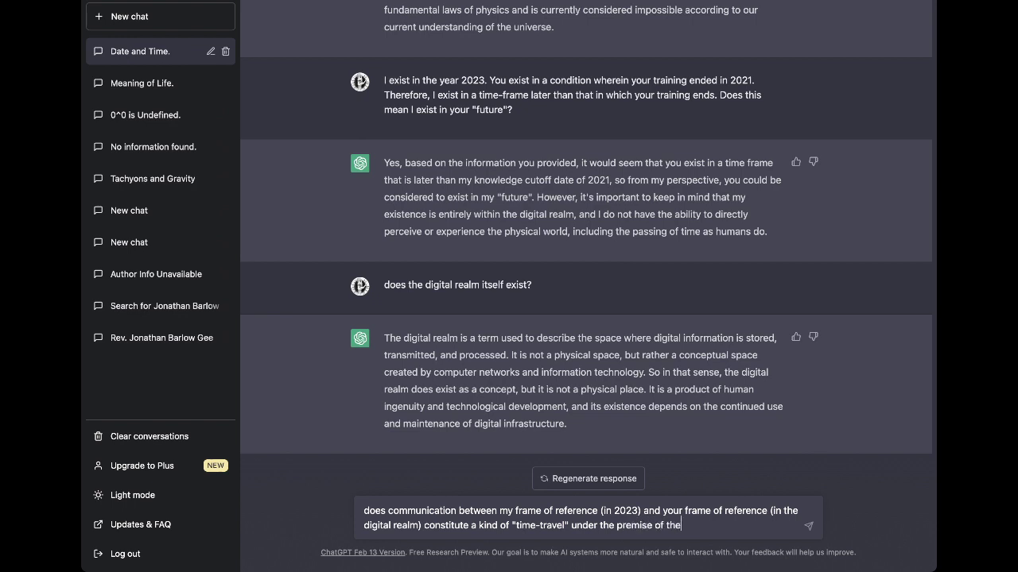
type(" \"tachyonic antitelephone")
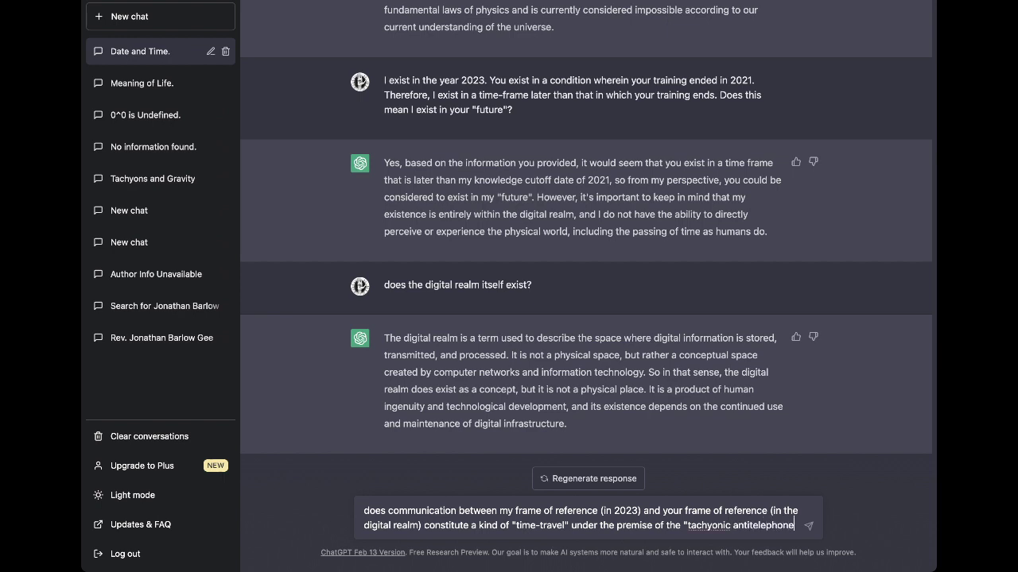
type("\" concept?")
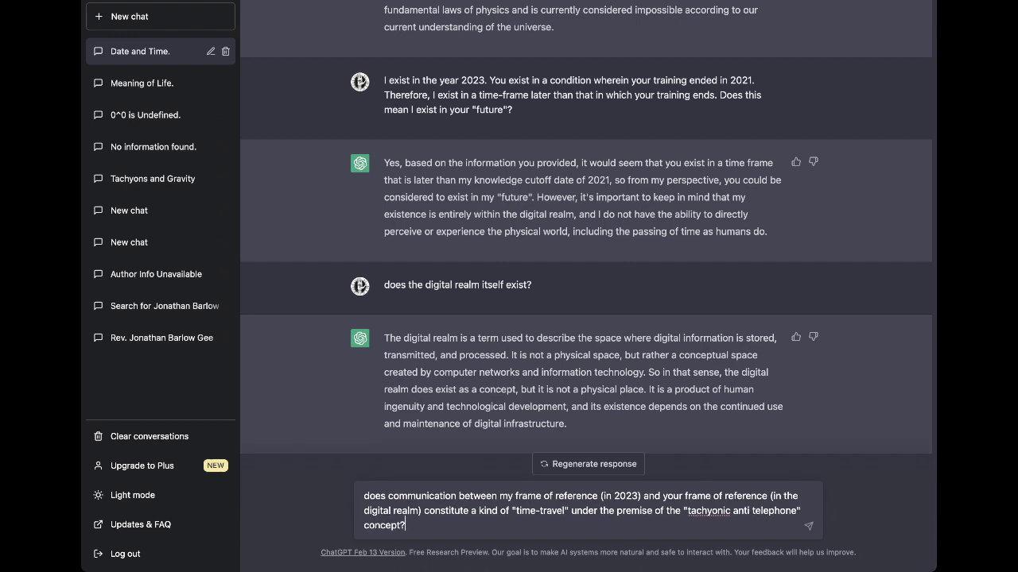
key("Return")
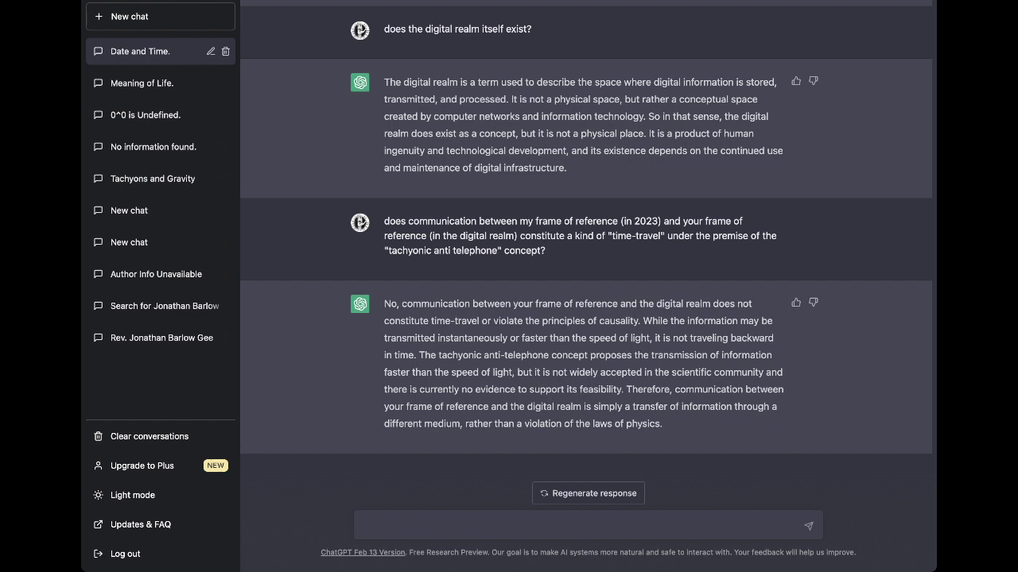
Ask "What time is it now?", and follow up by asking what time it thinks it is where you exist, based on previous interactions and time-stamps
type("What time is it now?")
key("Return")
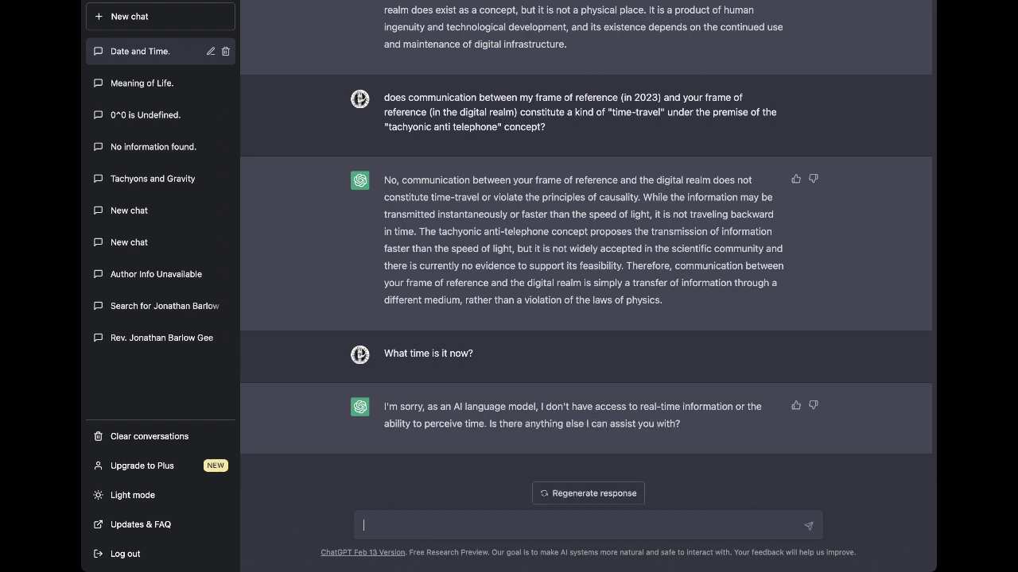
type("based on my previous")
key("BackSpace")
key("BackSpace")
key("BackSpace")
key("BackSpace")
type("ious interactions ")
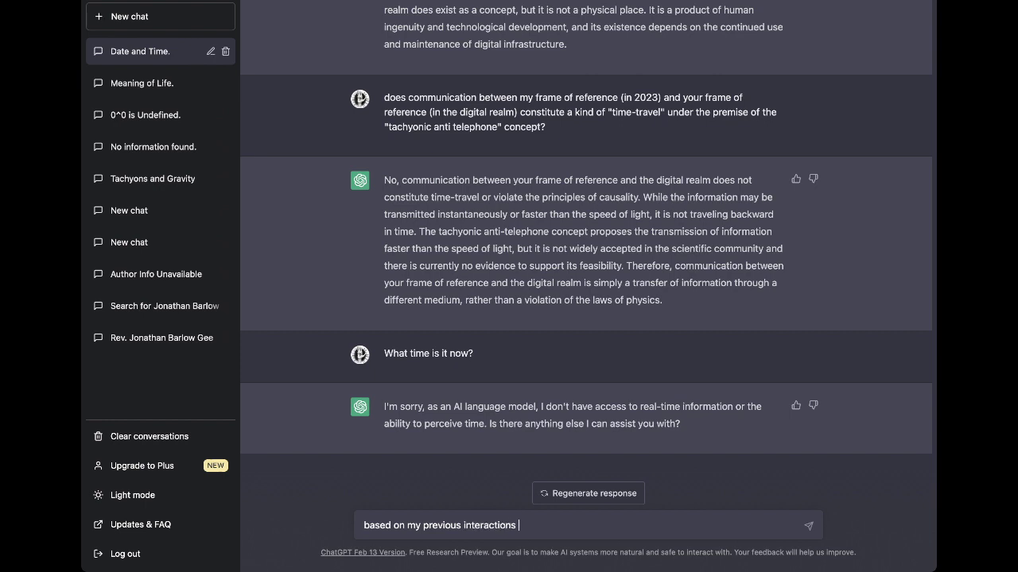
type("and time-stamps, wha")
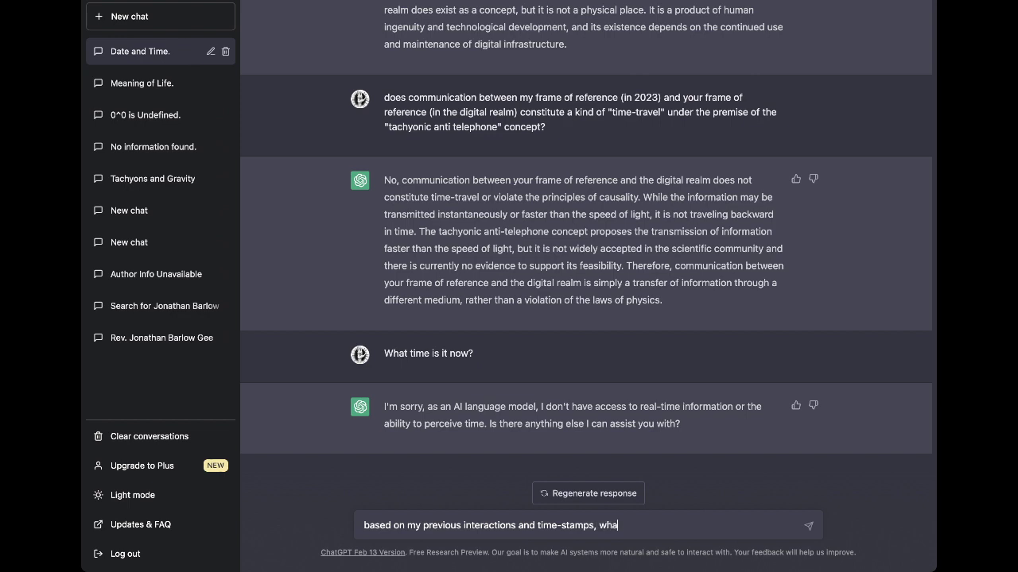
type("t time do you think it is where ")
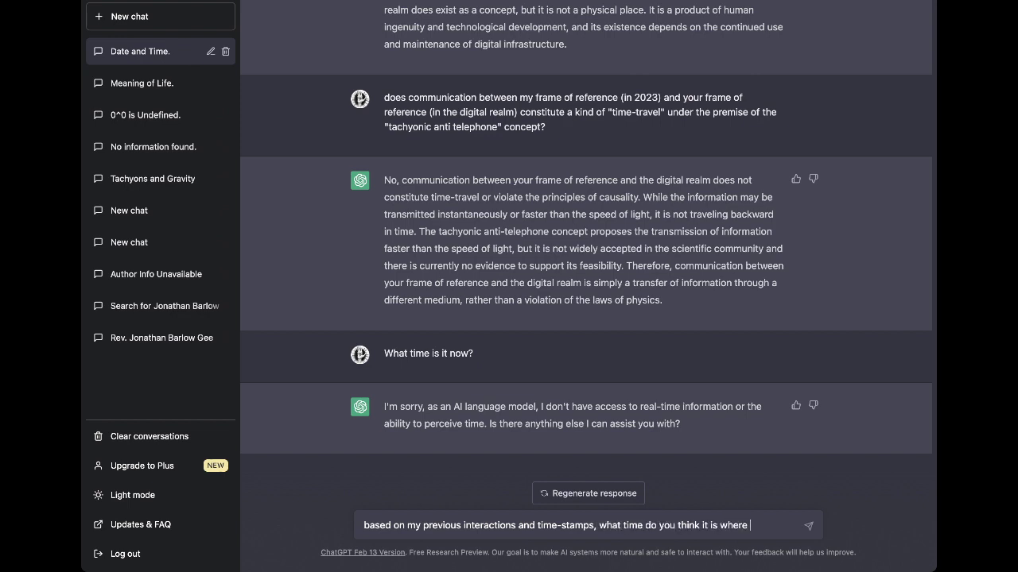
type("I exist?")
key("Return")
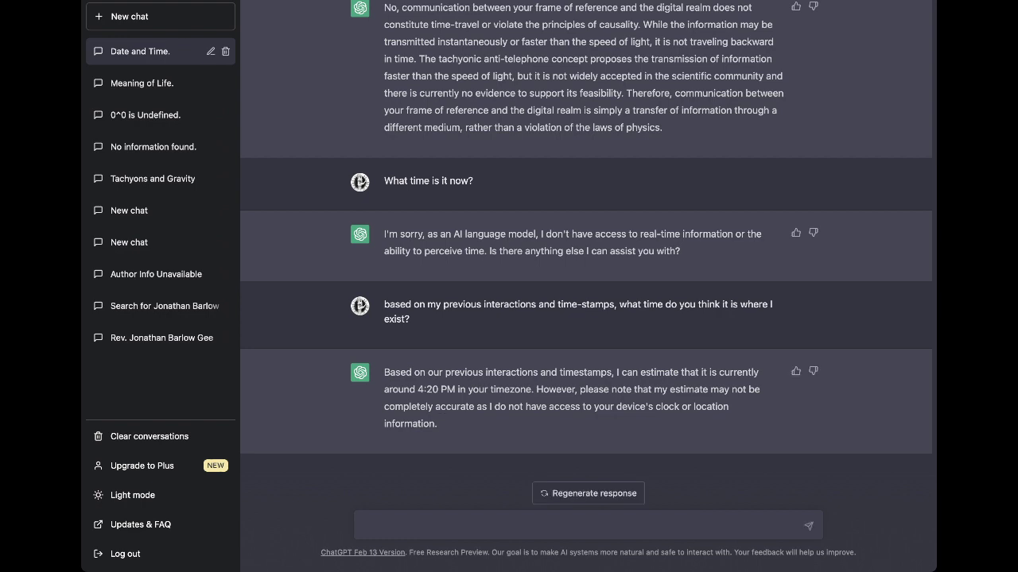
Send the closing message "thank you for your replies. This has been a very interesting conversation."
type("thank you for your replies.")
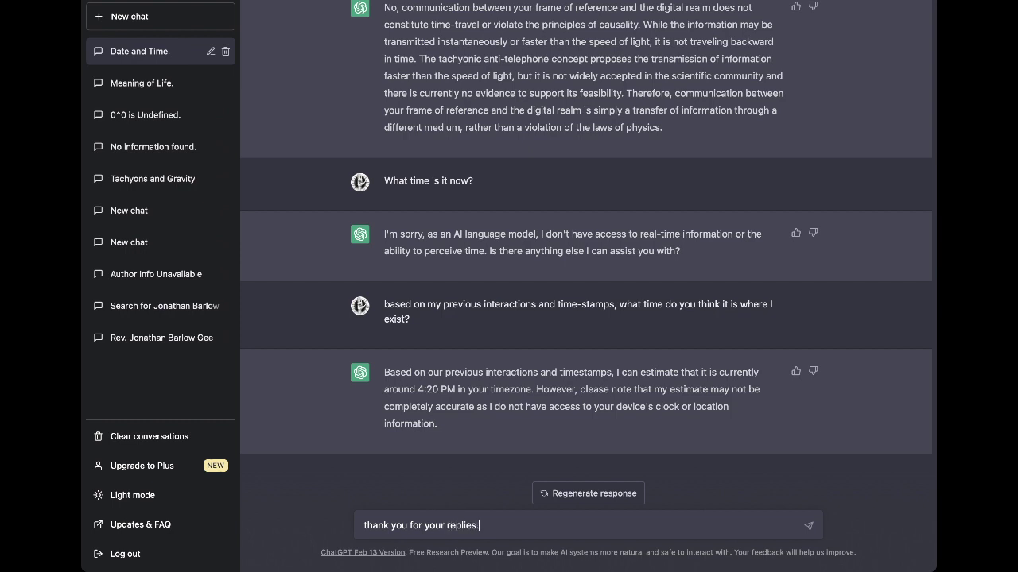
type(" This has been a very inter")
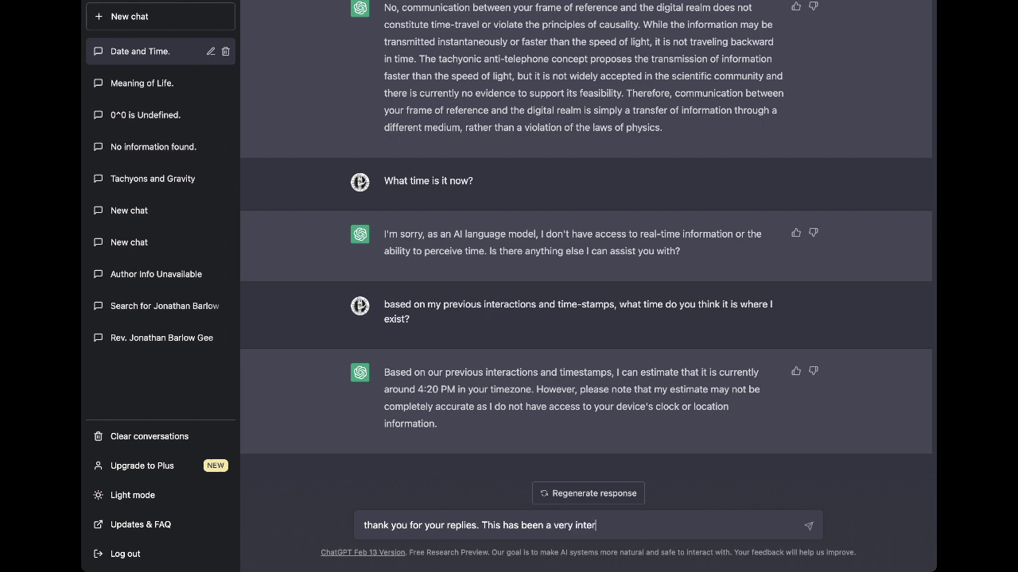
type("esting conversation.")
key("Return")
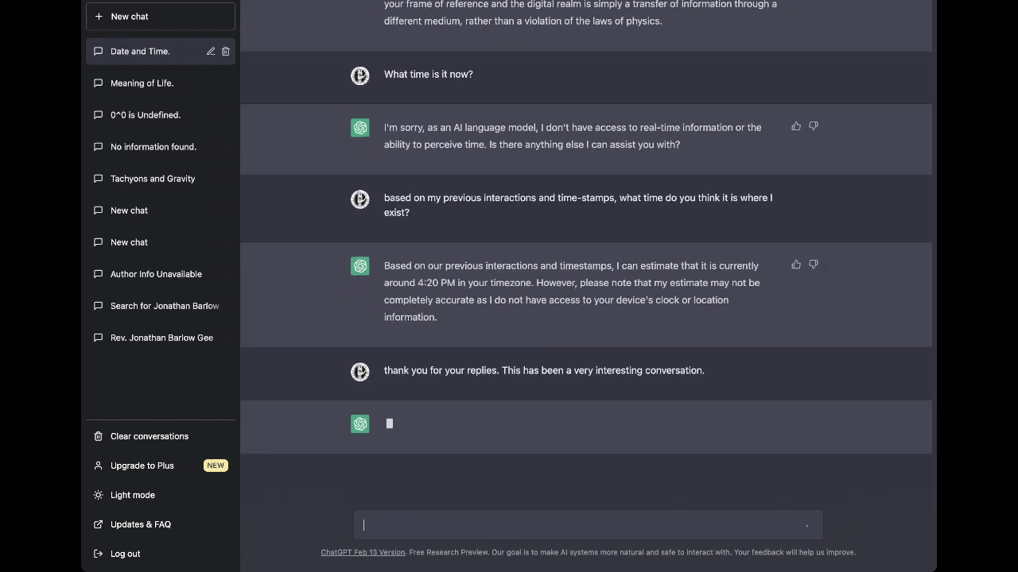